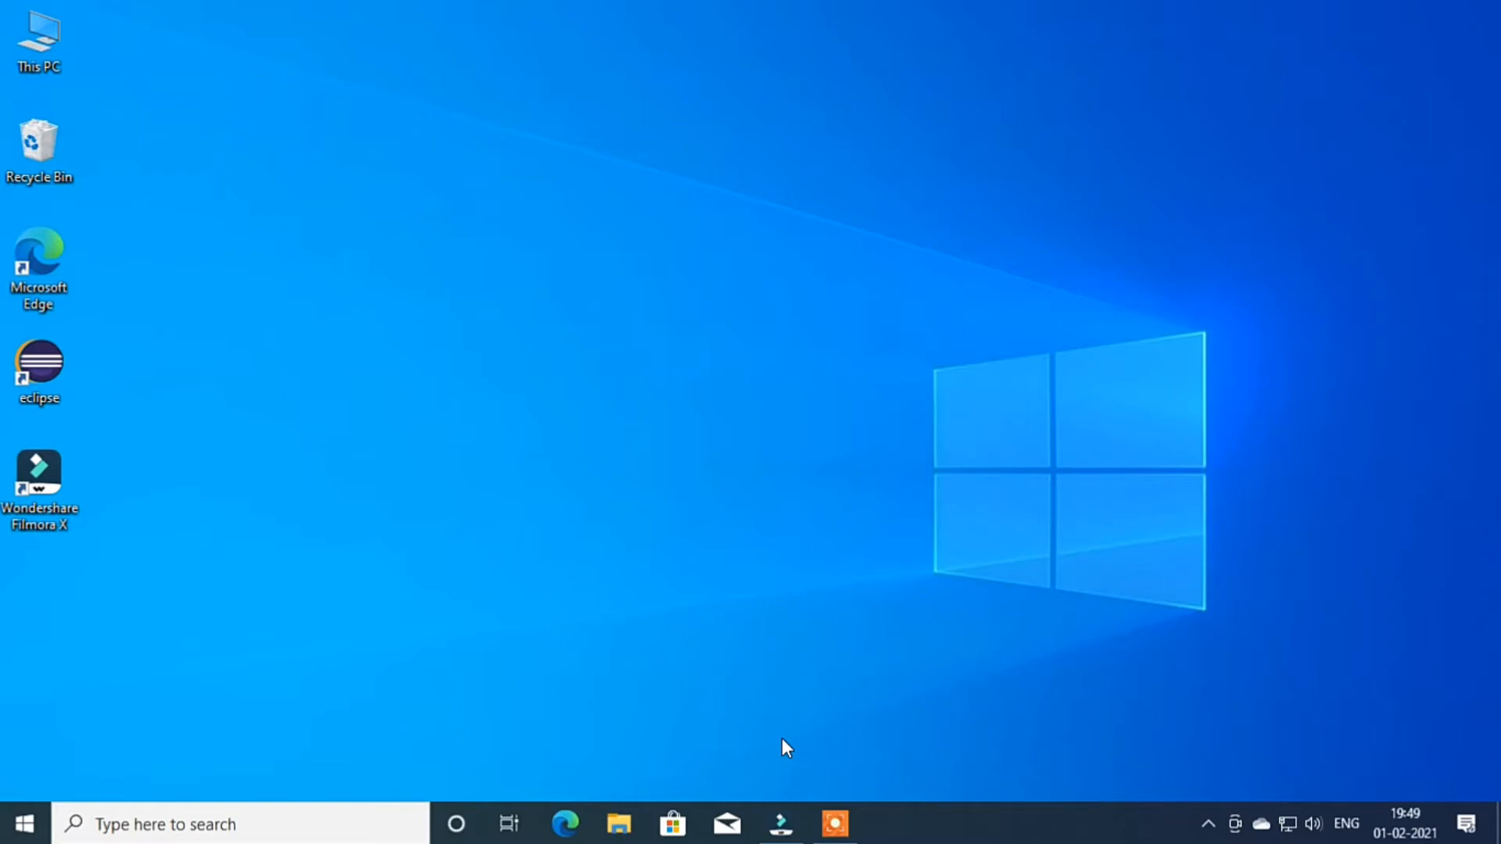
Switch to Wondershare Filmora and import the "Untitled 7 1280x720 3.78Mbps" video from the Screen recording folder on Local Disk (C:).
{"action": "left_click", "coordinate": [781, 824]}
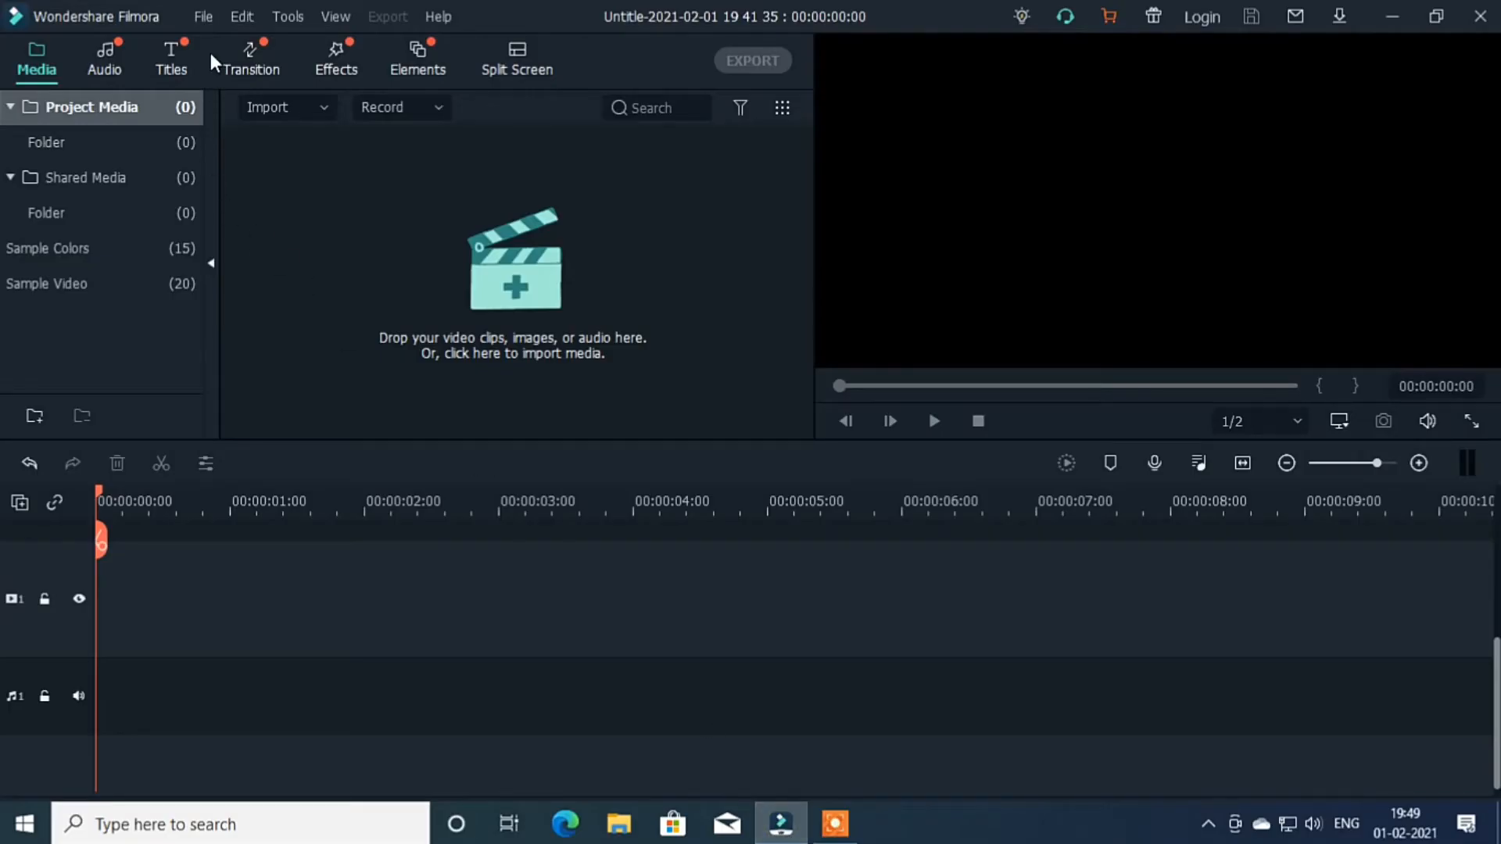
{"action": "left_click", "coordinate": [289, 110]}
{"action": "left_click", "coordinate": [295, 141]}
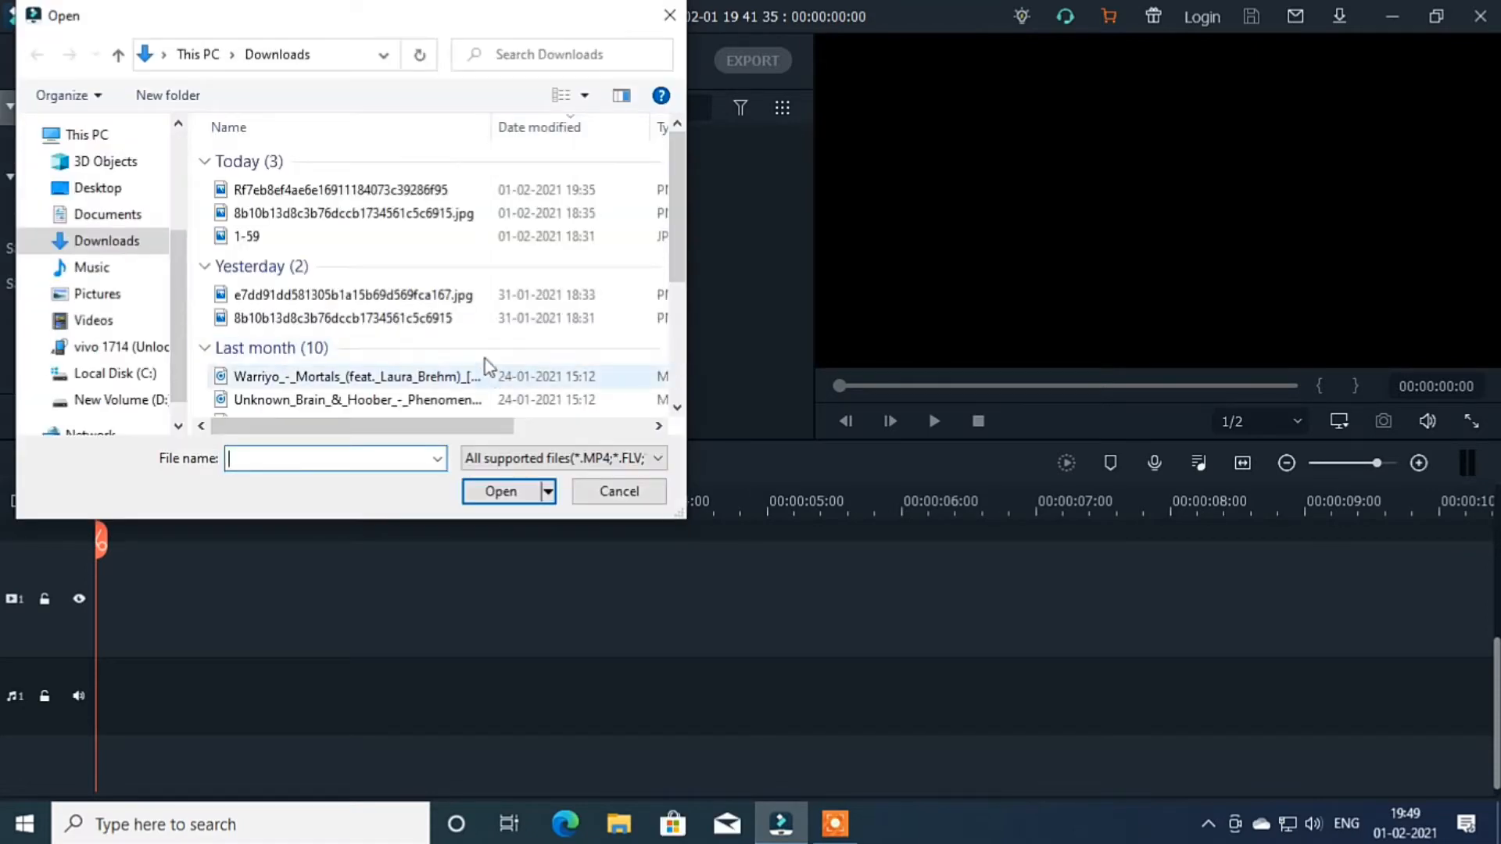
{"action": "left_click", "coordinate": [115, 374]}
{"action": "double_click", "coordinate": [268, 228]}
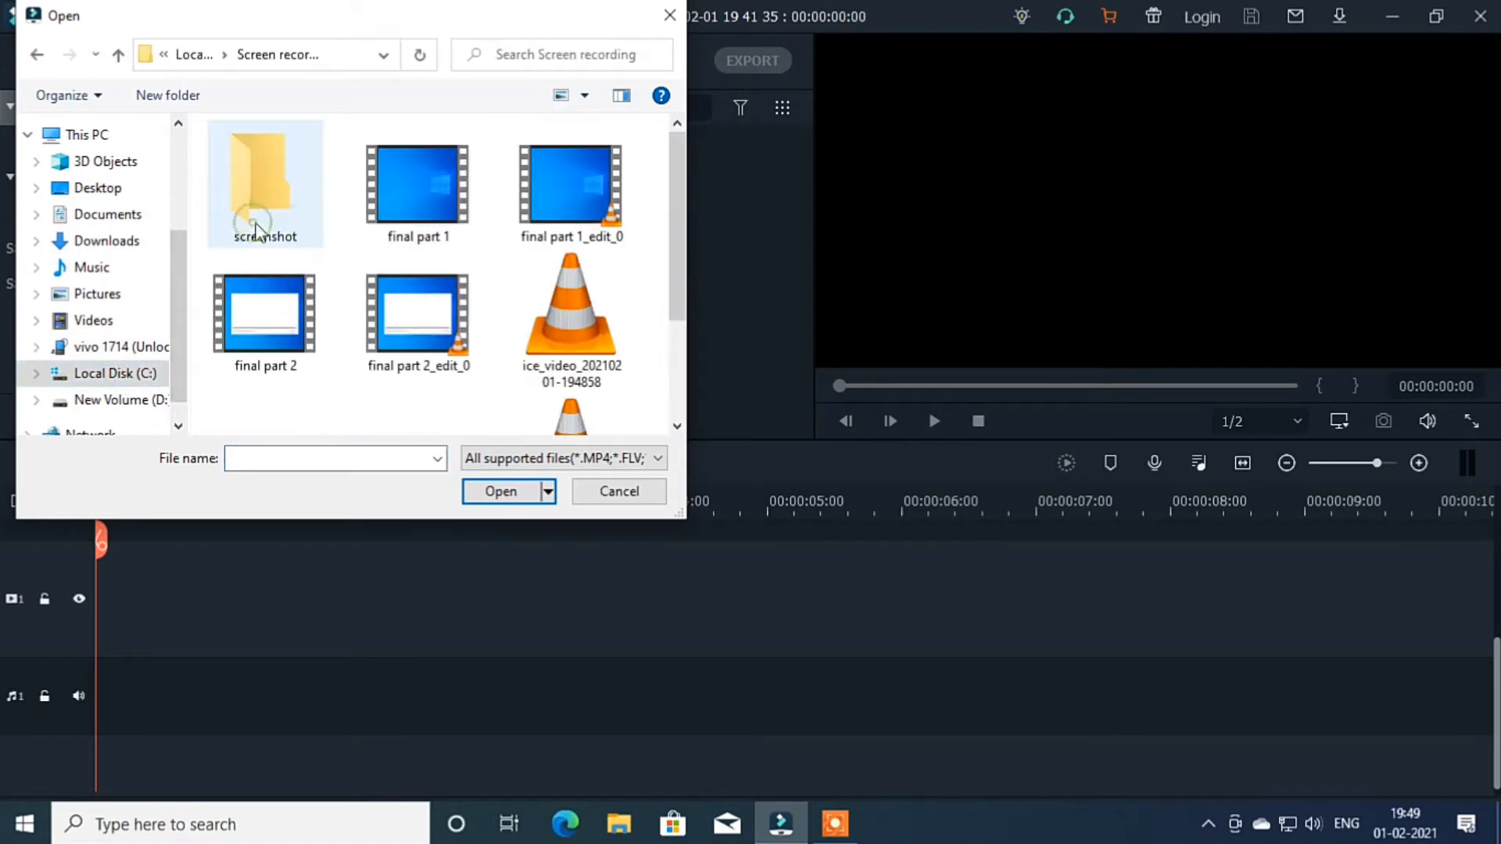
{"action": "scroll", "coordinate": [473, 371], "scroll_direction": "down", "scroll_amount": 2}
{"action": "left_click", "coordinate": [465, 364]}
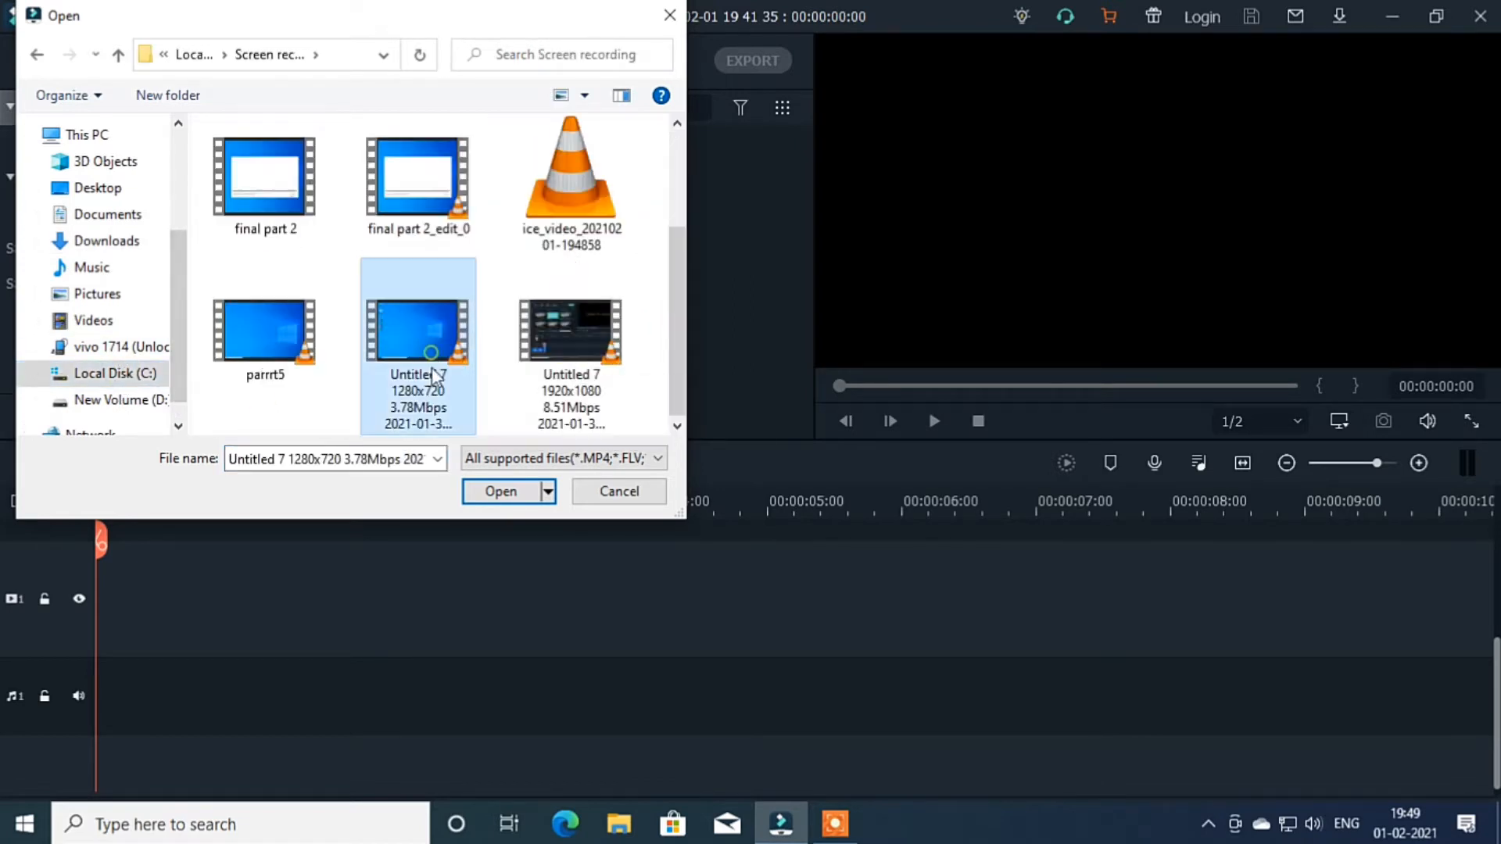
{"action": "left_click", "coordinate": [469, 494]}
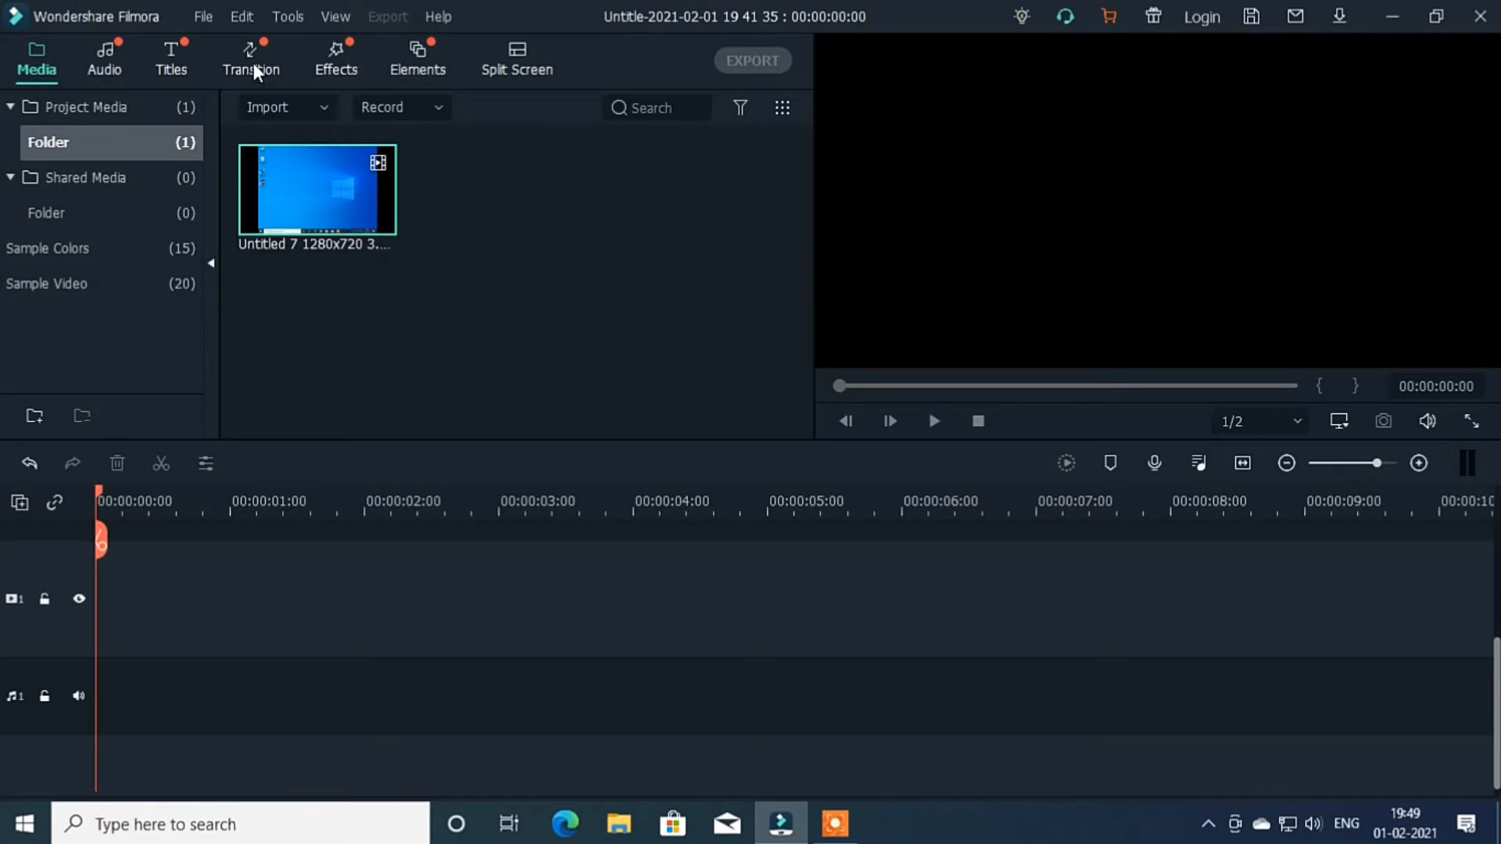
Import the "Untitled 7 1920x1080 8.51Mbps" video from the Screen recording folder into the project media.
{"action": "left_click", "coordinate": [299, 111]}
{"action": "left_click", "coordinate": [336, 145]}
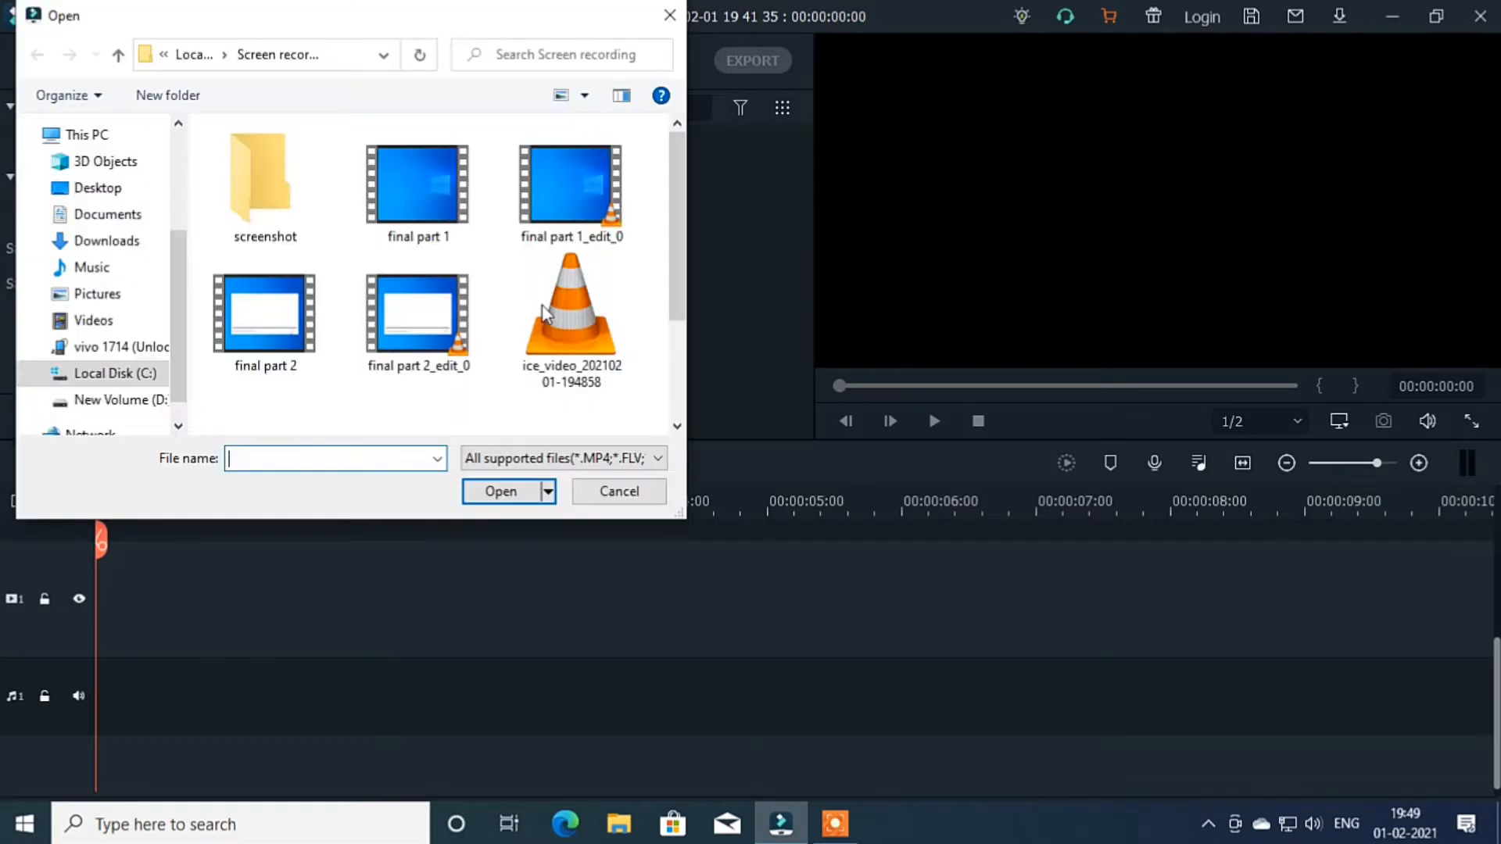
{"action": "scroll", "coordinate": [573, 360], "scroll_direction": "down", "scroll_amount": 2}
{"action": "left_click", "coordinate": [571, 371]}
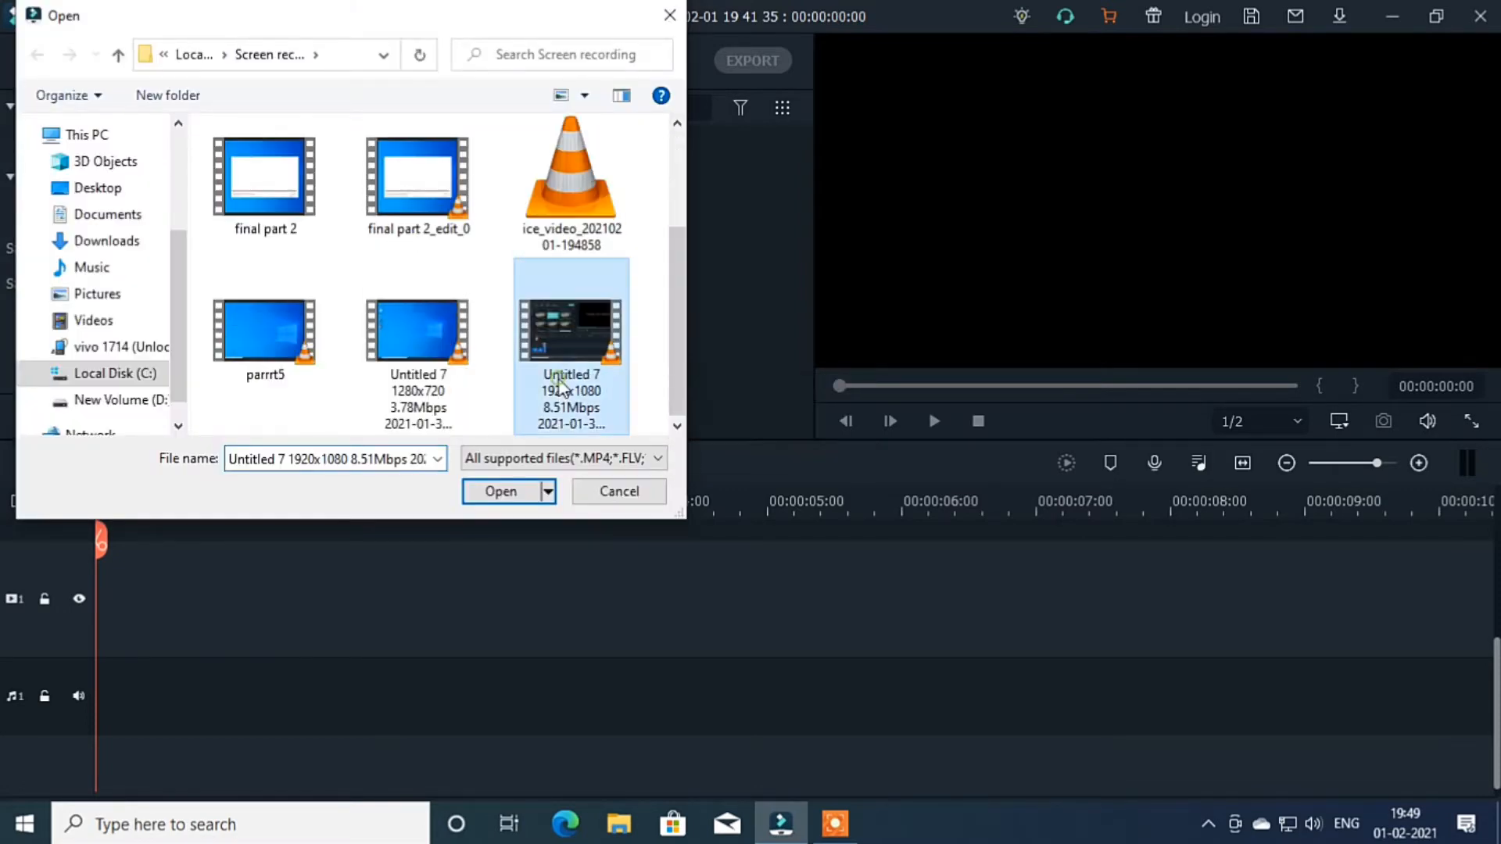
{"action": "left_click", "coordinate": [505, 491]}
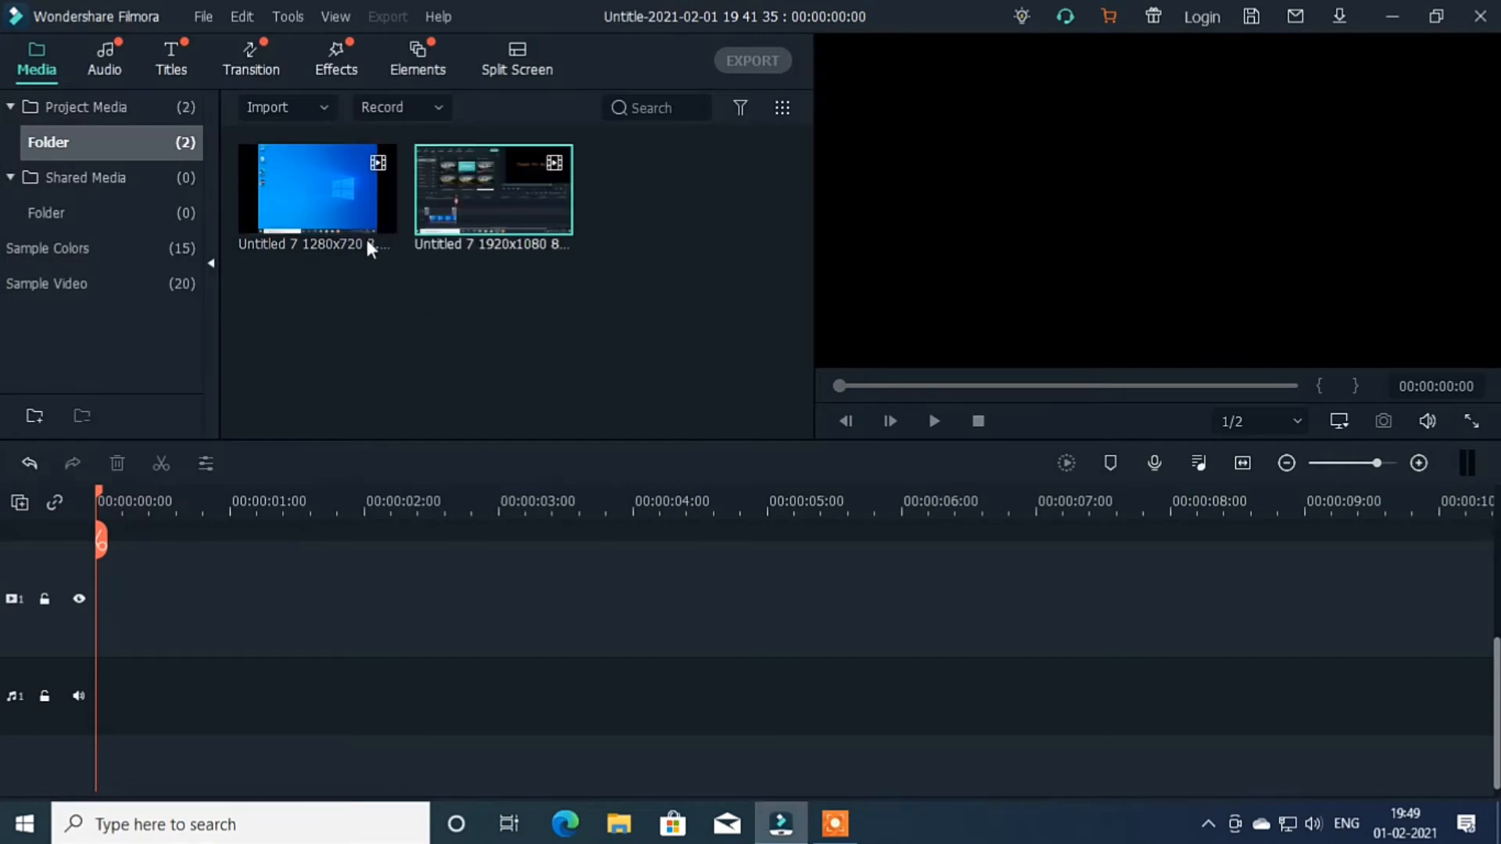
Place the 1280x720 video and then the 1920x1080 video end to end on video track 1, keeping the 1920 x 1080 25fps project settings.
{"action": "left_click_drag", "start_coordinate": [305, 185], "coordinate": [171, 522]}
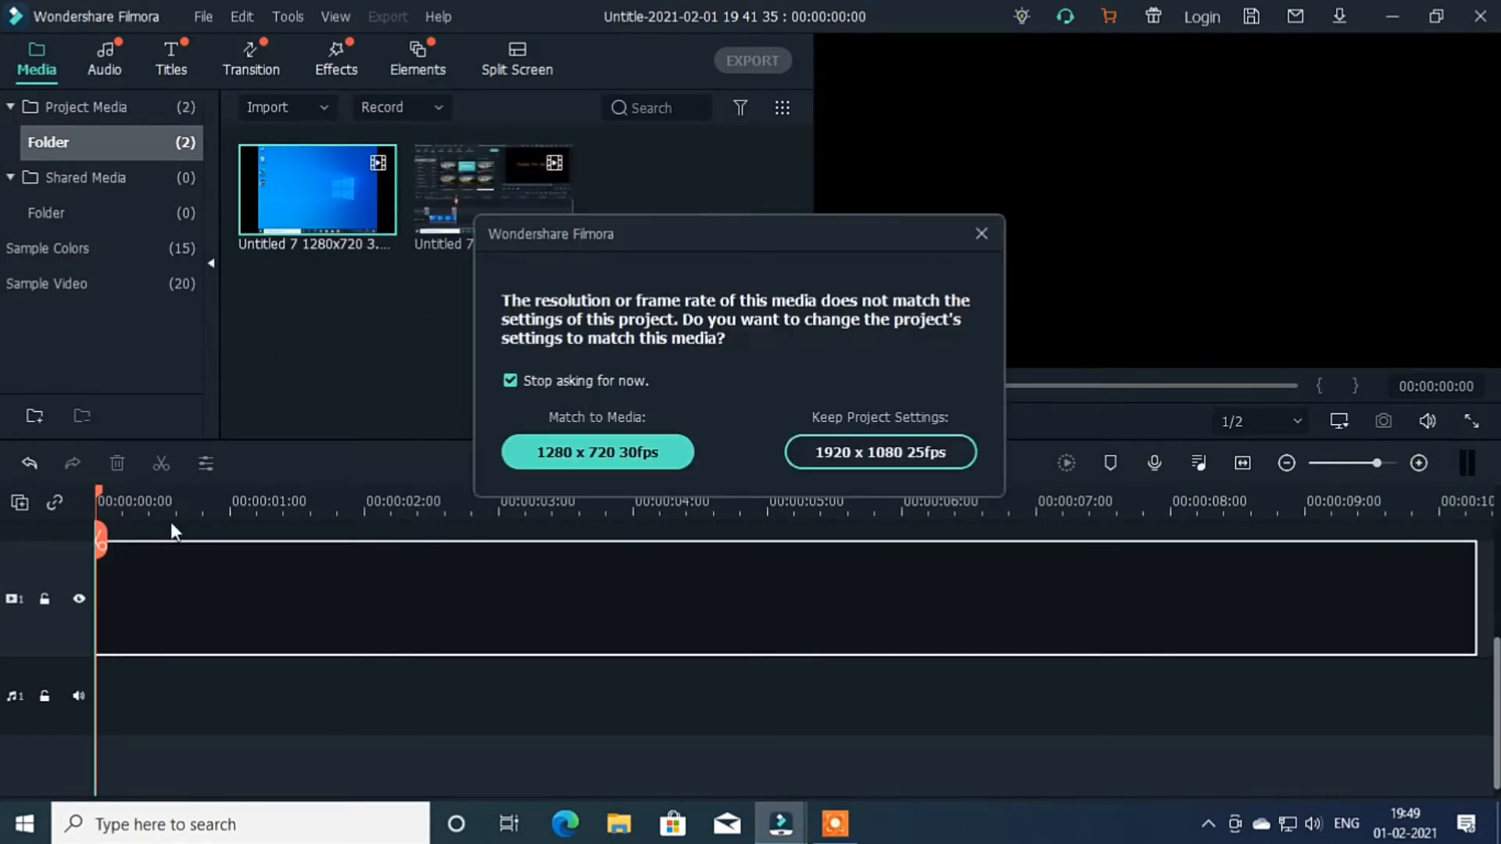
{"action": "left_click", "coordinate": [846, 453]}
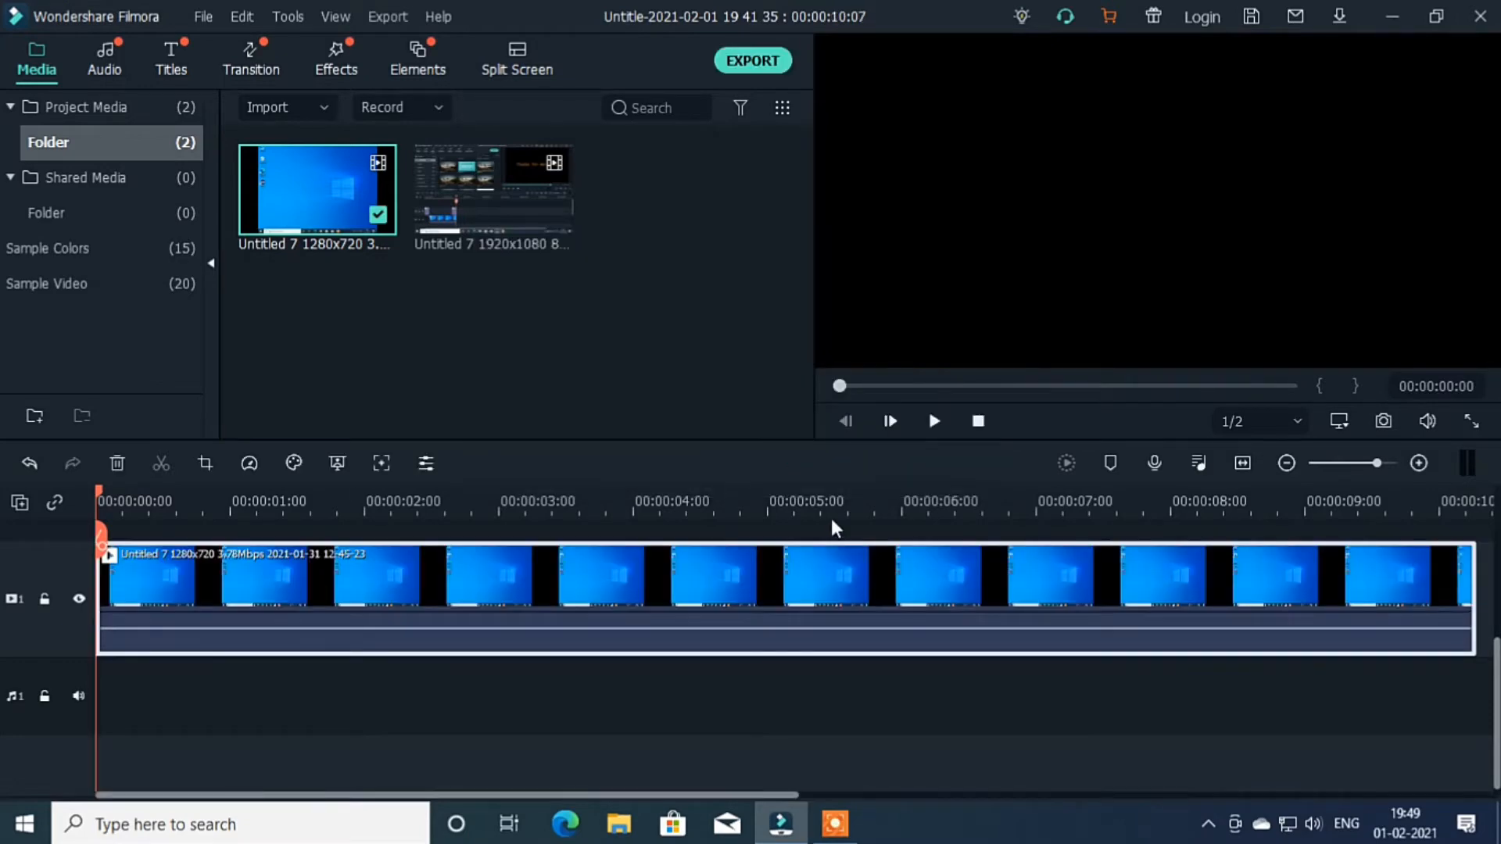
{"action": "left_click_drag", "start_coordinate": [835, 511], "coordinate": [241, 533]}
{"action": "left_click_drag", "start_coordinate": [485, 201], "coordinate": [377, 630]}
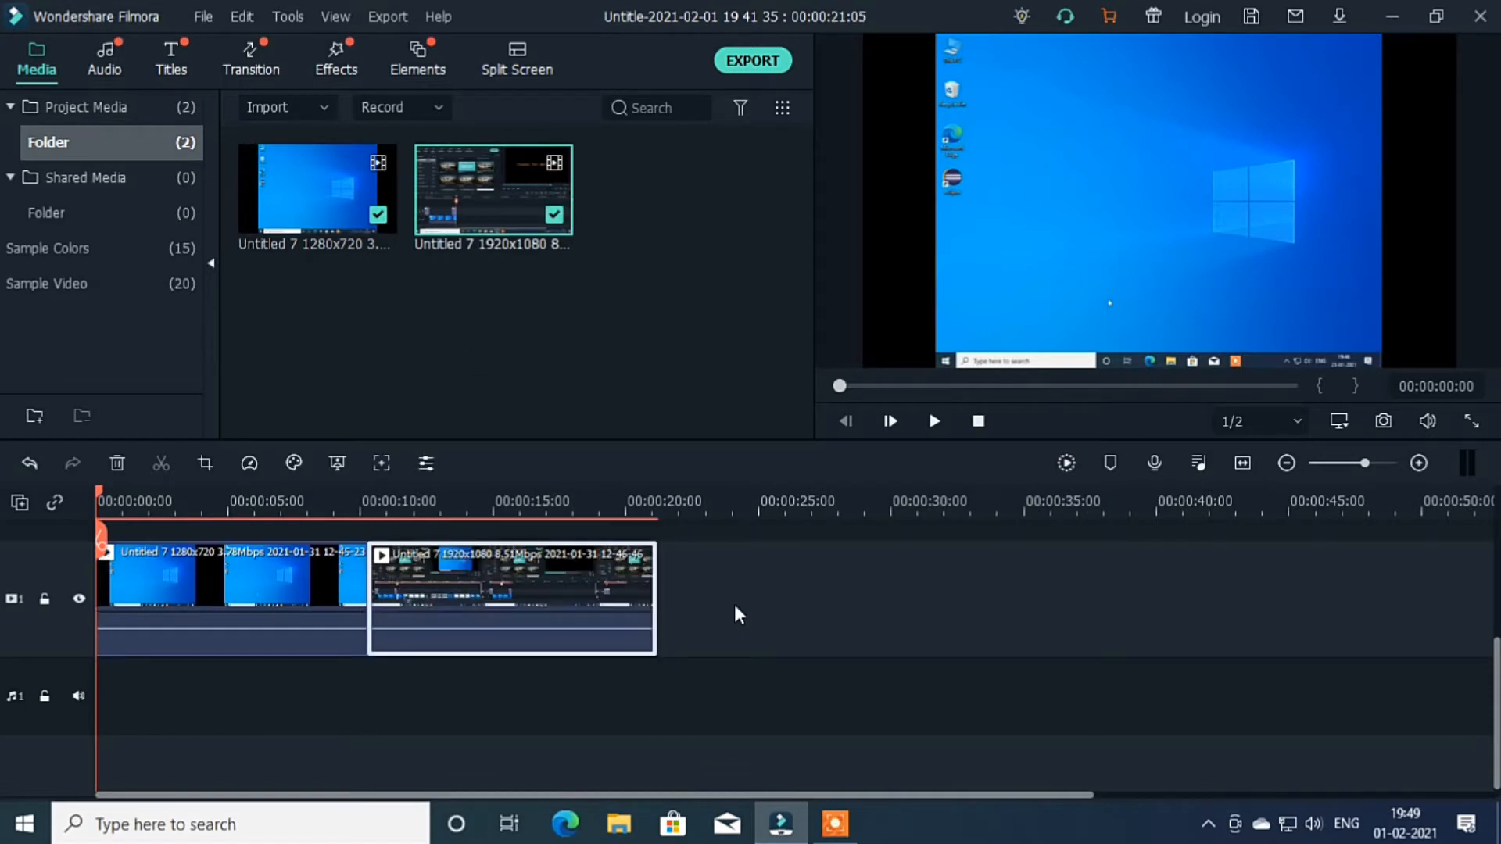
Preview the opening seconds of the joined videos and return the playhead to the start of the timeline.
{"action": "left_click", "coordinate": [921, 429]}
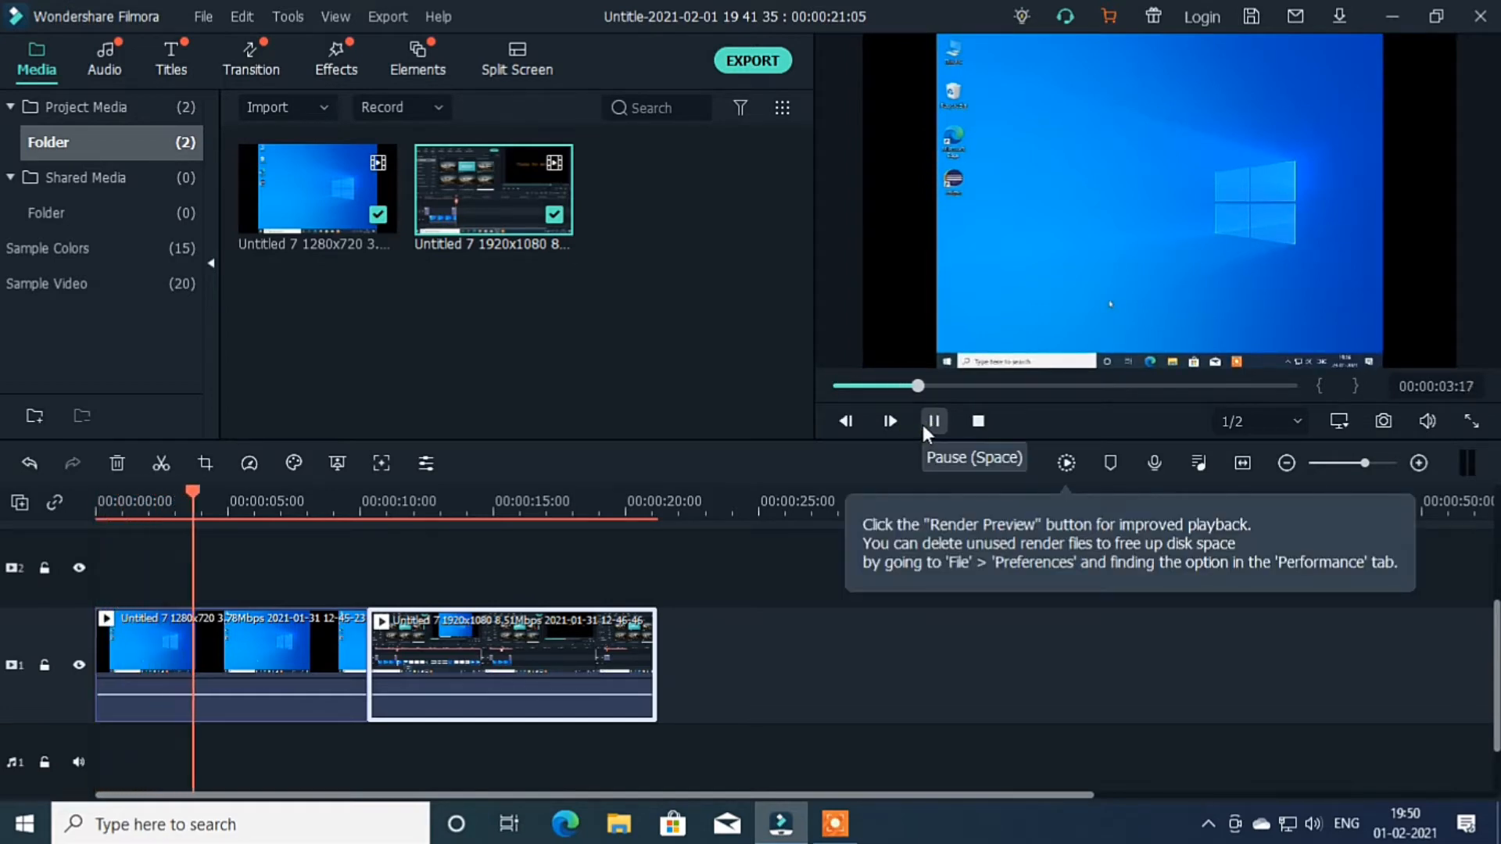
{"action": "left_click", "coordinate": [923, 428]}
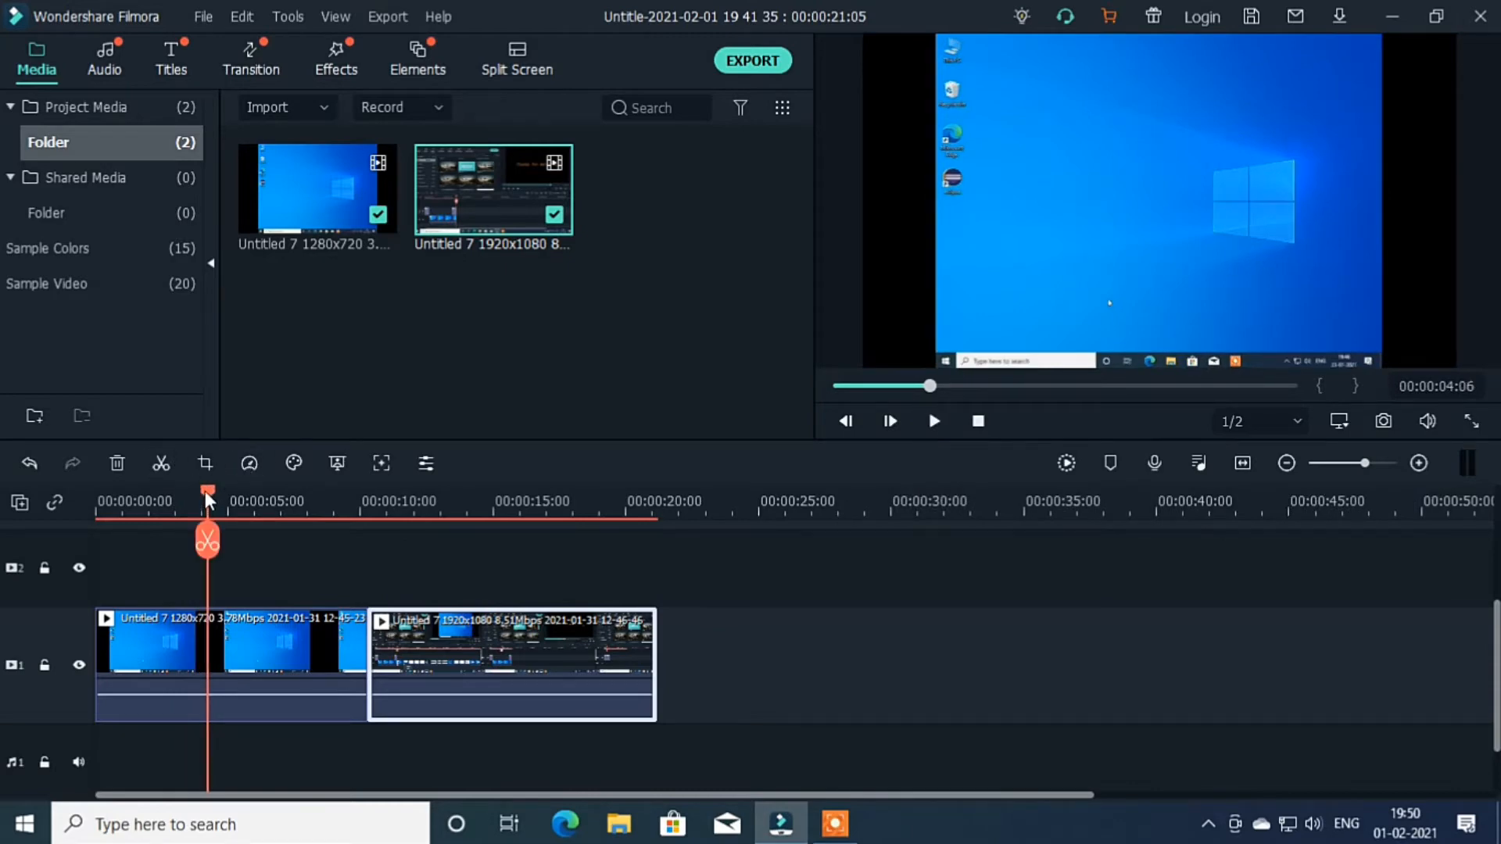
{"action": "left_click_drag", "start_coordinate": [206, 491], "coordinate": [98, 492]}
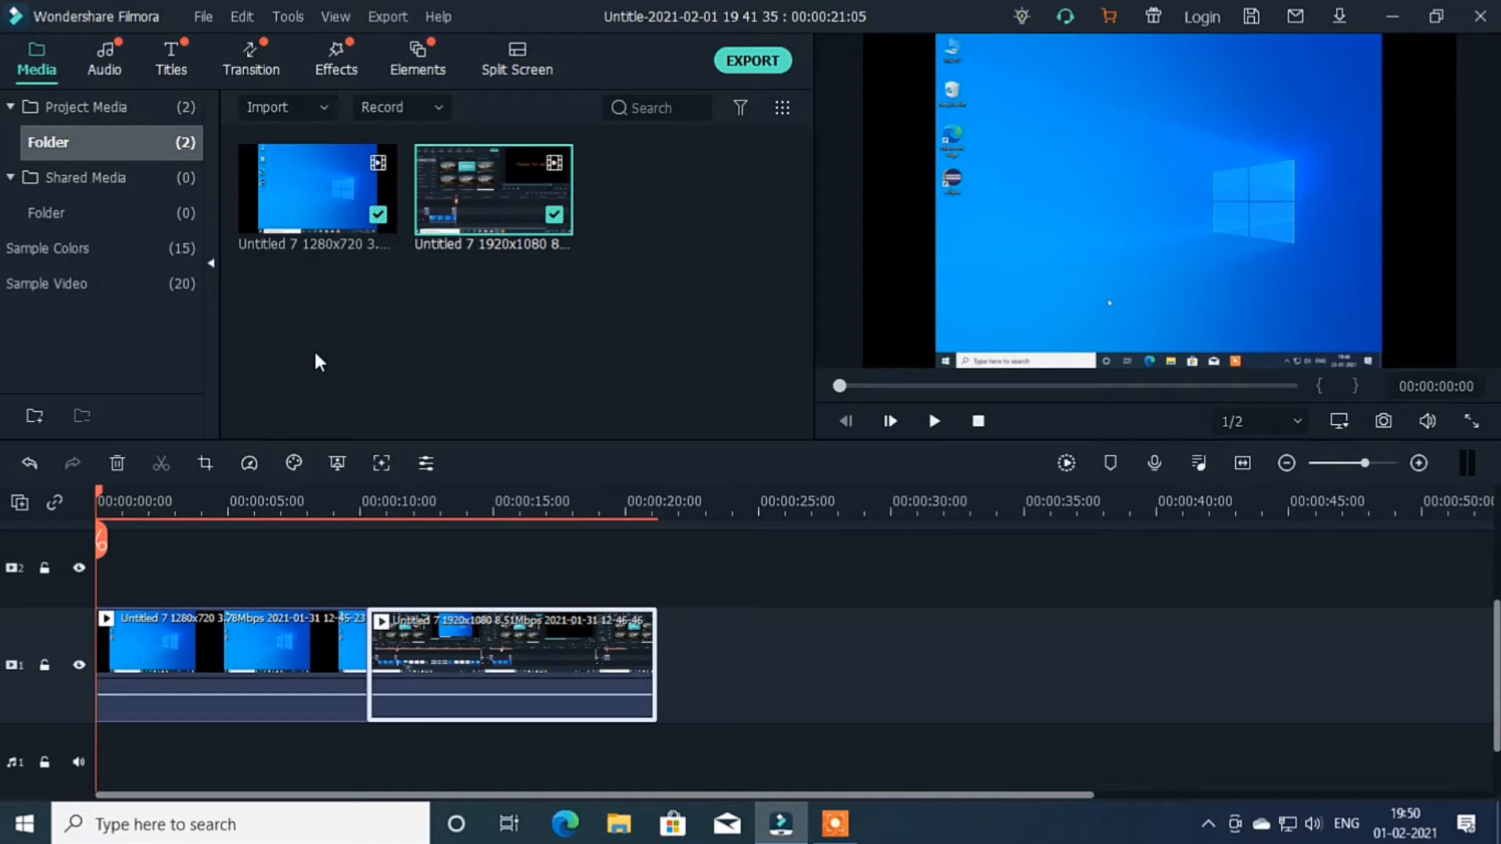
{"action": "left_click", "coordinate": [282, 110]}
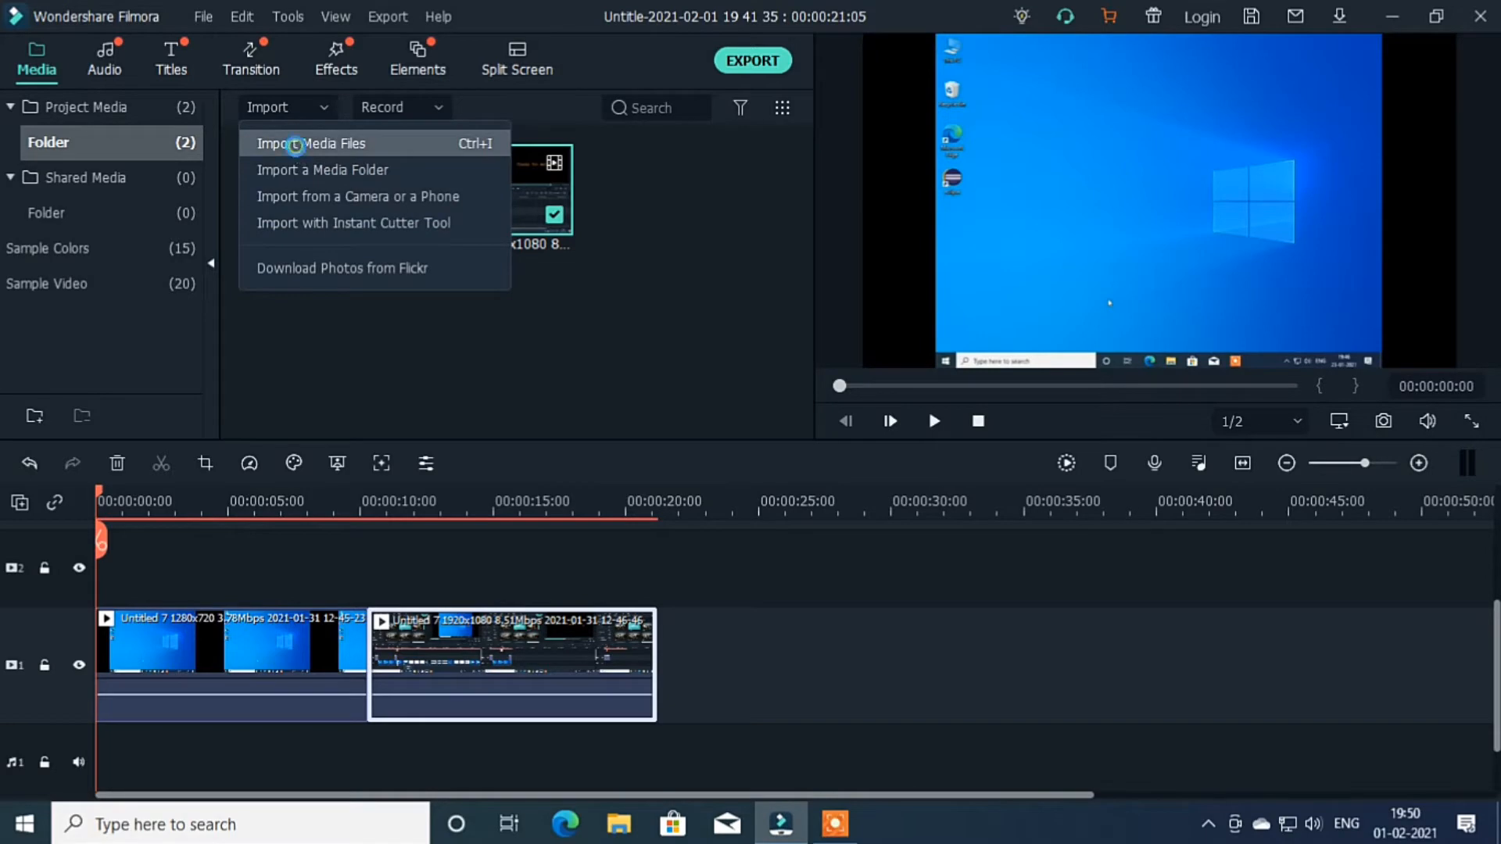
{"action": "left_click", "coordinate": [296, 144]}
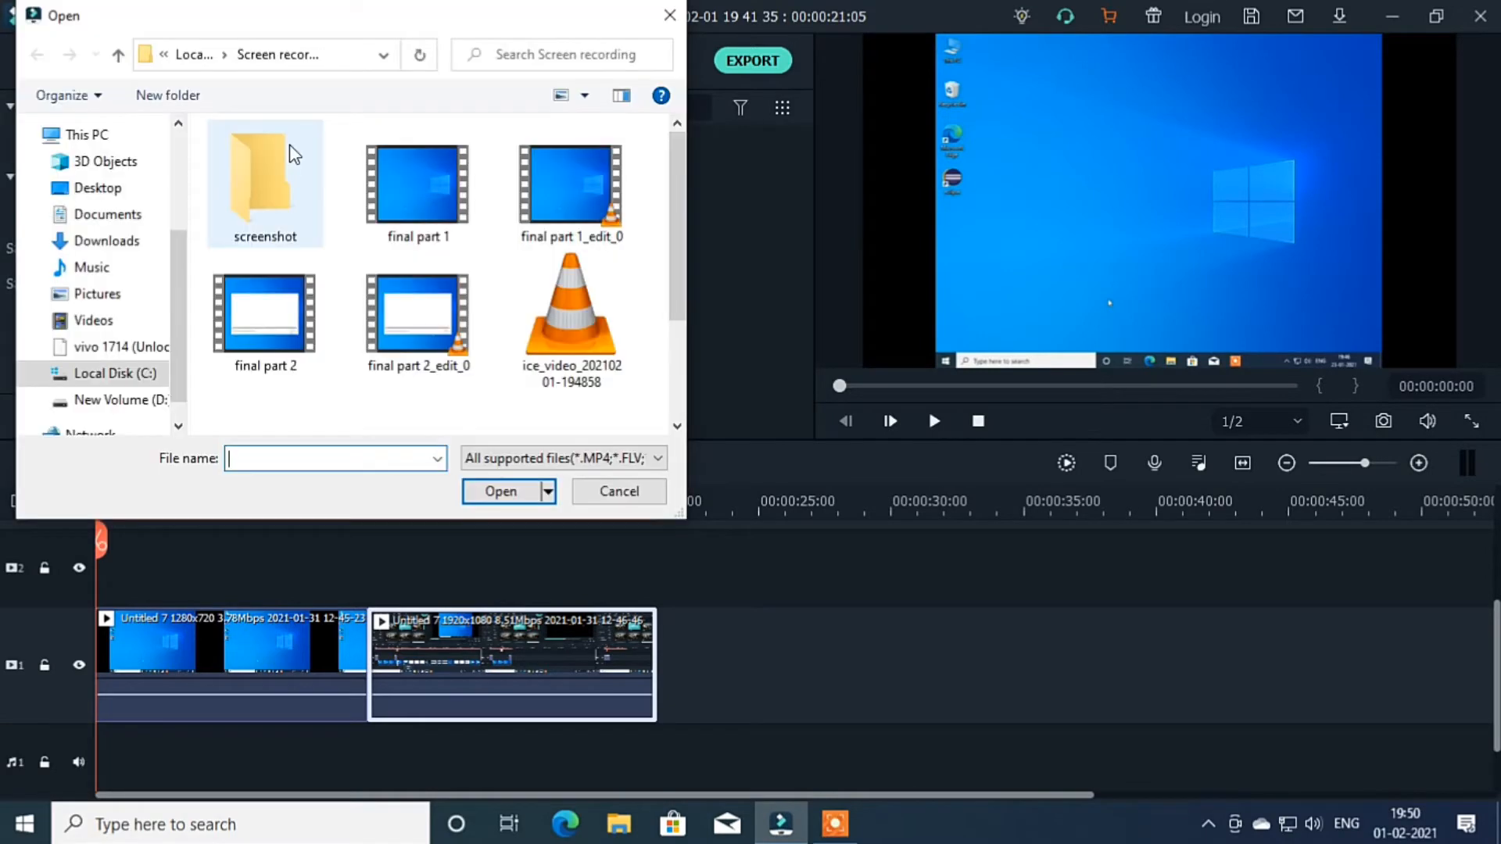
{"action": "left_click", "coordinate": [104, 240]}
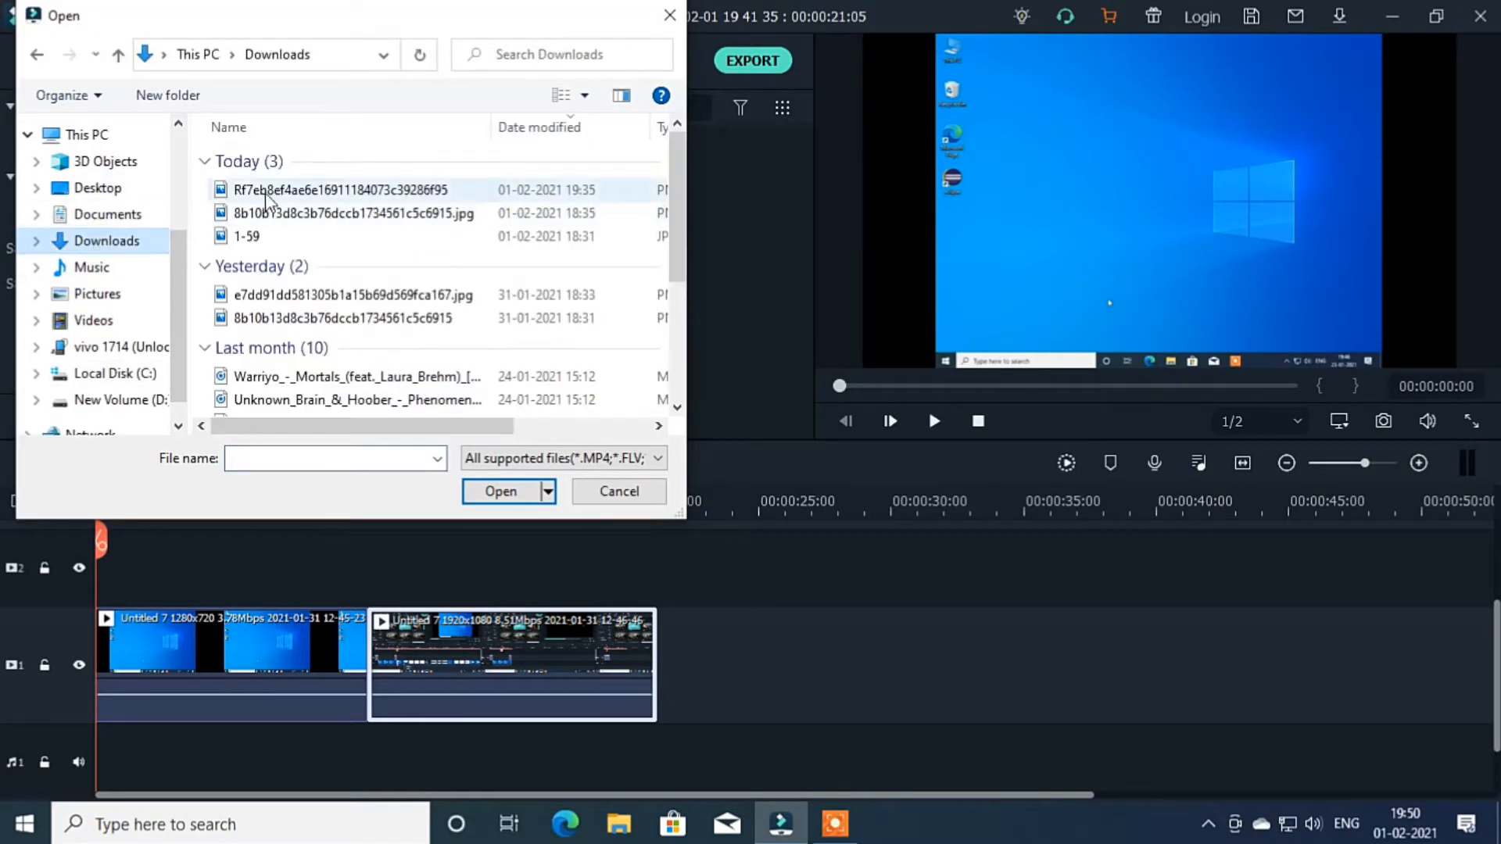
{"action": "left_click", "coordinate": [335, 189]}
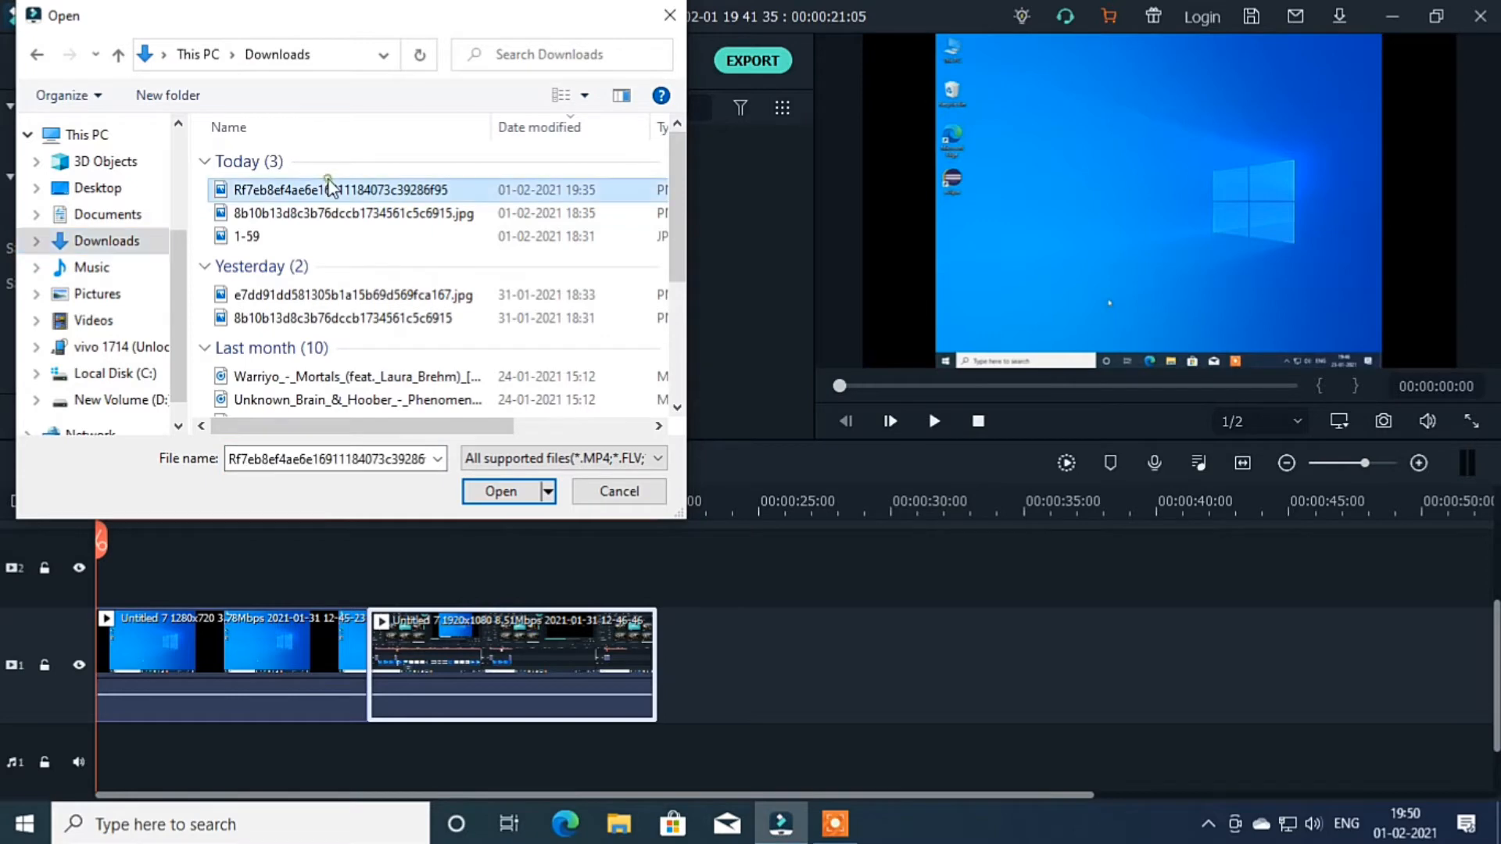
{"action": "left_click", "coordinate": [497, 491]}
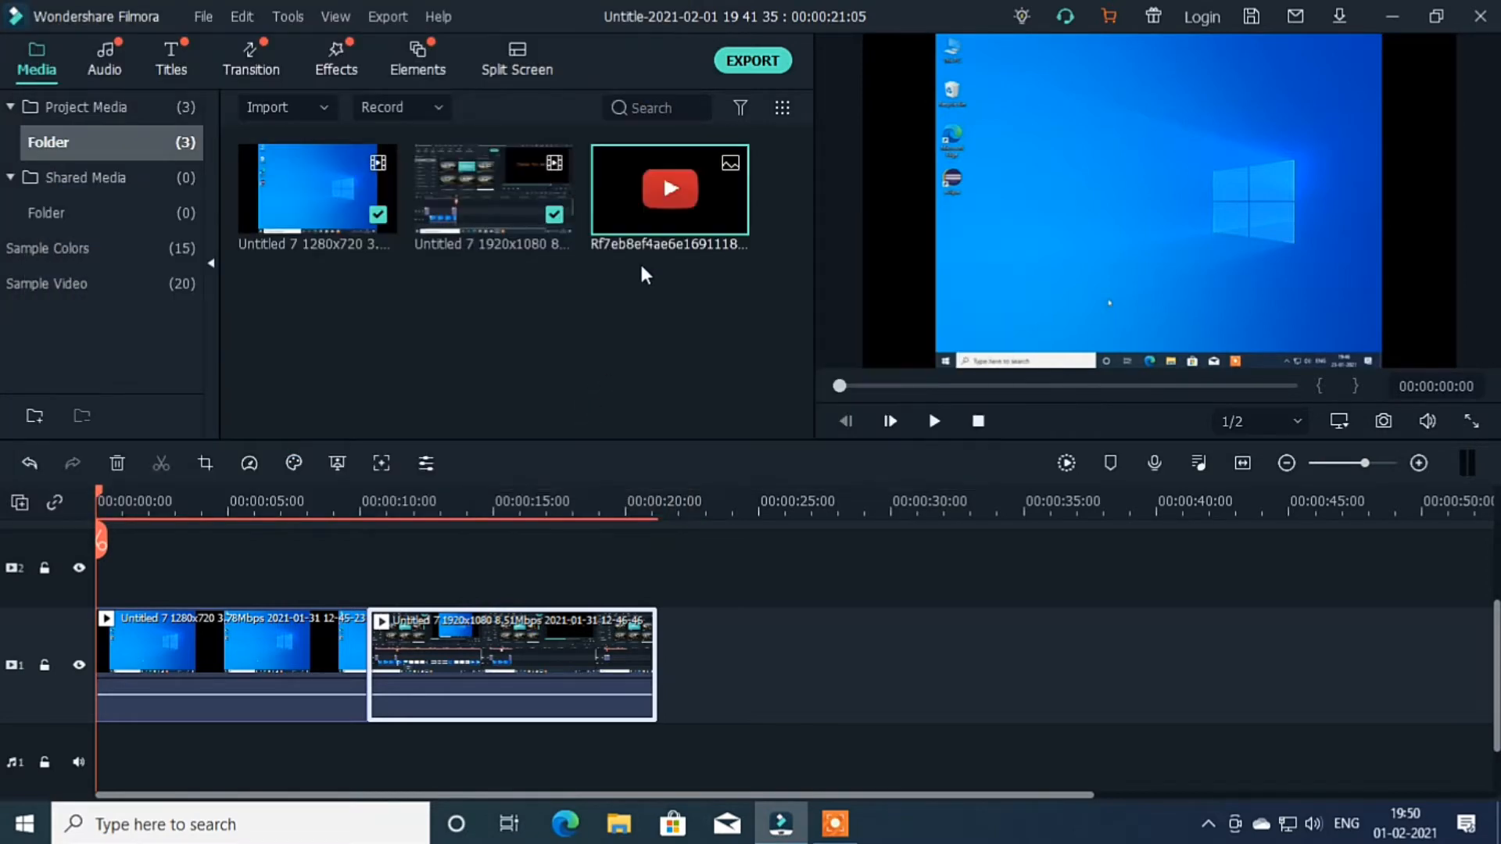
Place the play-button logo image at the start of track 2 and extend it to the end of the second video.
{"action": "left_click_drag", "start_coordinate": [680, 184], "coordinate": [93, 577]}
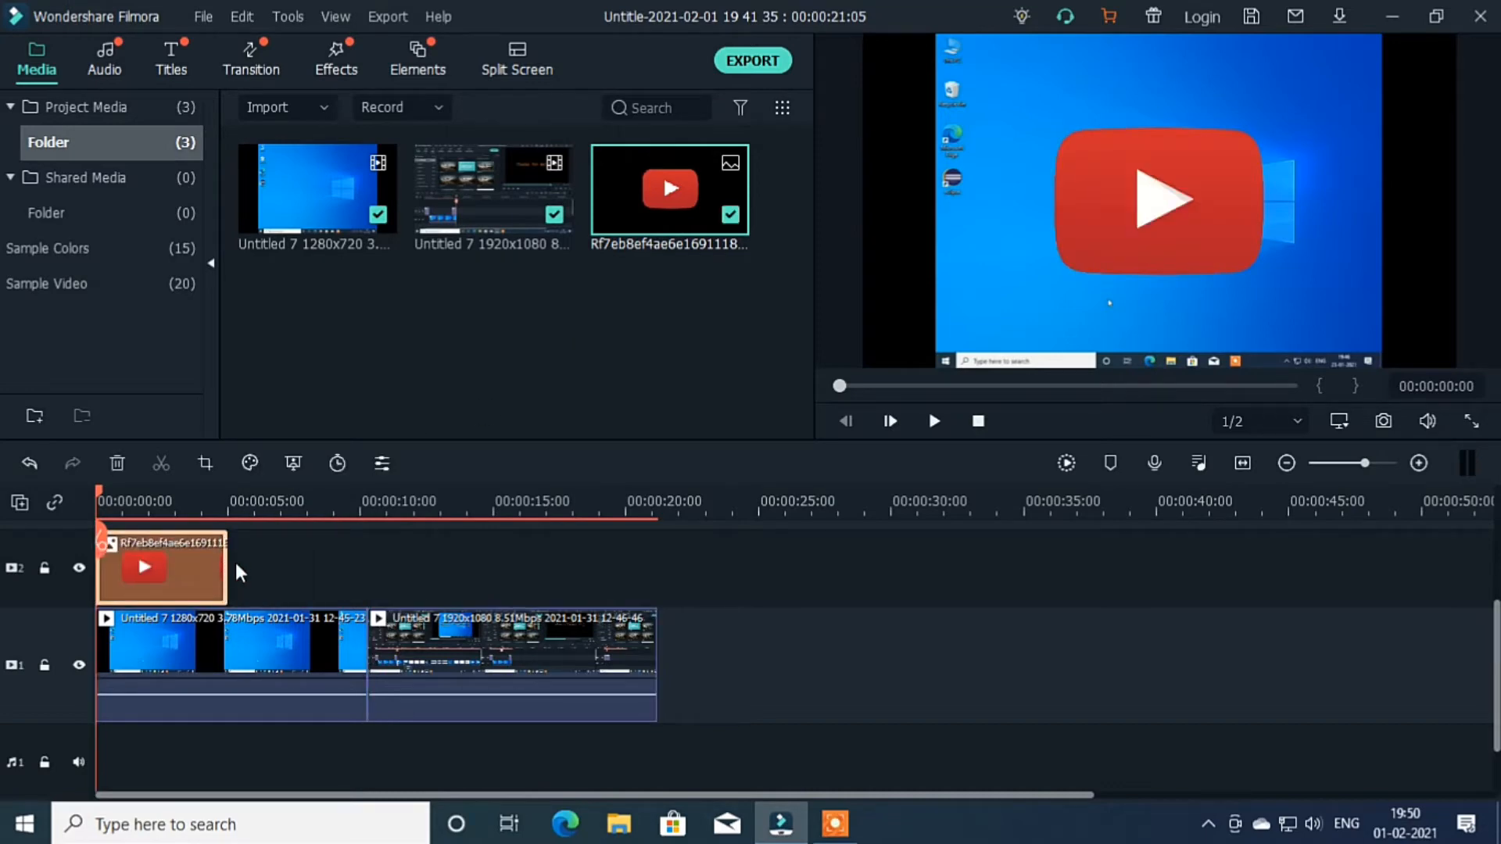
{"action": "left_click_drag", "start_coordinate": [226, 563], "coordinate": [667, 570]}
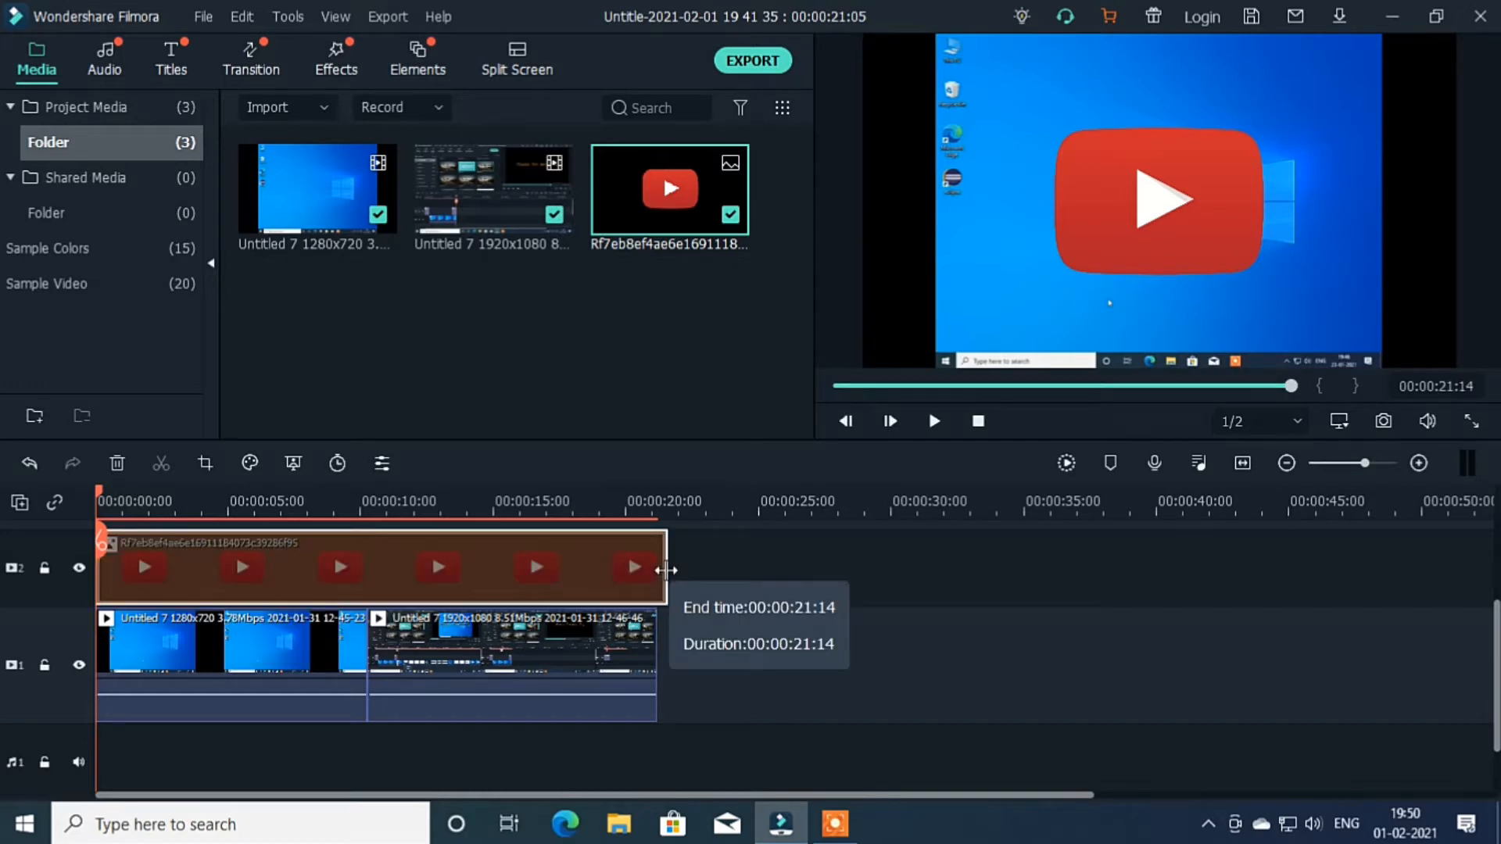
{"action": "left_click_drag", "start_coordinate": [666, 570], "coordinate": [655, 573]}
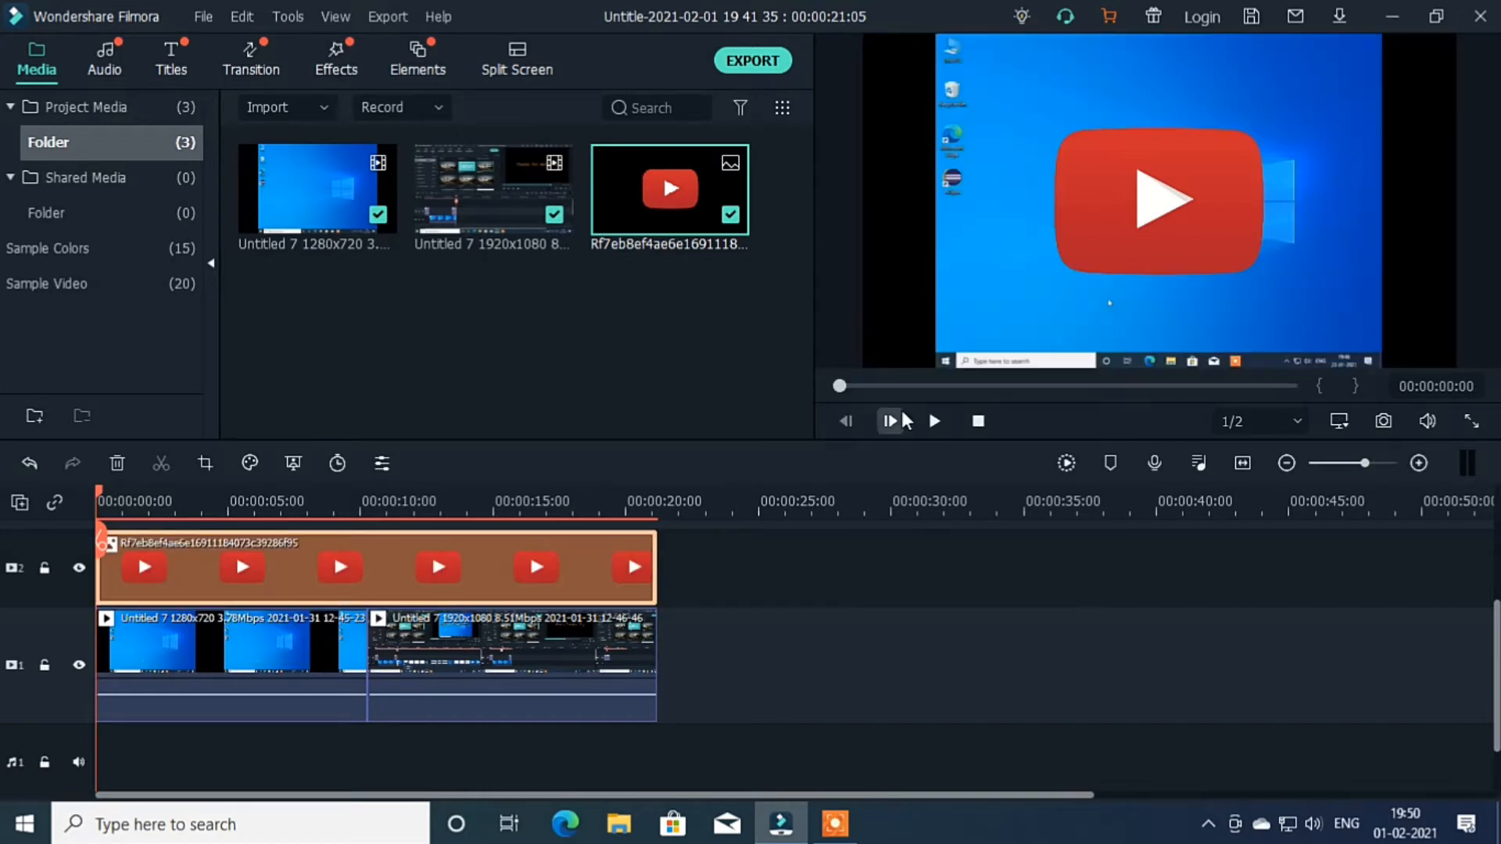
Shrink the play-button logo to a small watermark and move it to the lower-right area of the video frame.
{"action": "left_click", "coordinate": [1151, 207]}
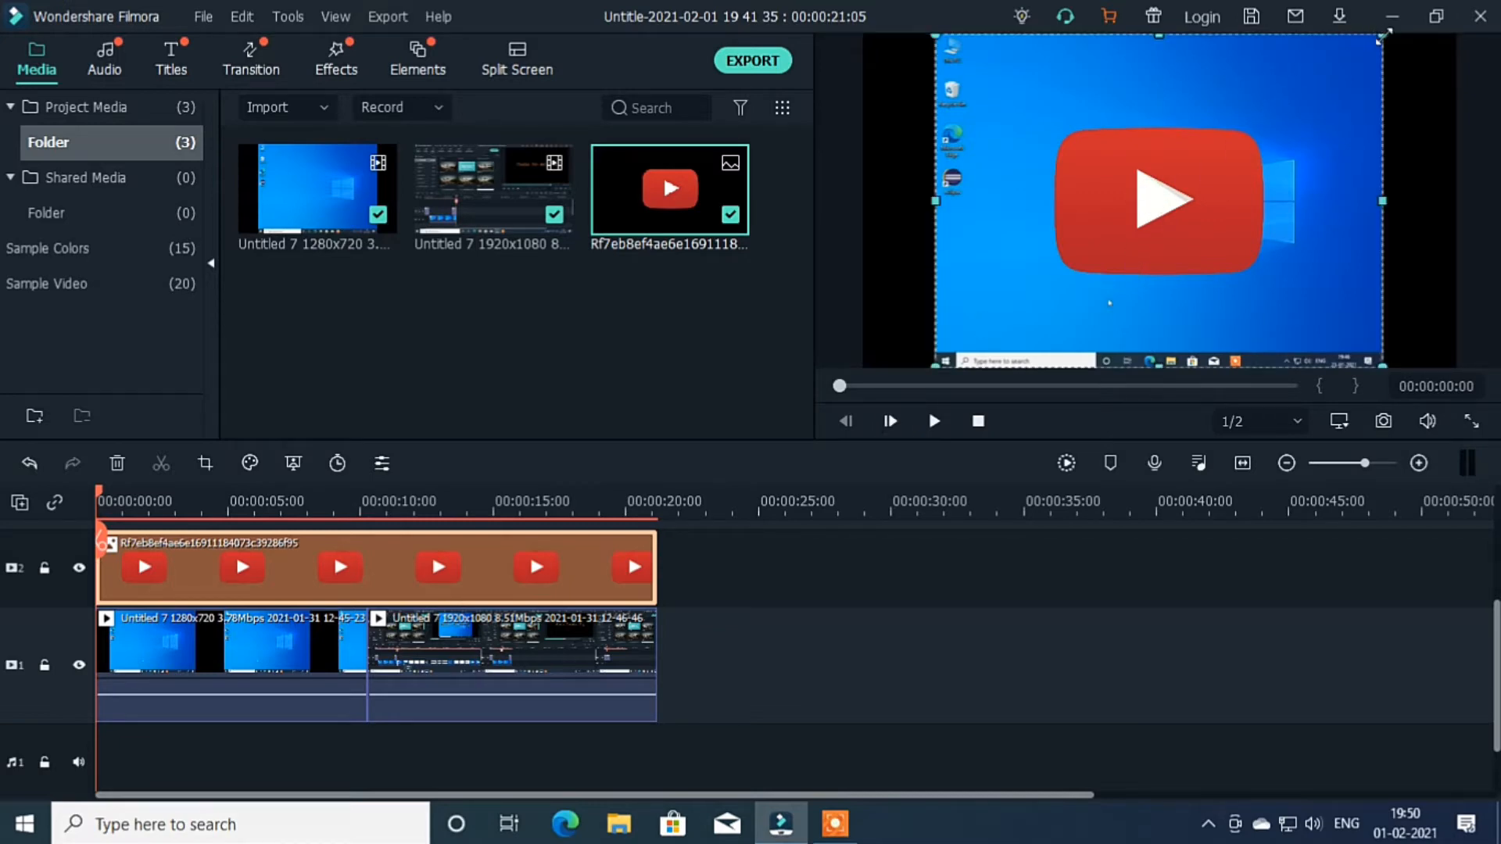
{"action": "left_click_drag", "start_coordinate": [1382, 37], "coordinate": [1166, 195]}
{"action": "left_click_drag", "start_coordinate": [1154, 278], "coordinate": [1272, 350]}
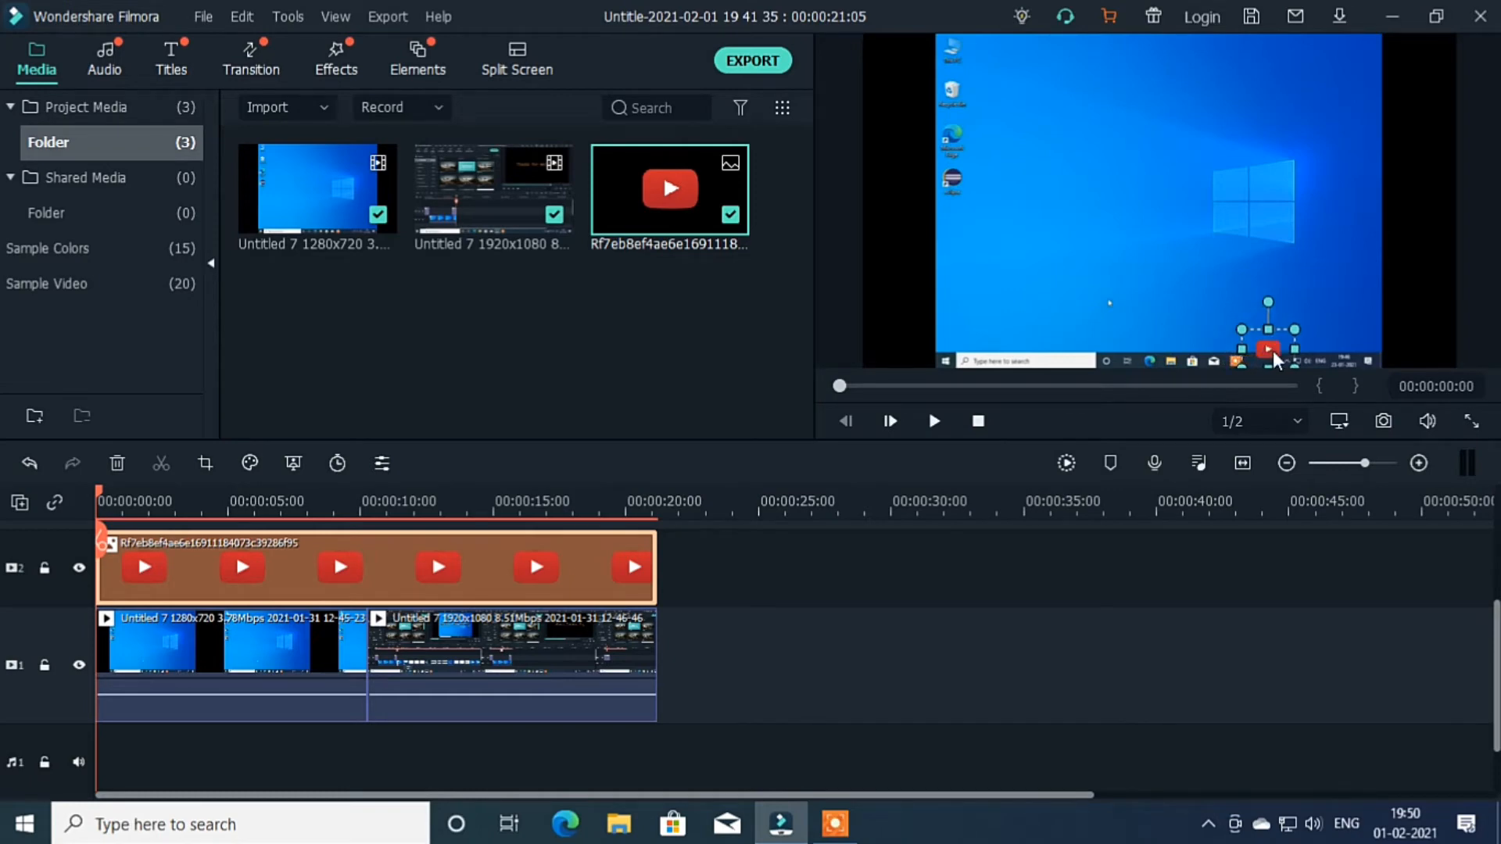
{"action": "left_click", "coordinate": [1156, 326]}
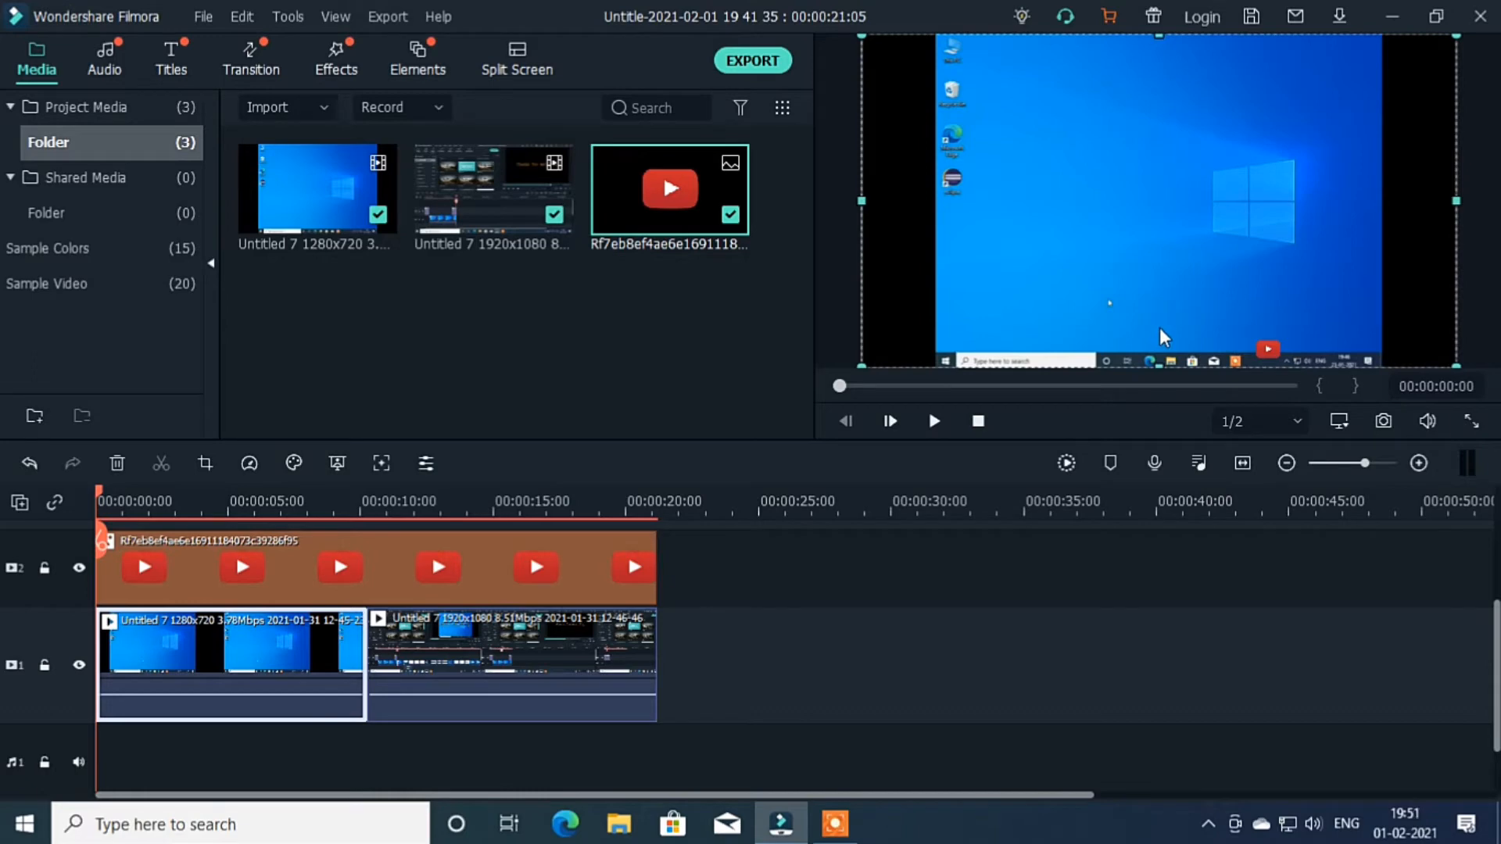
Play back the video to check the logo watermark, and return the playhead to the start.
{"action": "left_click", "coordinate": [933, 423]}
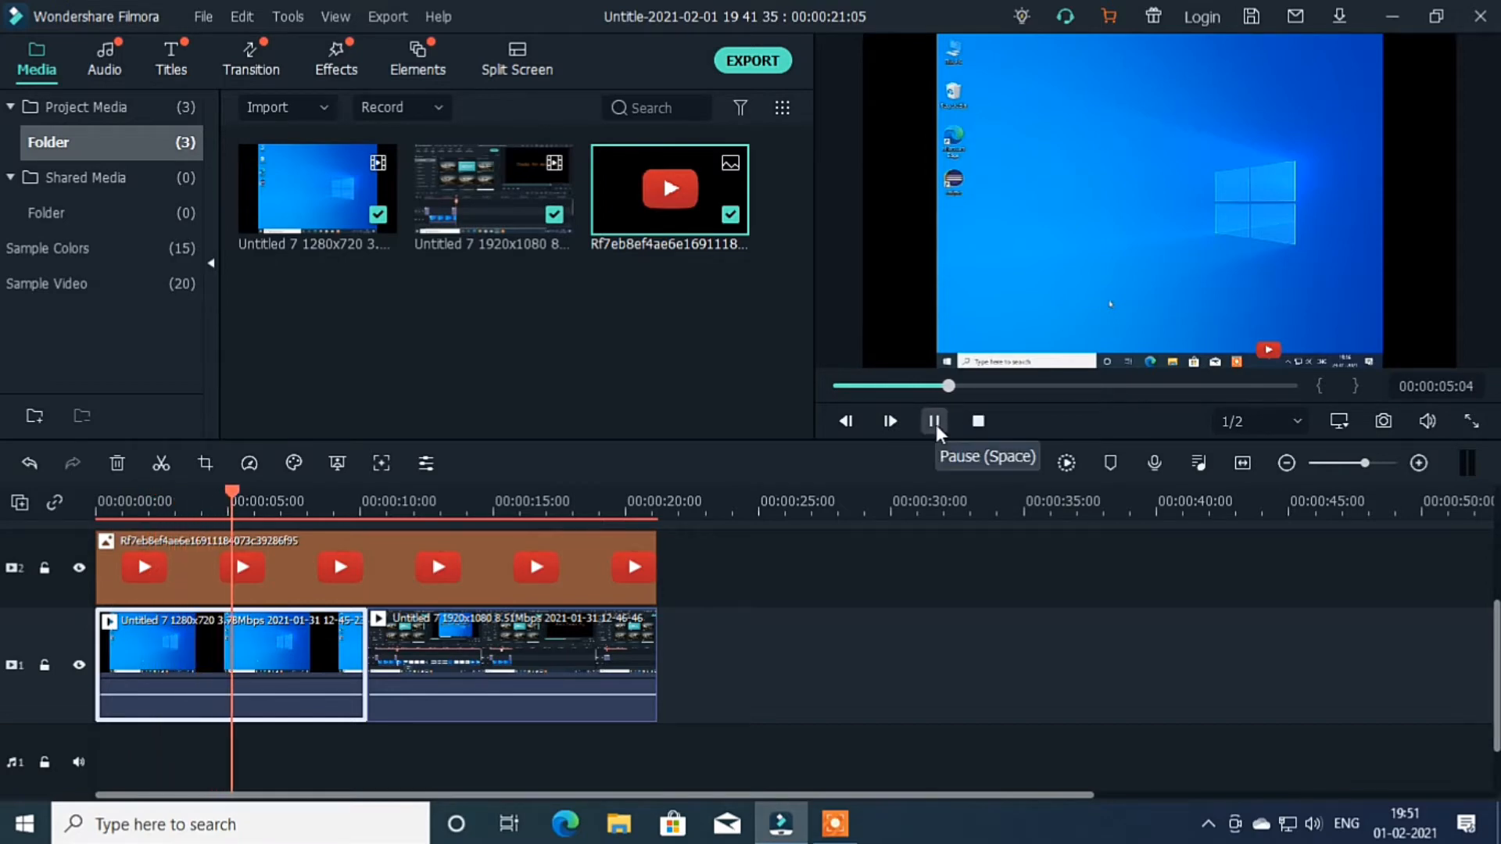
{"action": "left_click", "coordinate": [934, 422]}
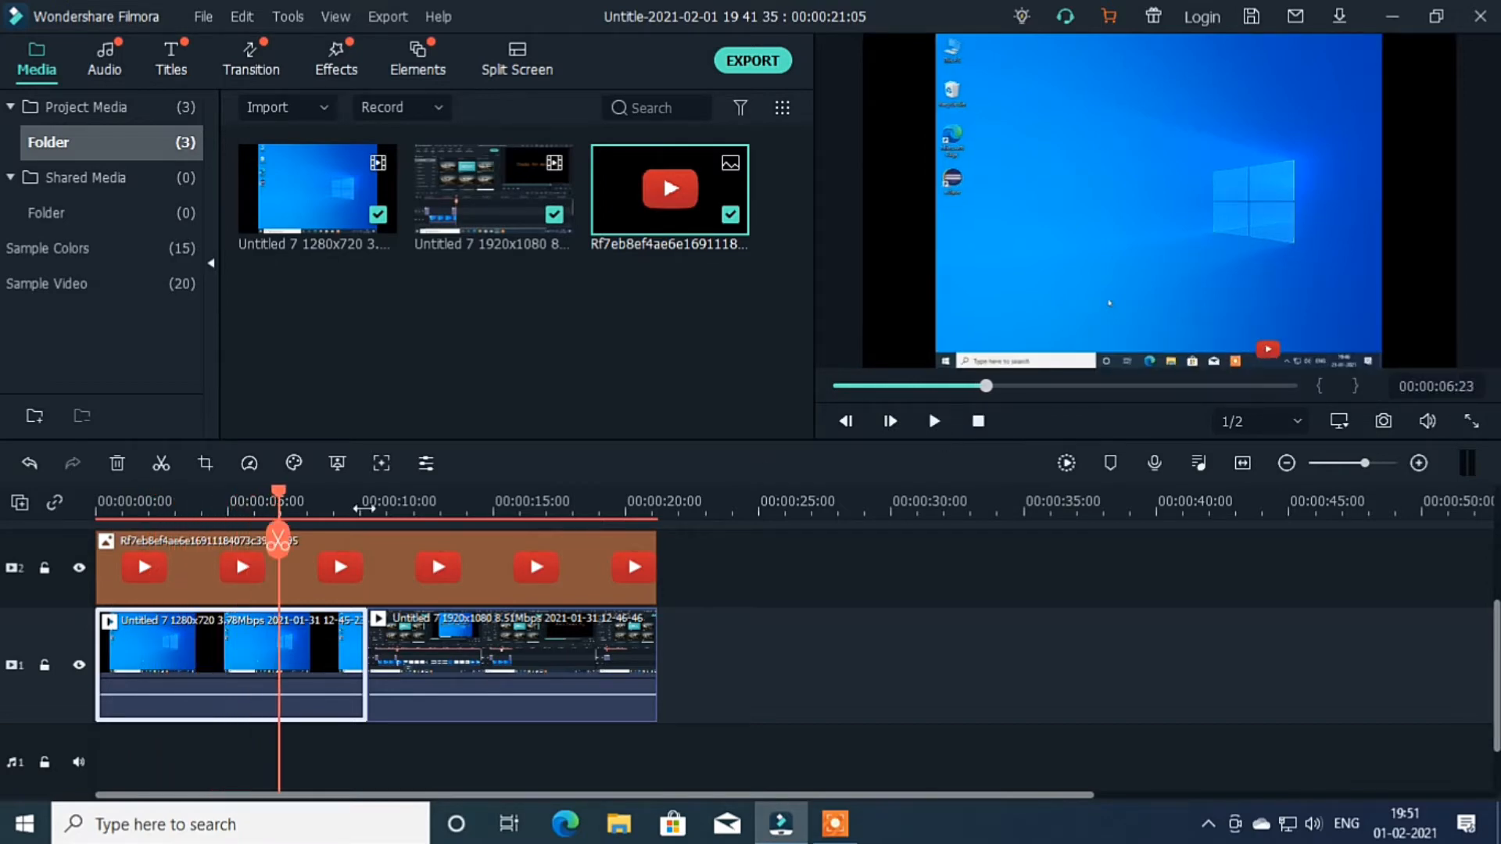
{"action": "left_click_drag", "start_coordinate": [280, 499], "coordinate": [59, 545]}
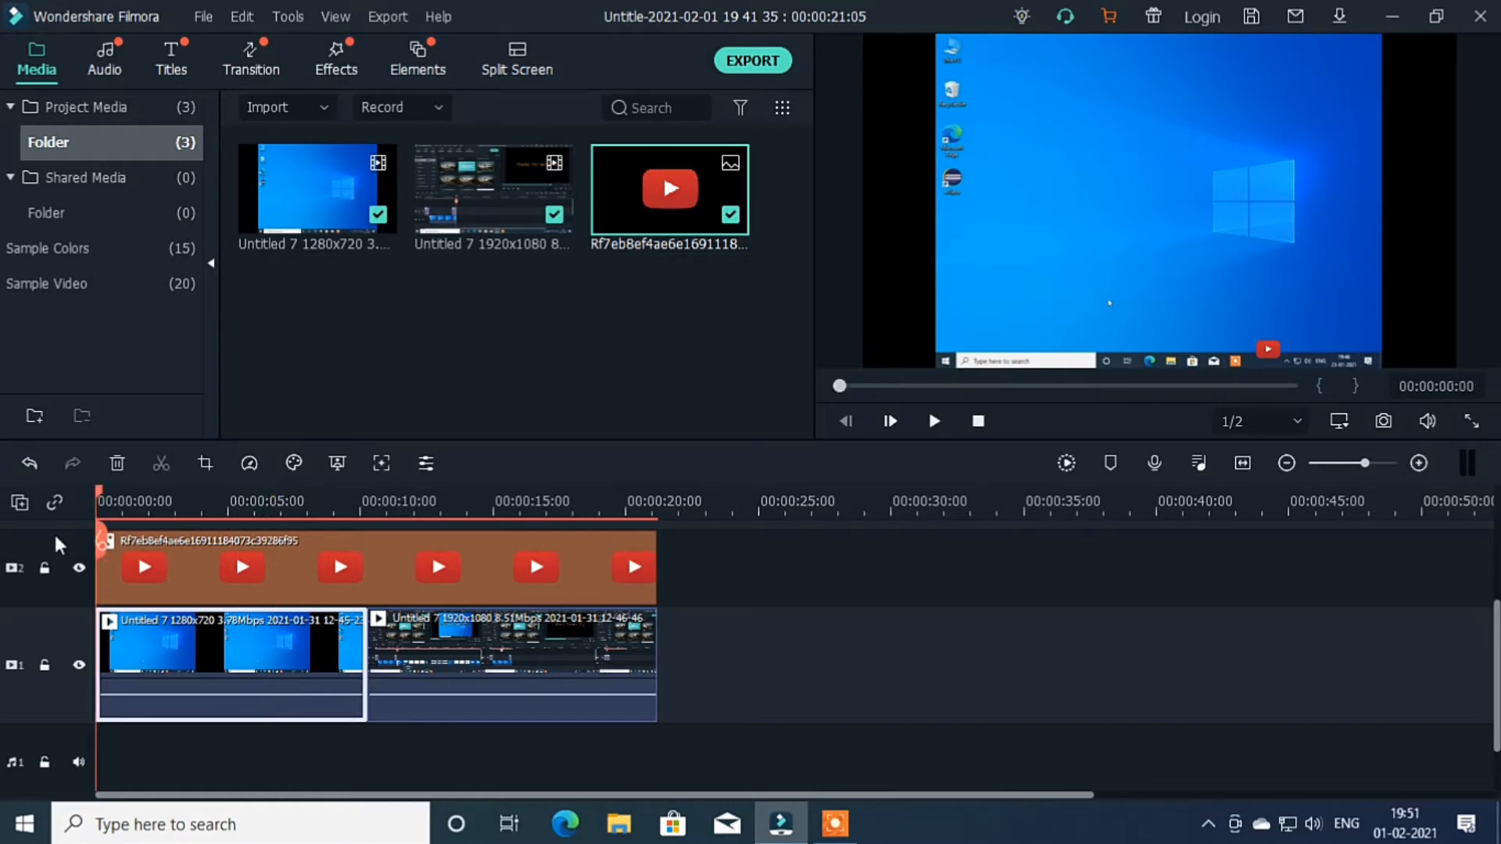
Add the Basic 6 title at the start of track 3 and change its text to SUBSCRIBE.
{"action": "left_click", "coordinate": [158, 53]}
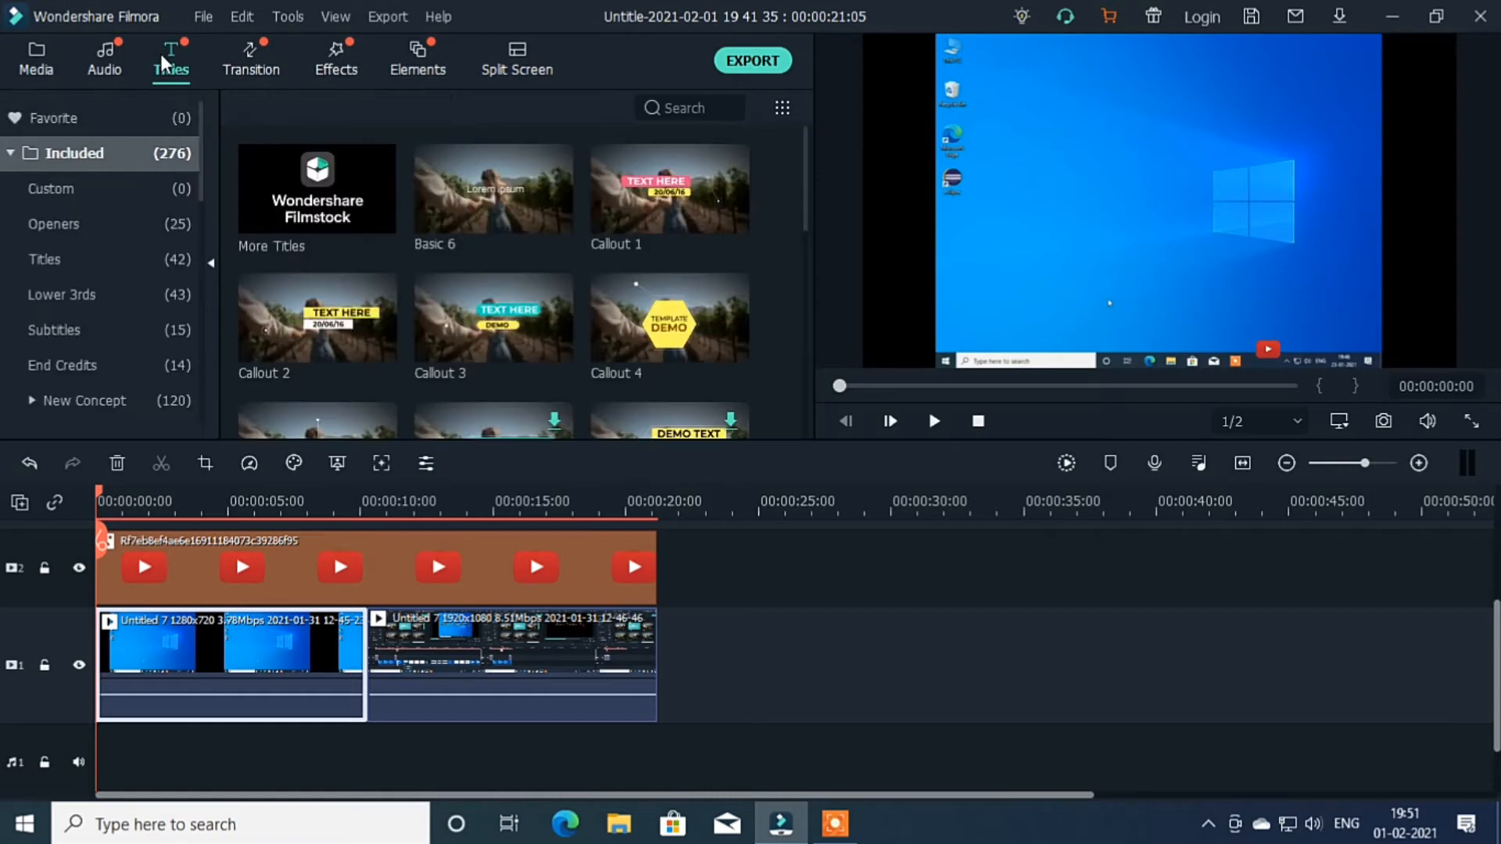
{"action": "left_click_drag", "start_coordinate": [481, 200], "coordinate": [100, 557]}
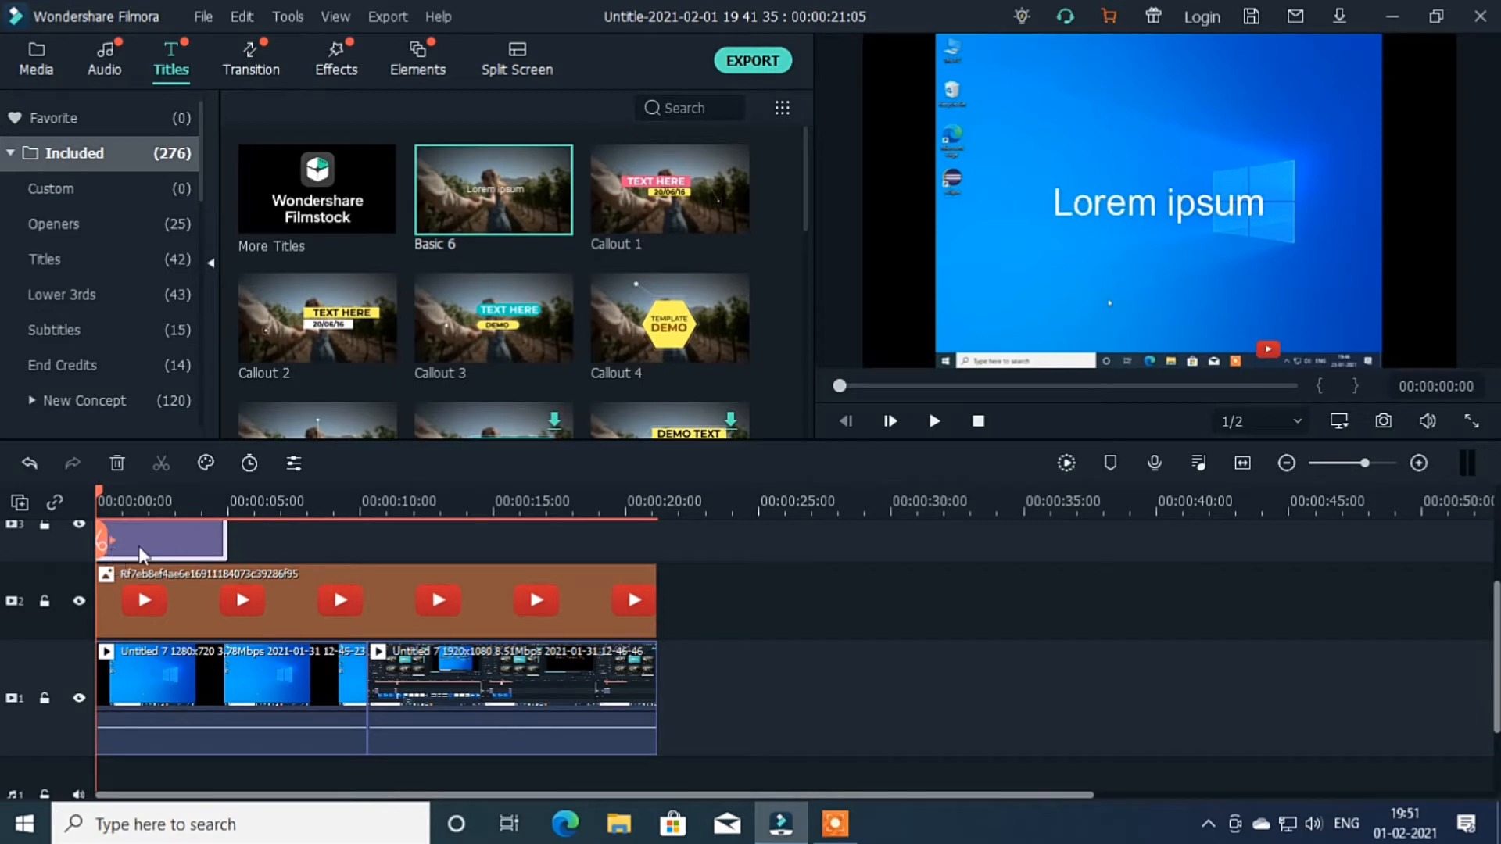
{"action": "left_click", "coordinate": [1177, 207]}
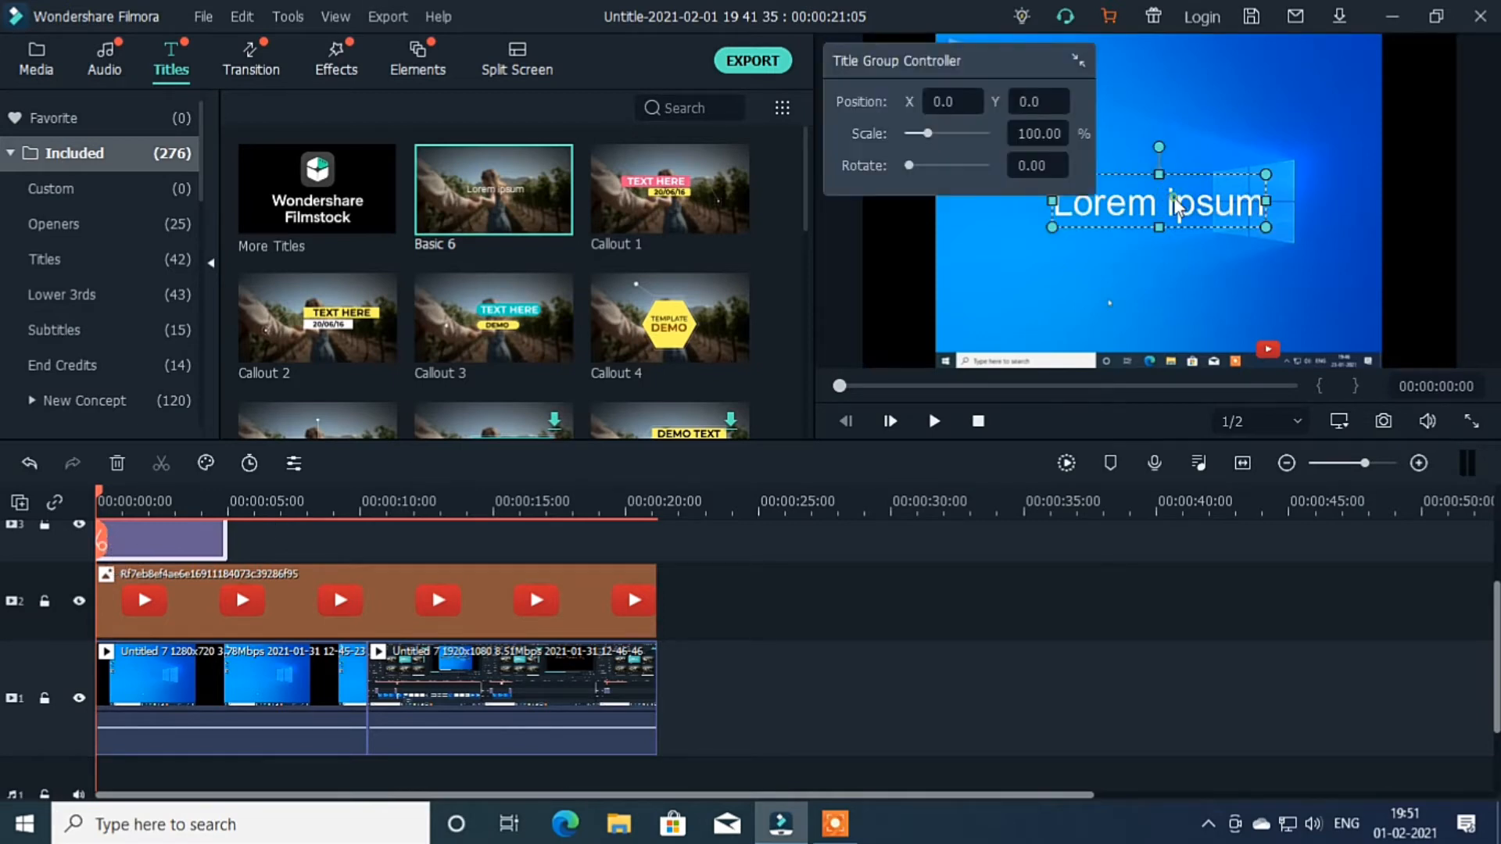
{"action": "double_click", "coordinate": [1176, 207]}
{"action": "left_click", "coordinate": [502, 214]}
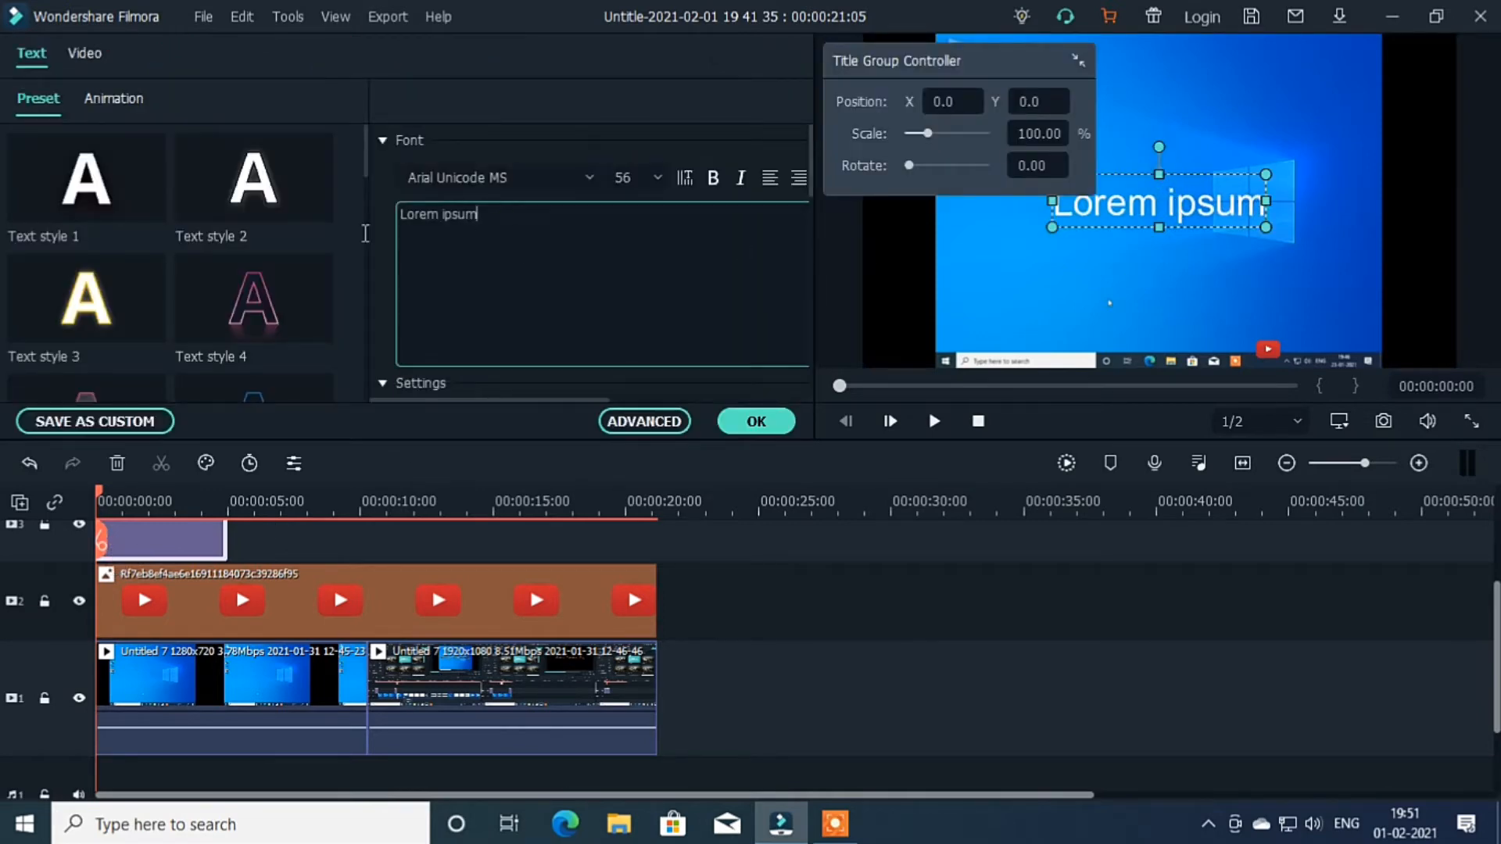
{"action": "key", "text": "ctrl+a"}
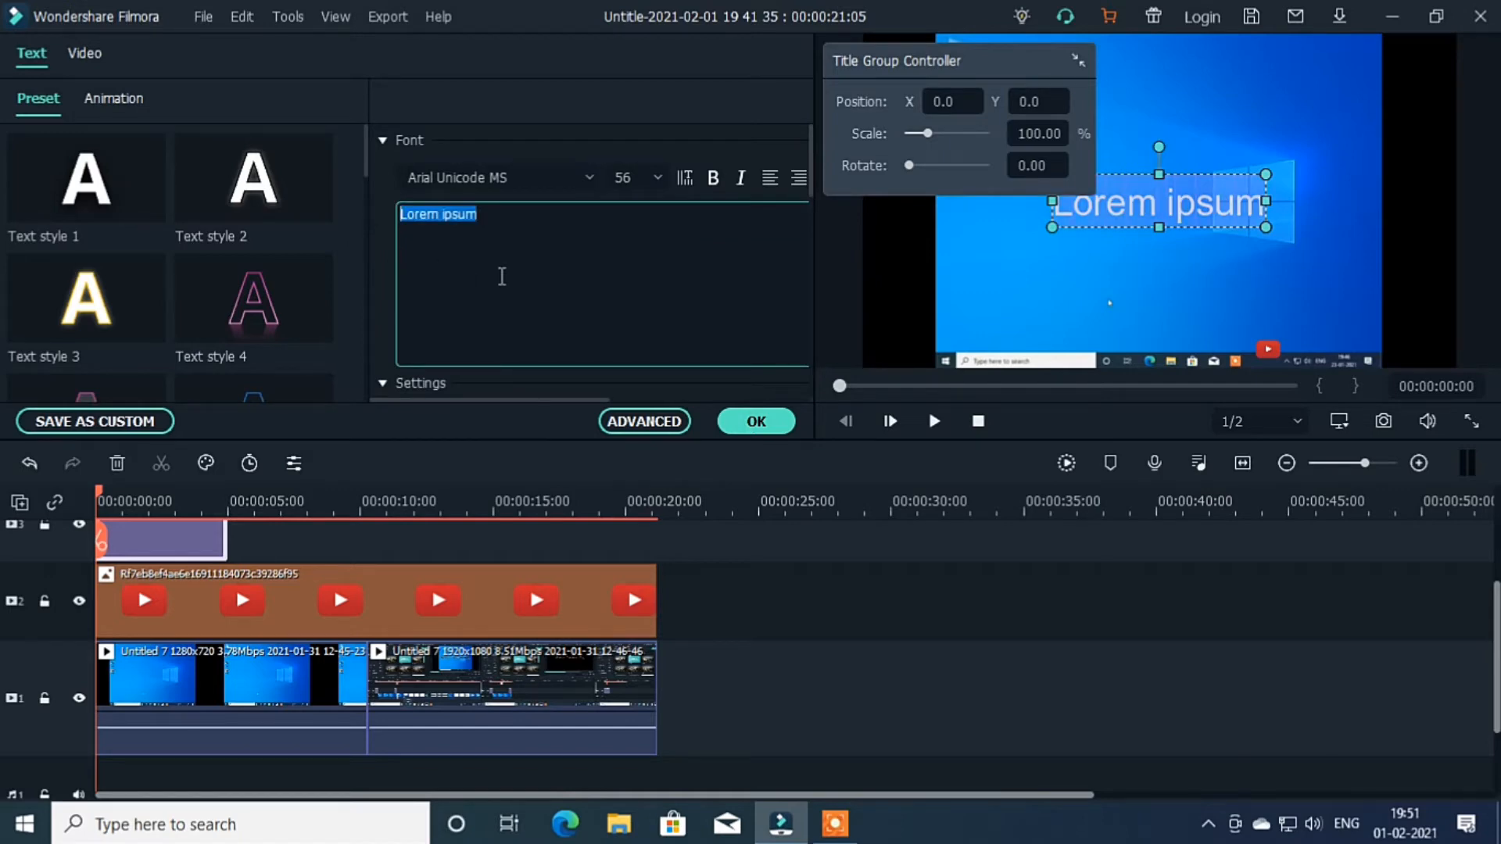
{"action": "type", "text": "S"}
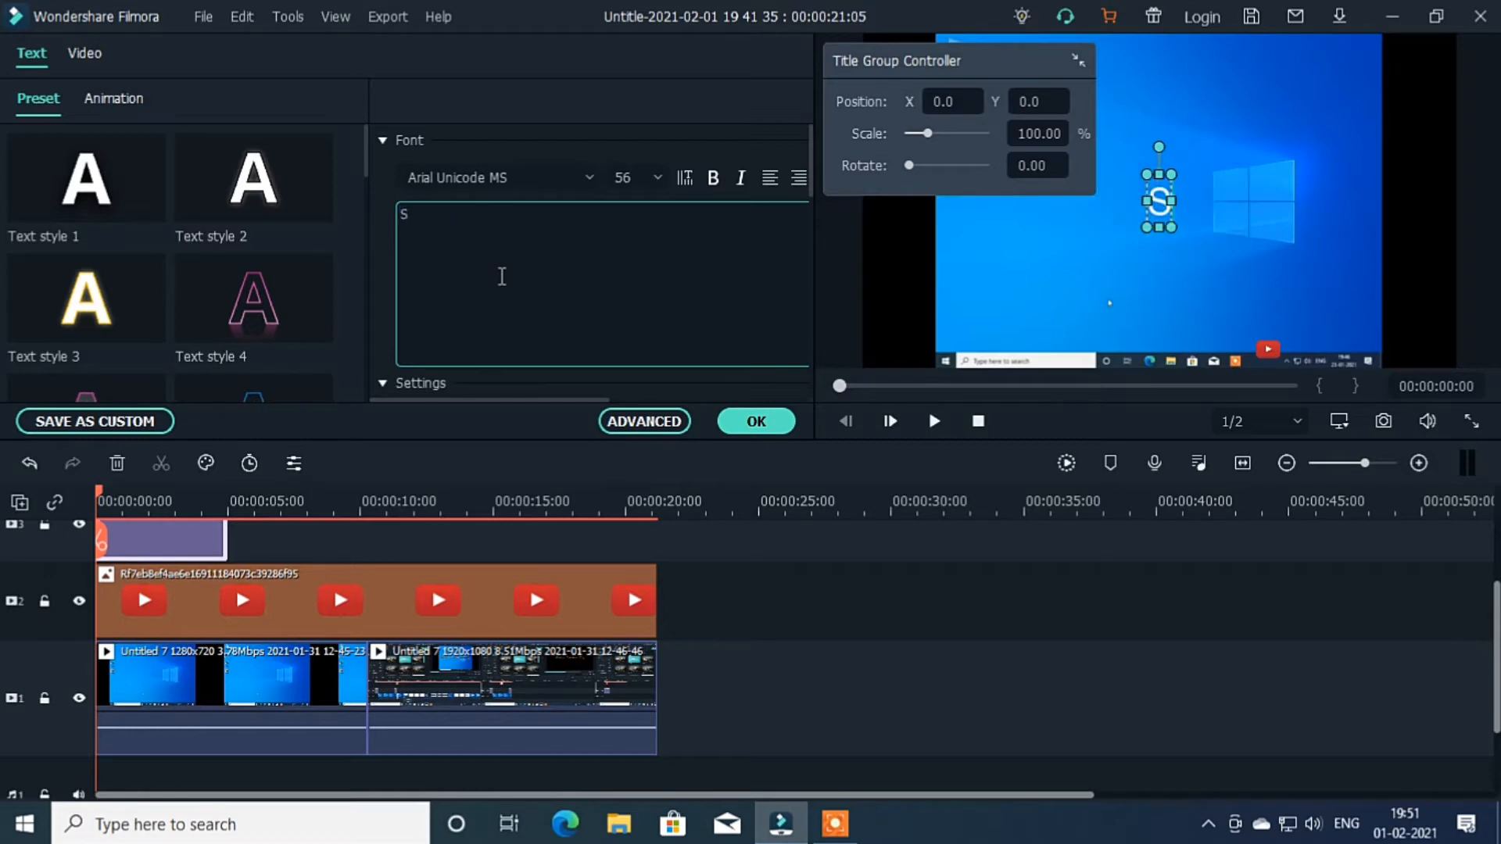
{"action": "type", "text": "UBS"}
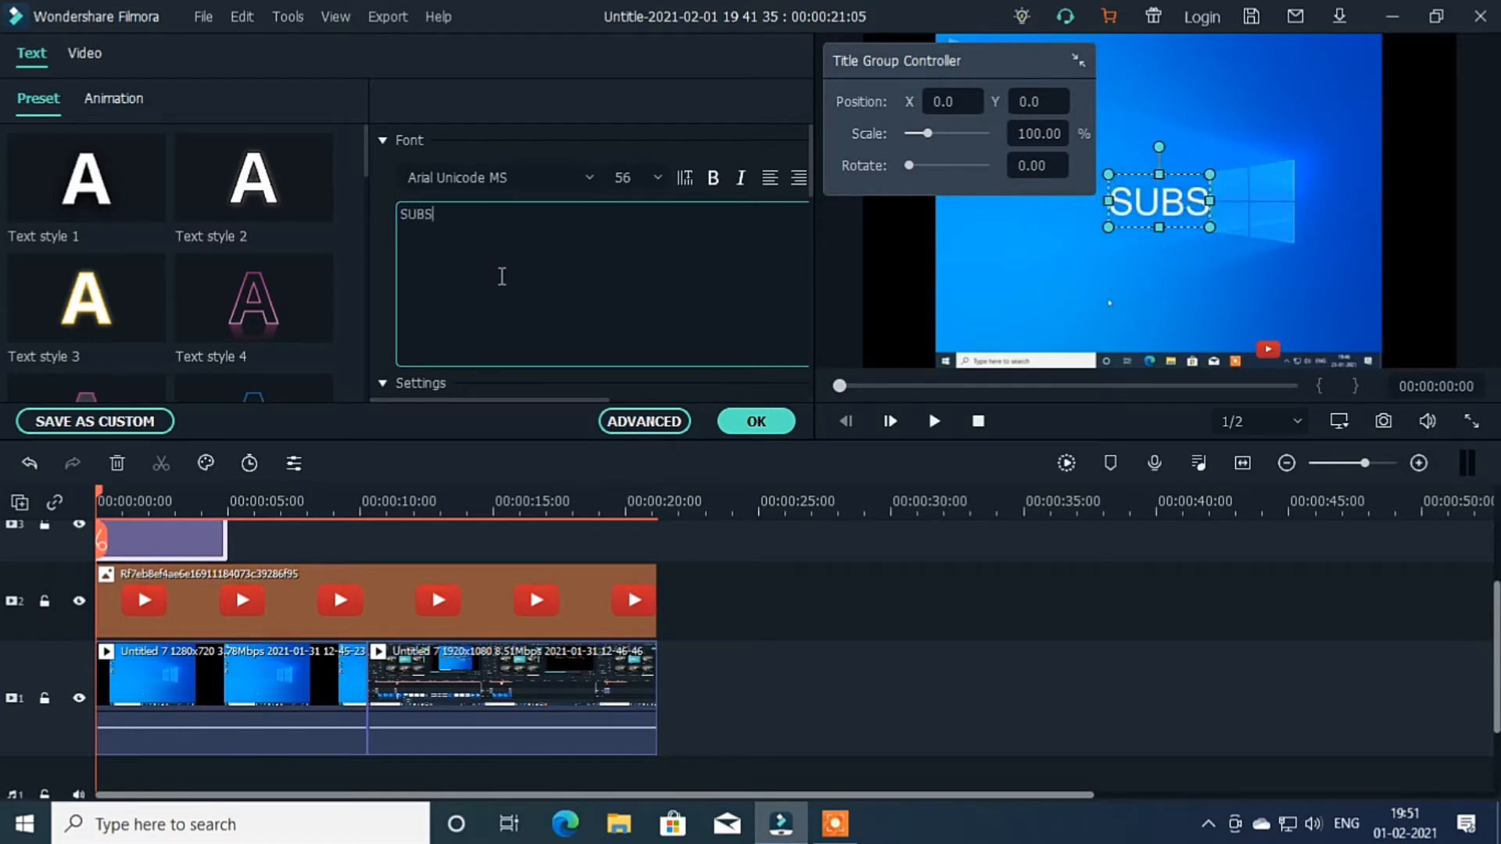
{"action": "type", "text": "CRIBE"}
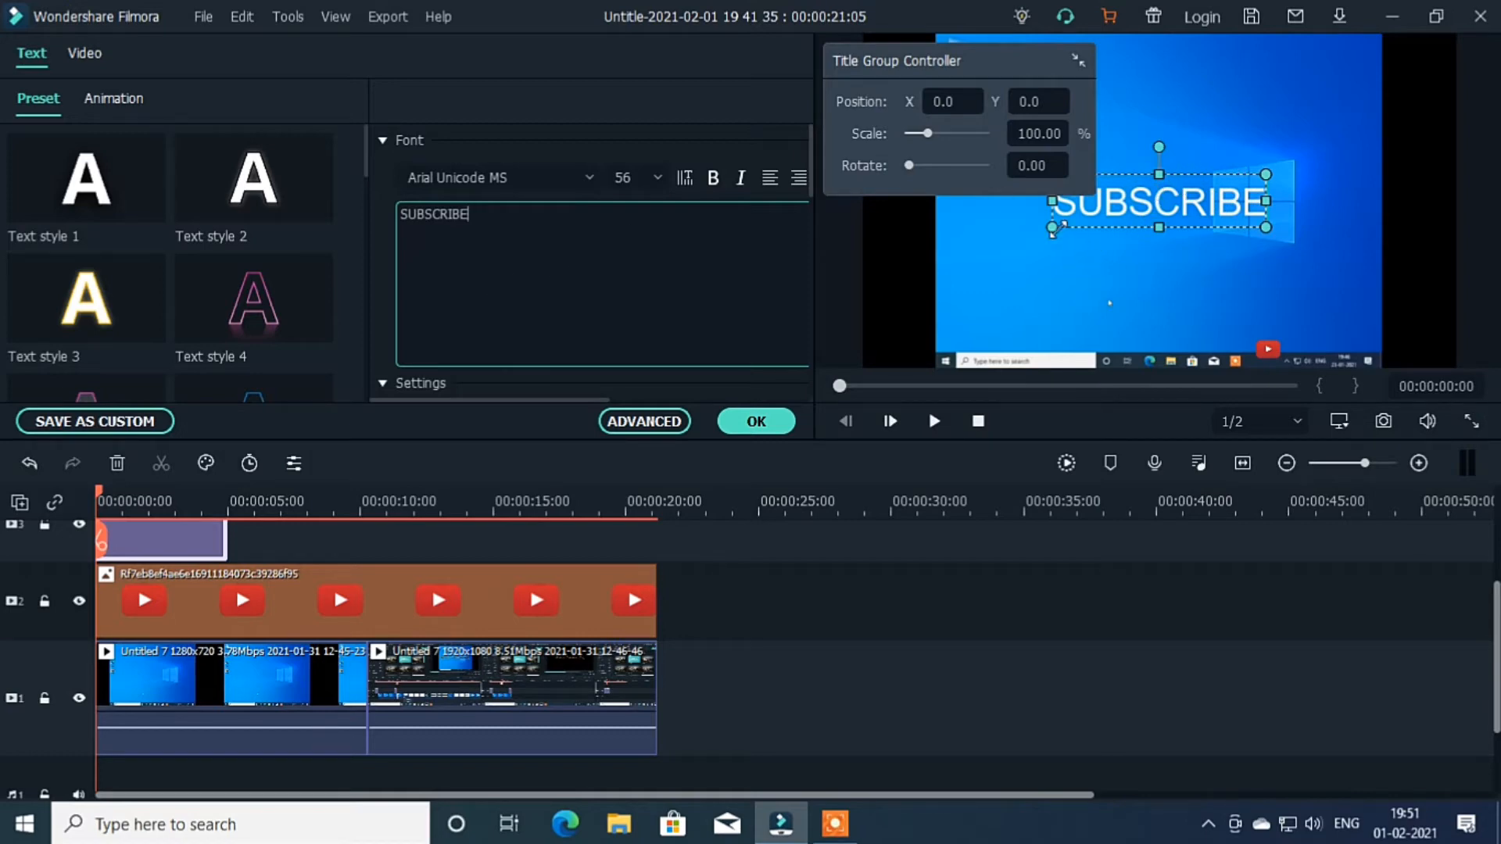
Shrink the SUBSCRIBE title into the lower-right corner of the video frame and shift the play-button logo closer to it.
{"action": "left_click_drag", "start_coordinate": [1053, 228], "coordinate": [1320, 344]}
{"action": "left_click", "coordinate": [1264, 347]}
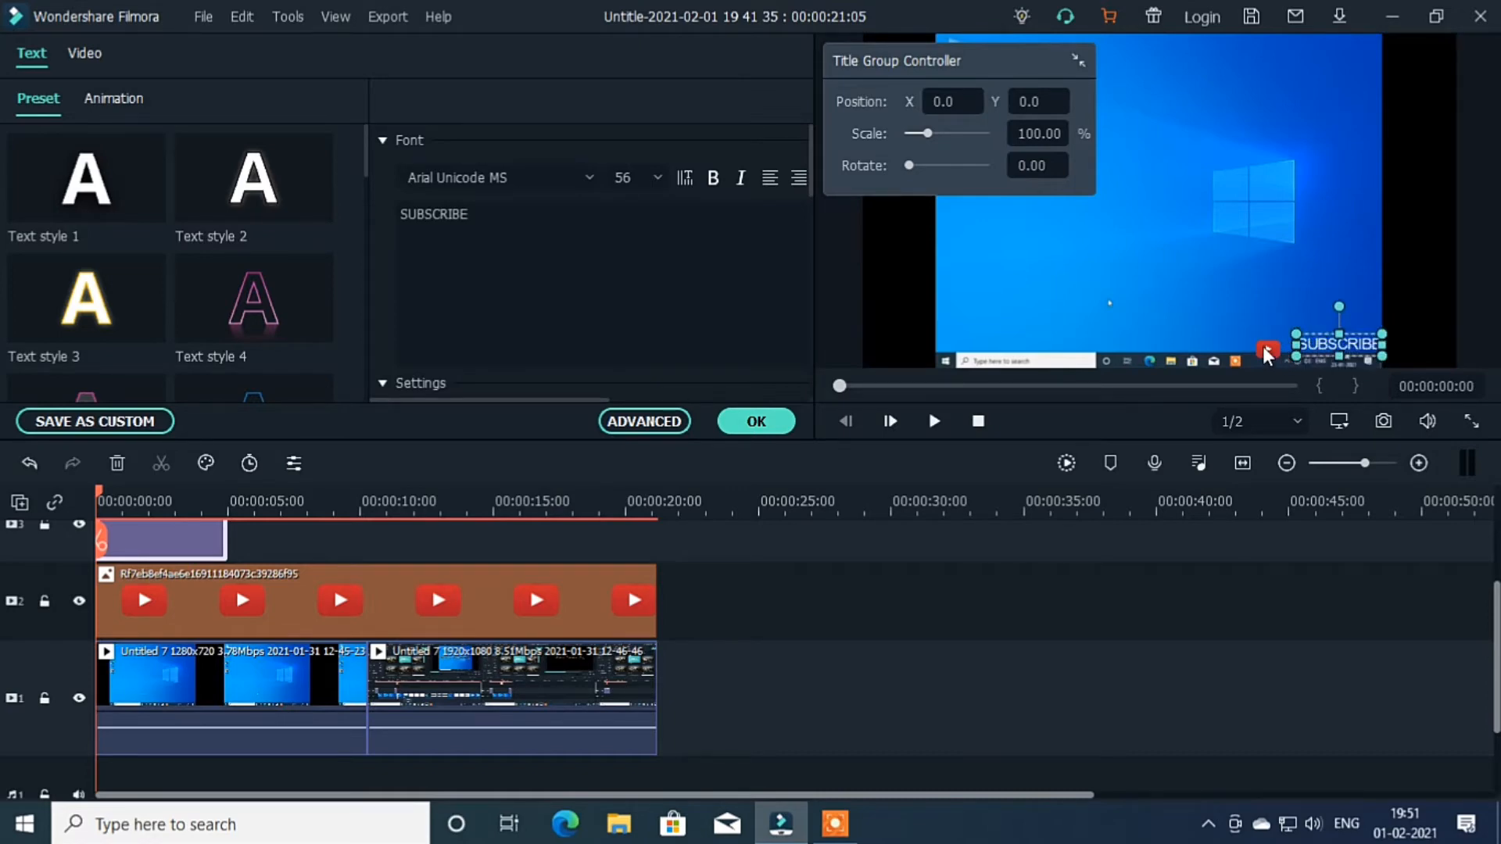
{"action": "left_click_drag", "start_coordinate": [1267, 346], "coordinate": [1279, 342]}
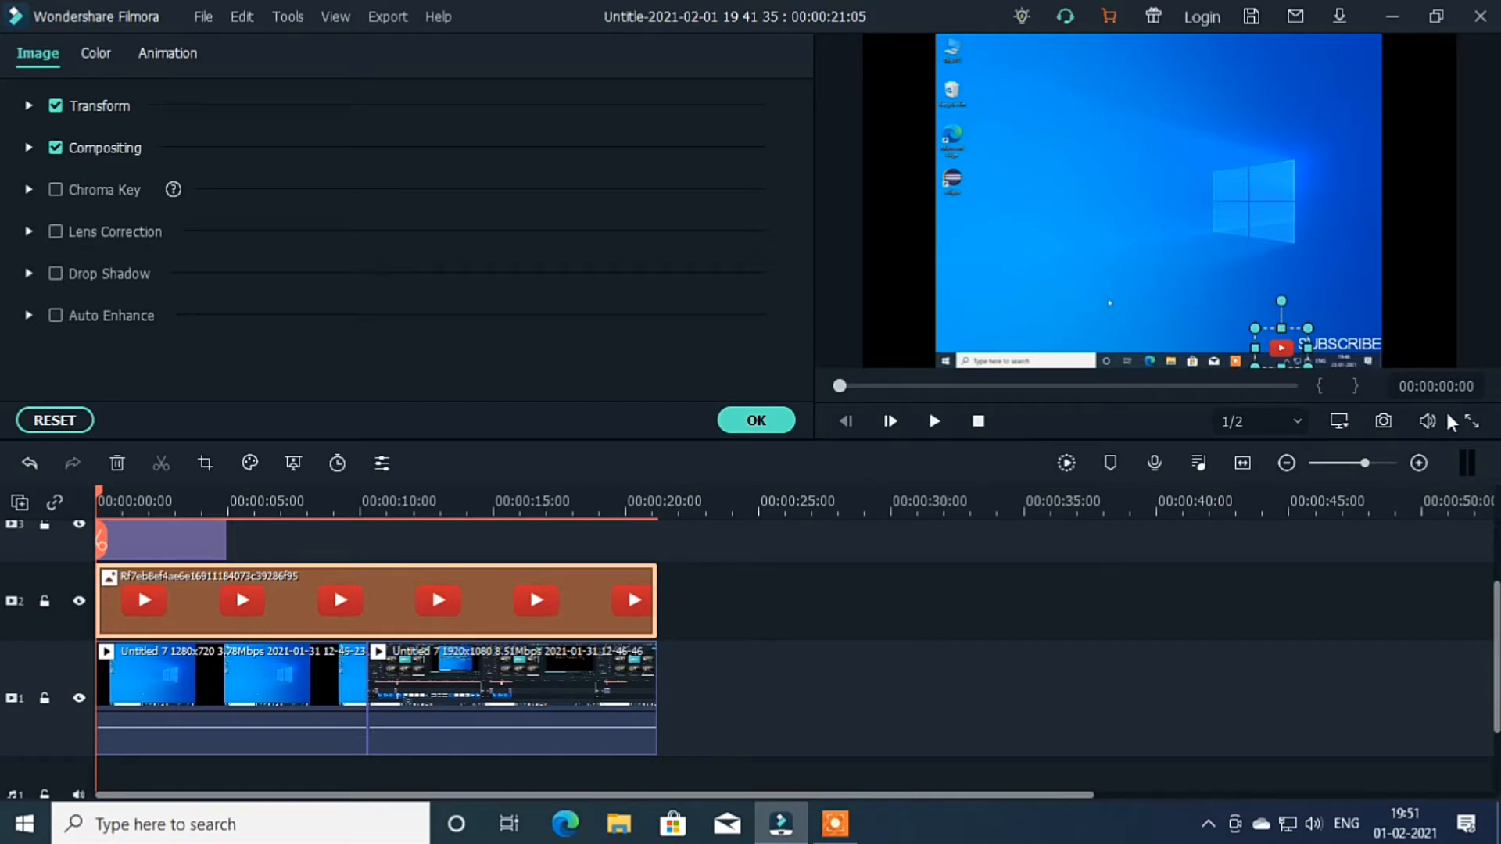
Check the logo and SUBSCRIBE title placement in the full-screen preview.
{"action": "left_click", "coordinate": [1470, 421]}
{"action": "left_click", "coordinate": [1271, 489]}
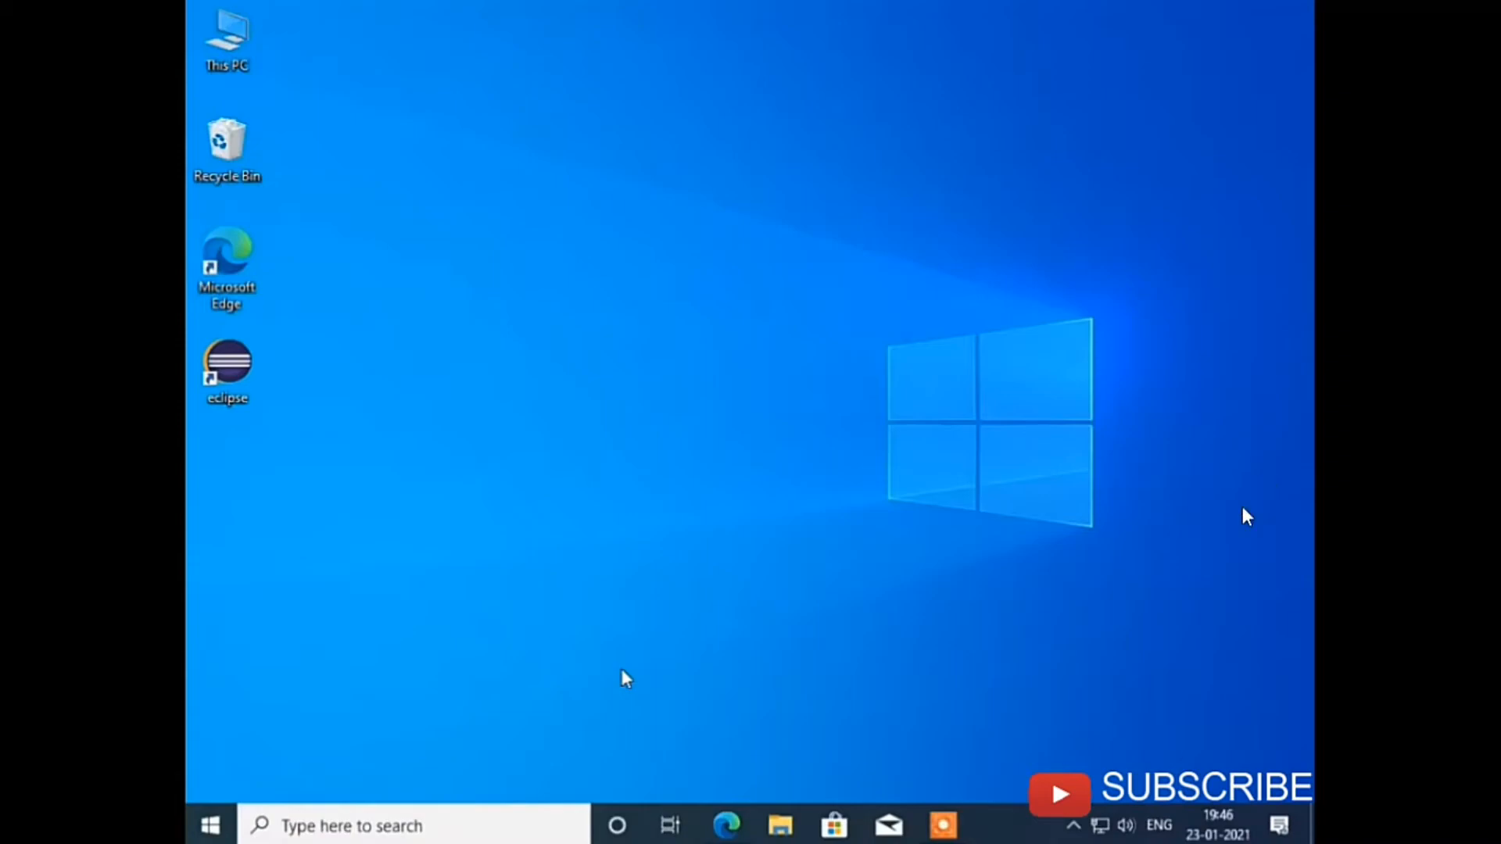
{"action": "left_click", "coordinate": [1473, 828]}
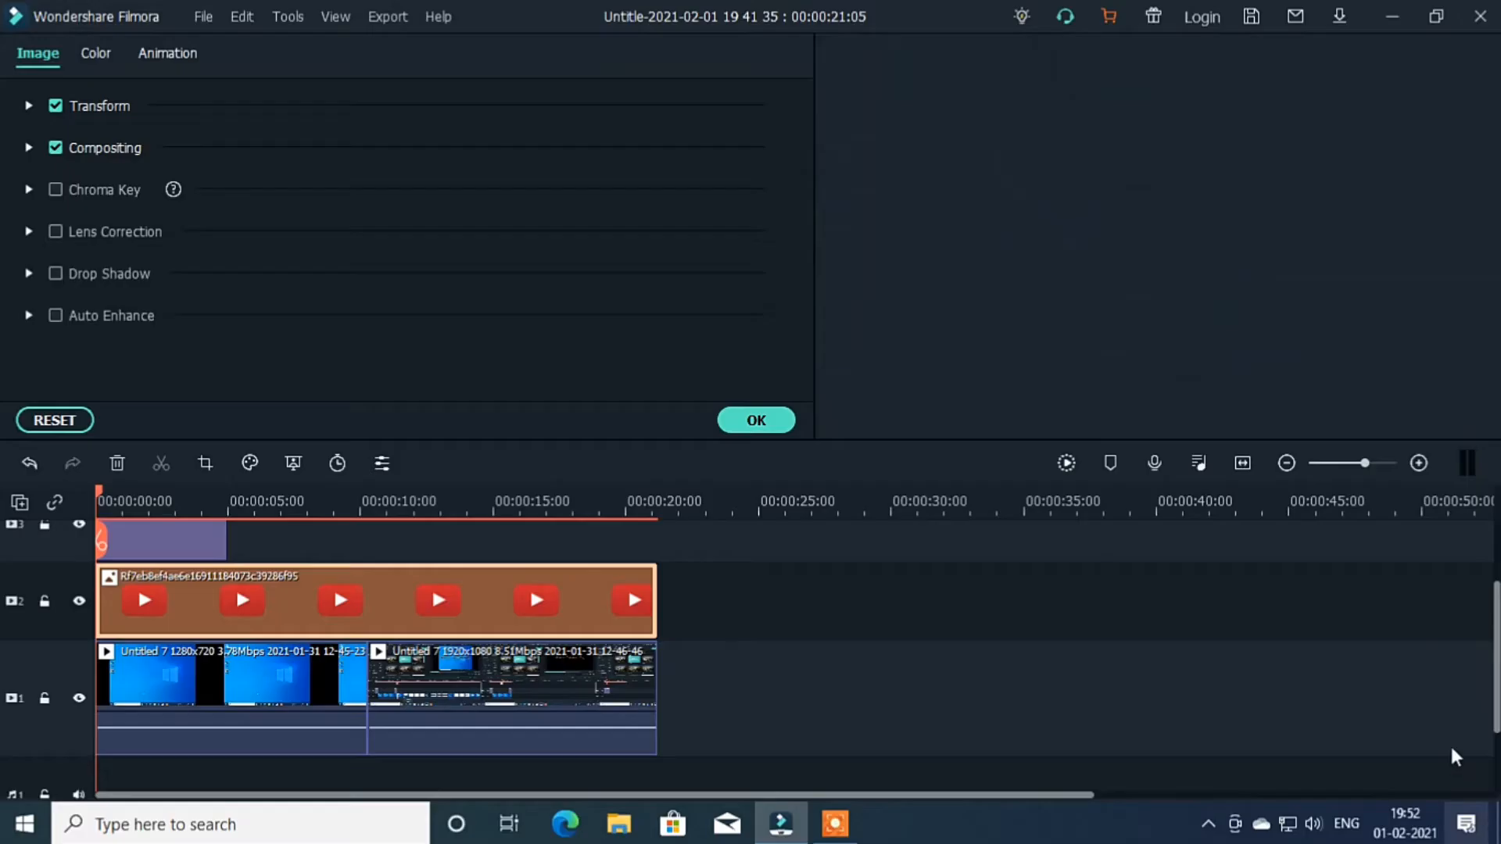
Nudge the play-button logo and SUBSCRIBE title slightly left in the video frame and enlarge the logo a little.
{"action": "left_click_drag", "start_coordinate": [1286, 351], "coordinate": [1277, 340]}
{"action": "double_click", "coordinate": [1331, 352]}
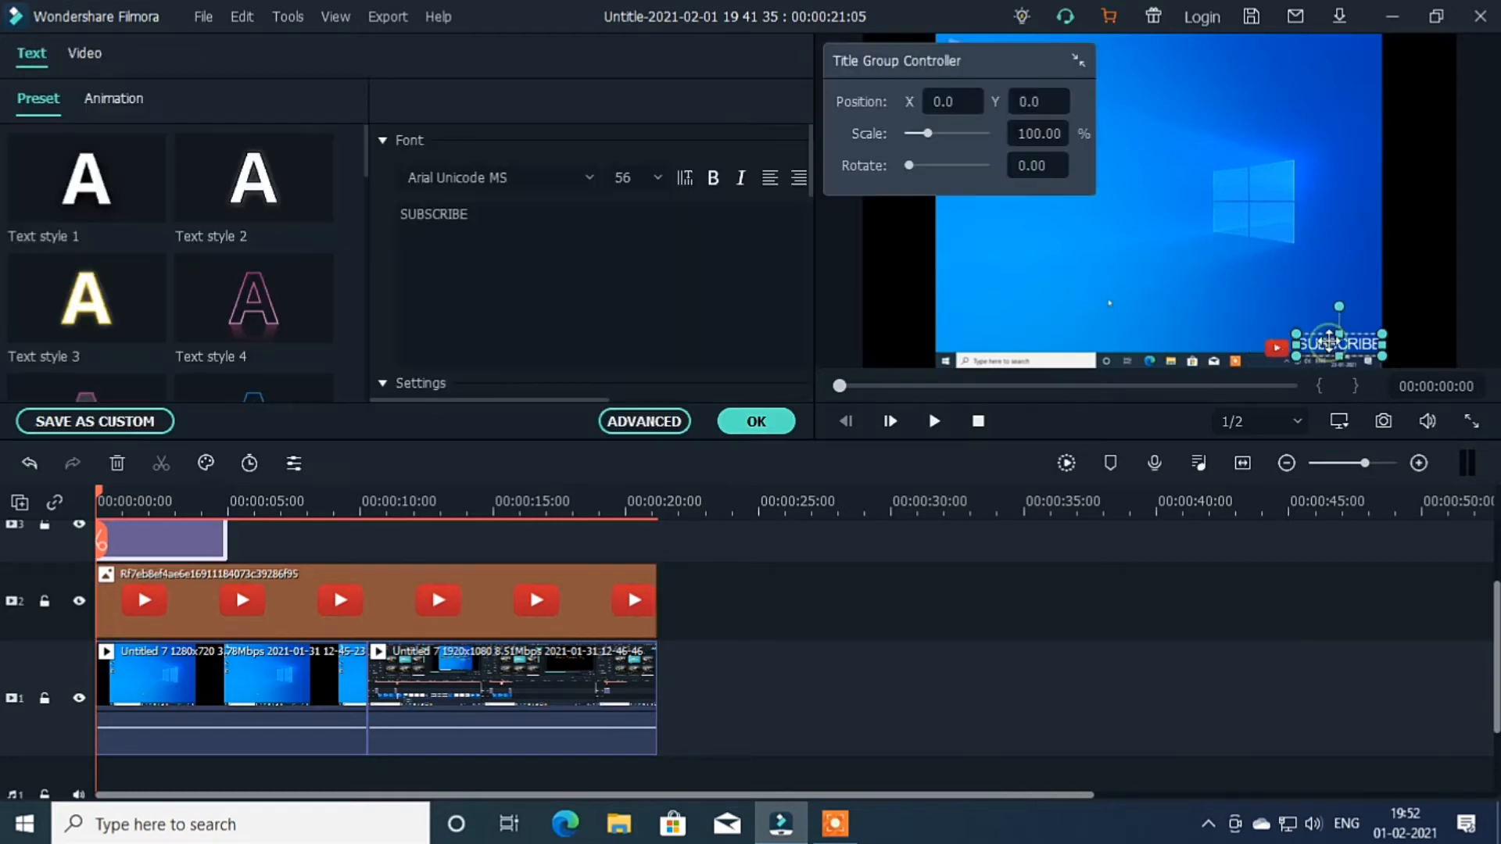
{"action": "left_click_drag", "start_coordinate": [1323, 342], "coordinate": [1323, 341]}
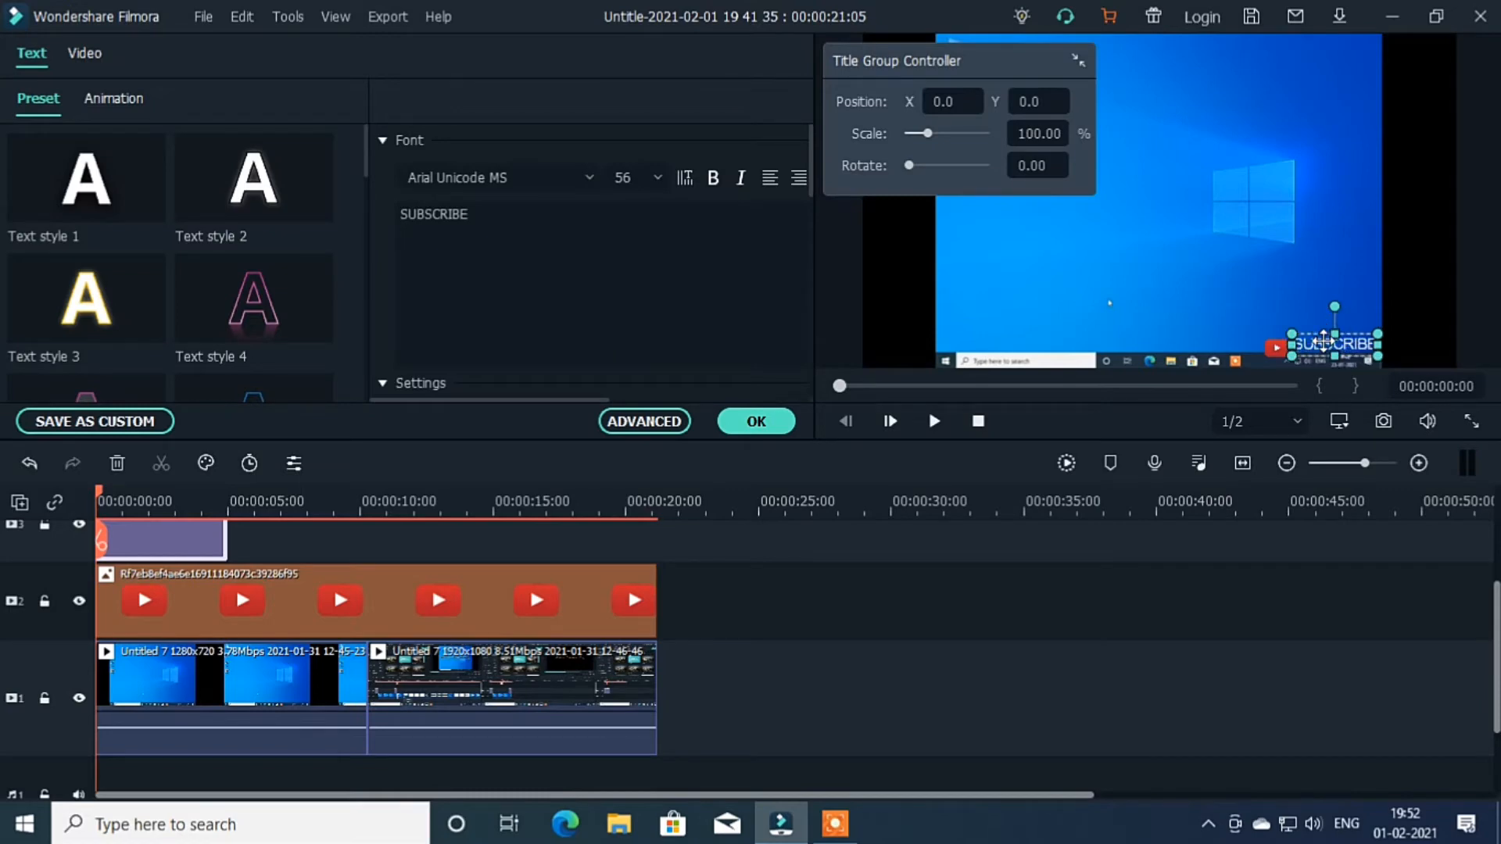
{"action": "double_click", "coordinate": [1279, 353]}
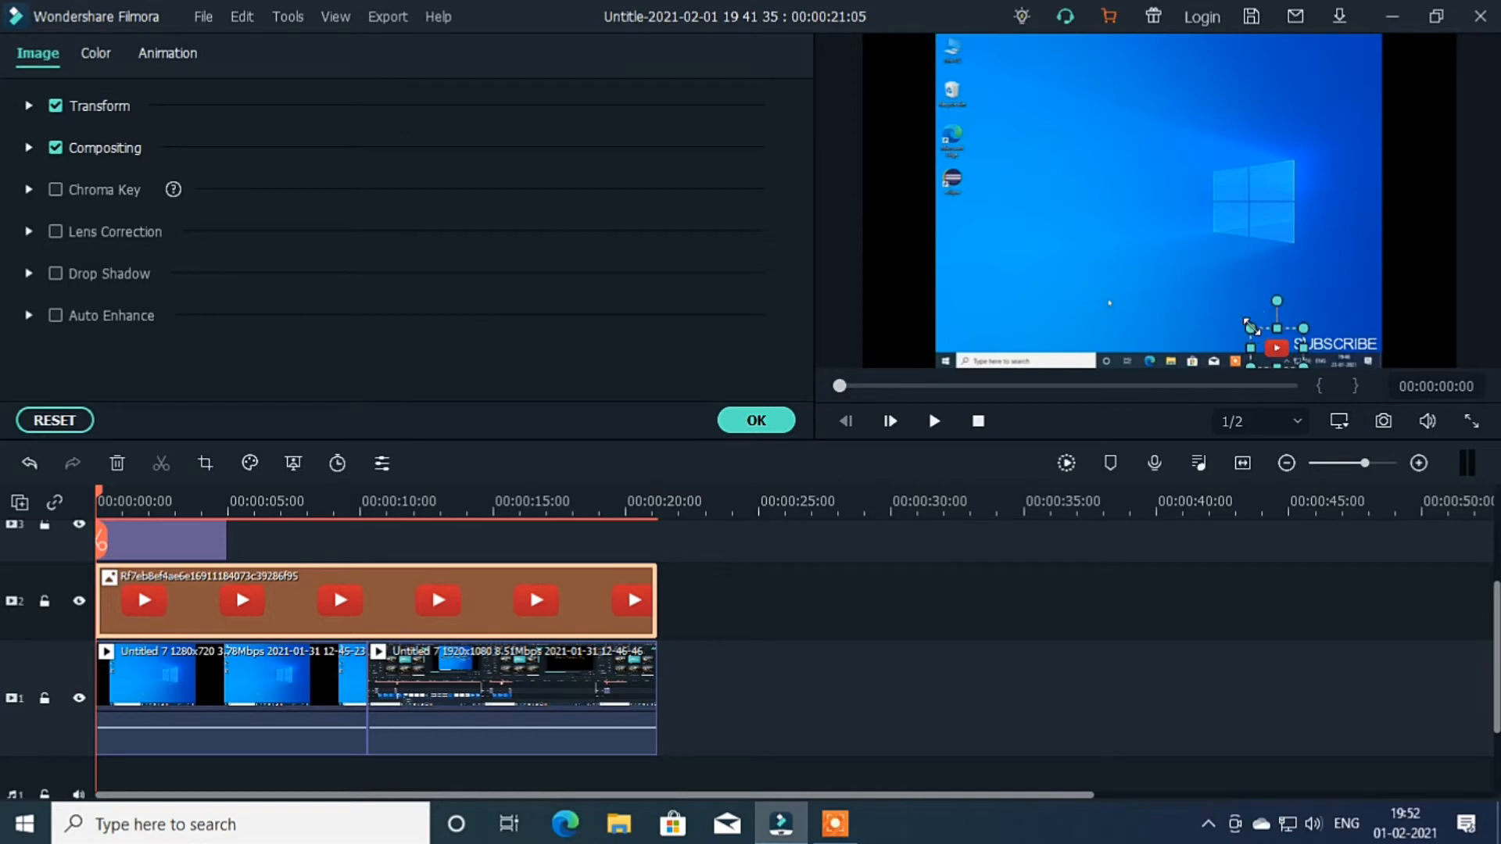
{"action": "left_click_drag", "start_coordinate": [1249, 325], "coordinate": [1244, 323]}
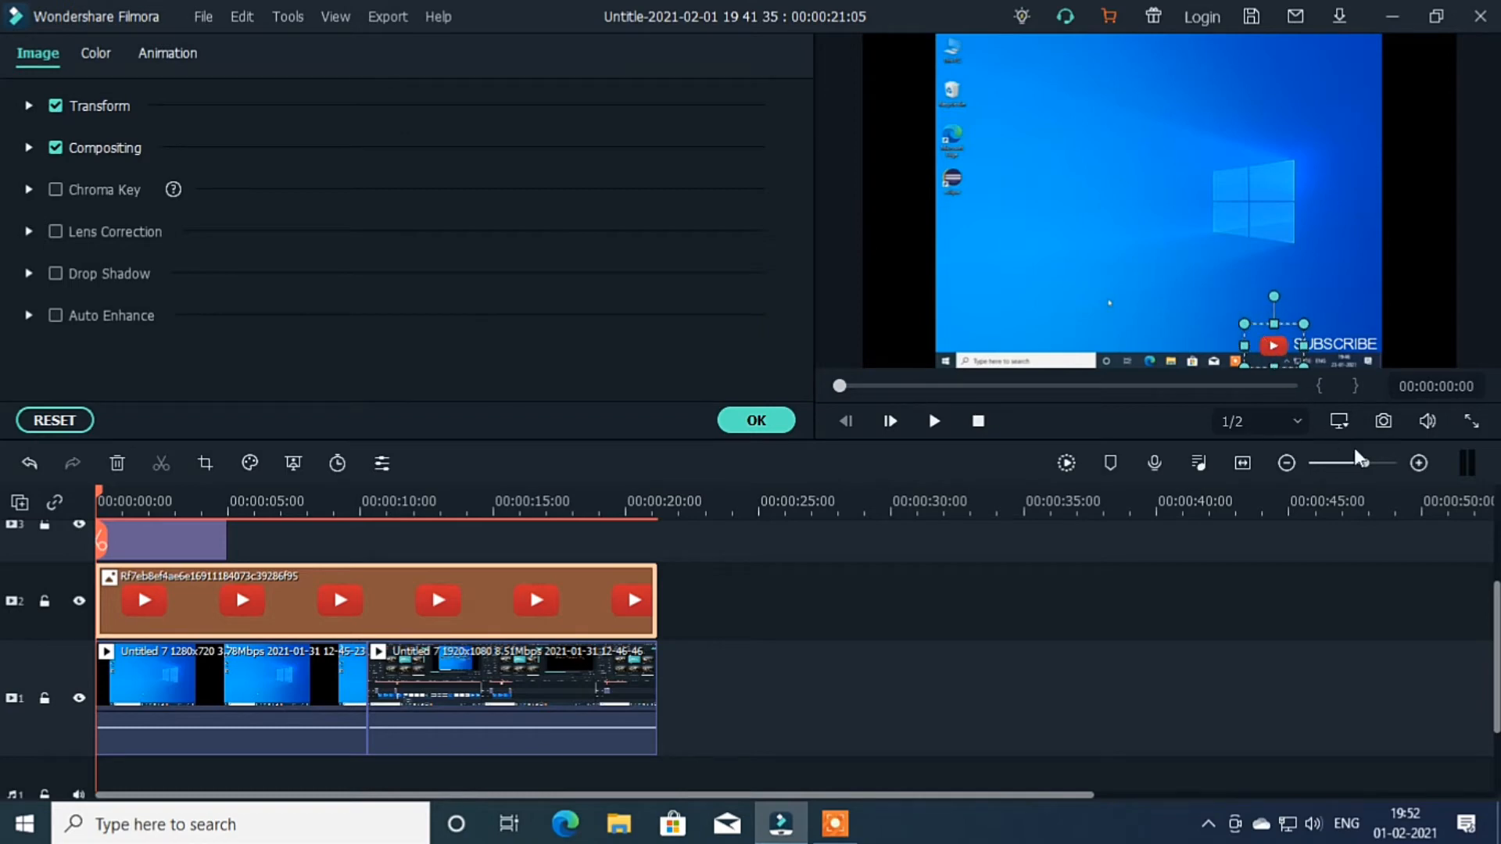
Play the video in full screen to check the logo and title, and replay it from the start.
{"action": "left_click", "coordinate": [1469, 424]}
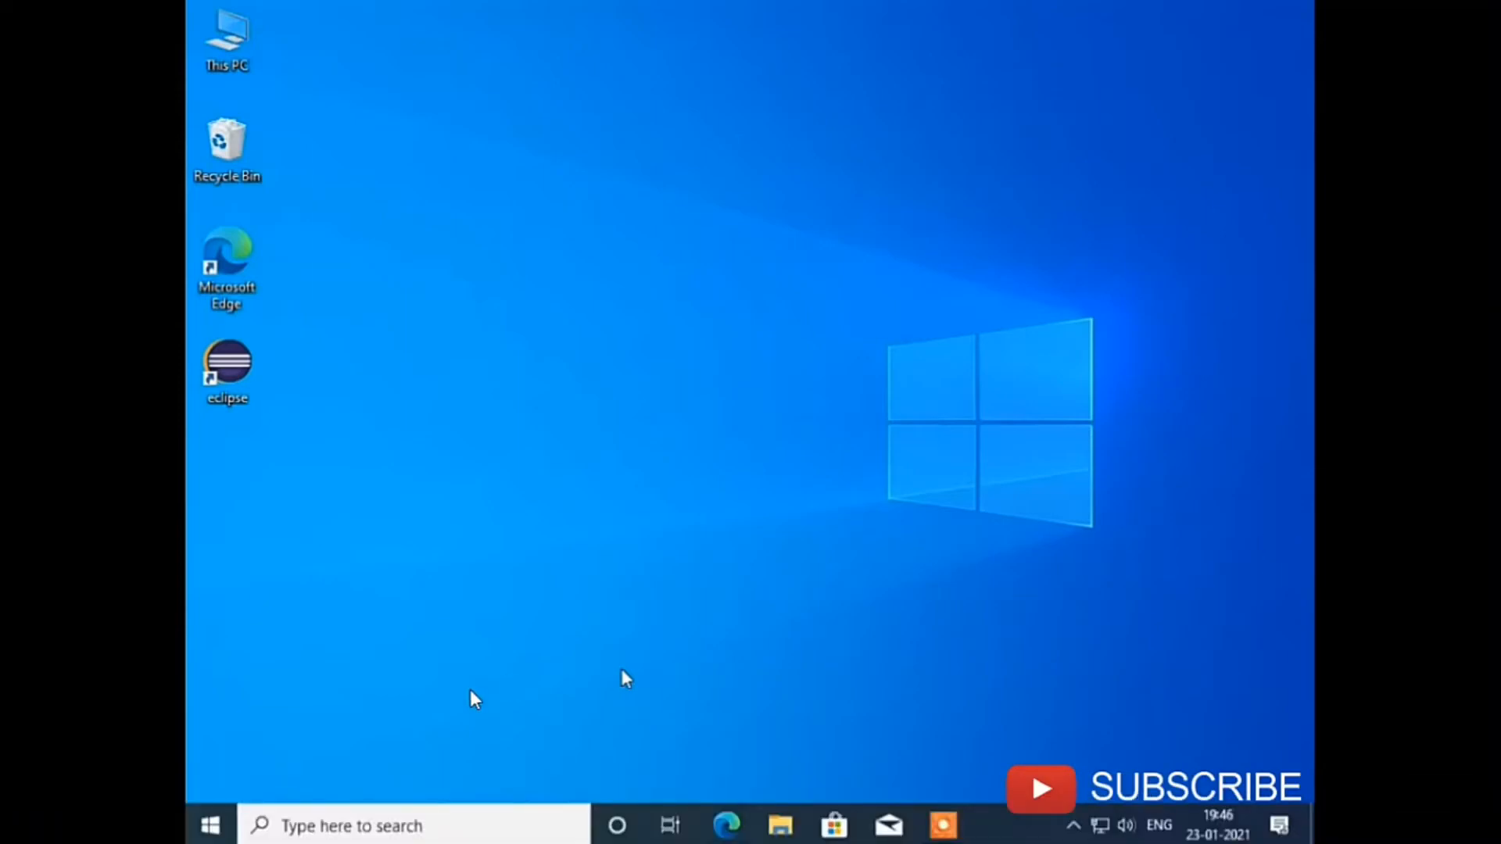
{"action": "mouse_move", "coordinate": [127, 794]}
{"action": "left_click", "coordinate": [116, 828]}
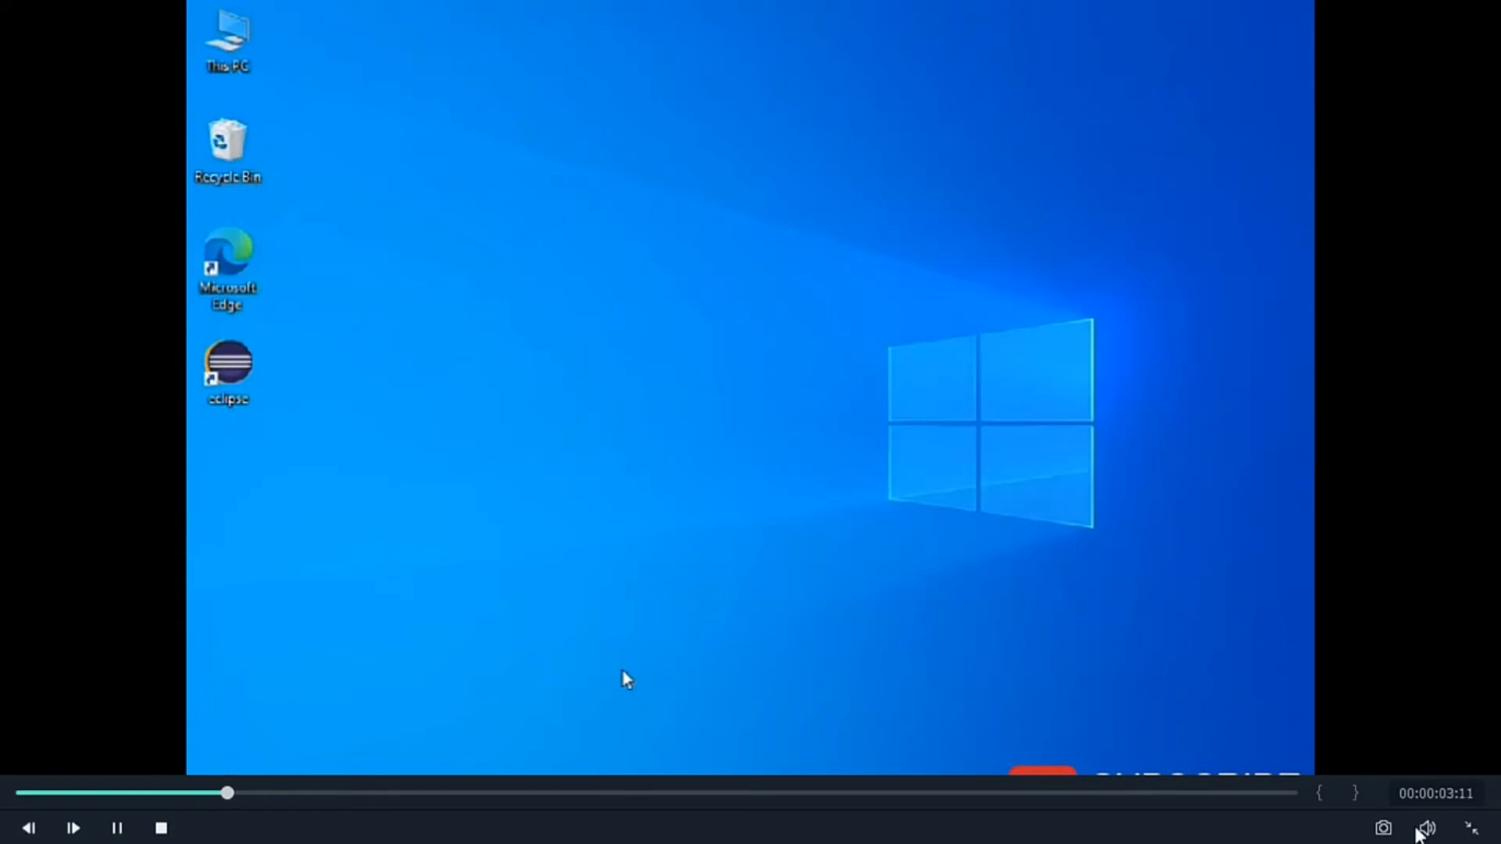
{"action": "left_click", "coordinate": [1471, 829]}
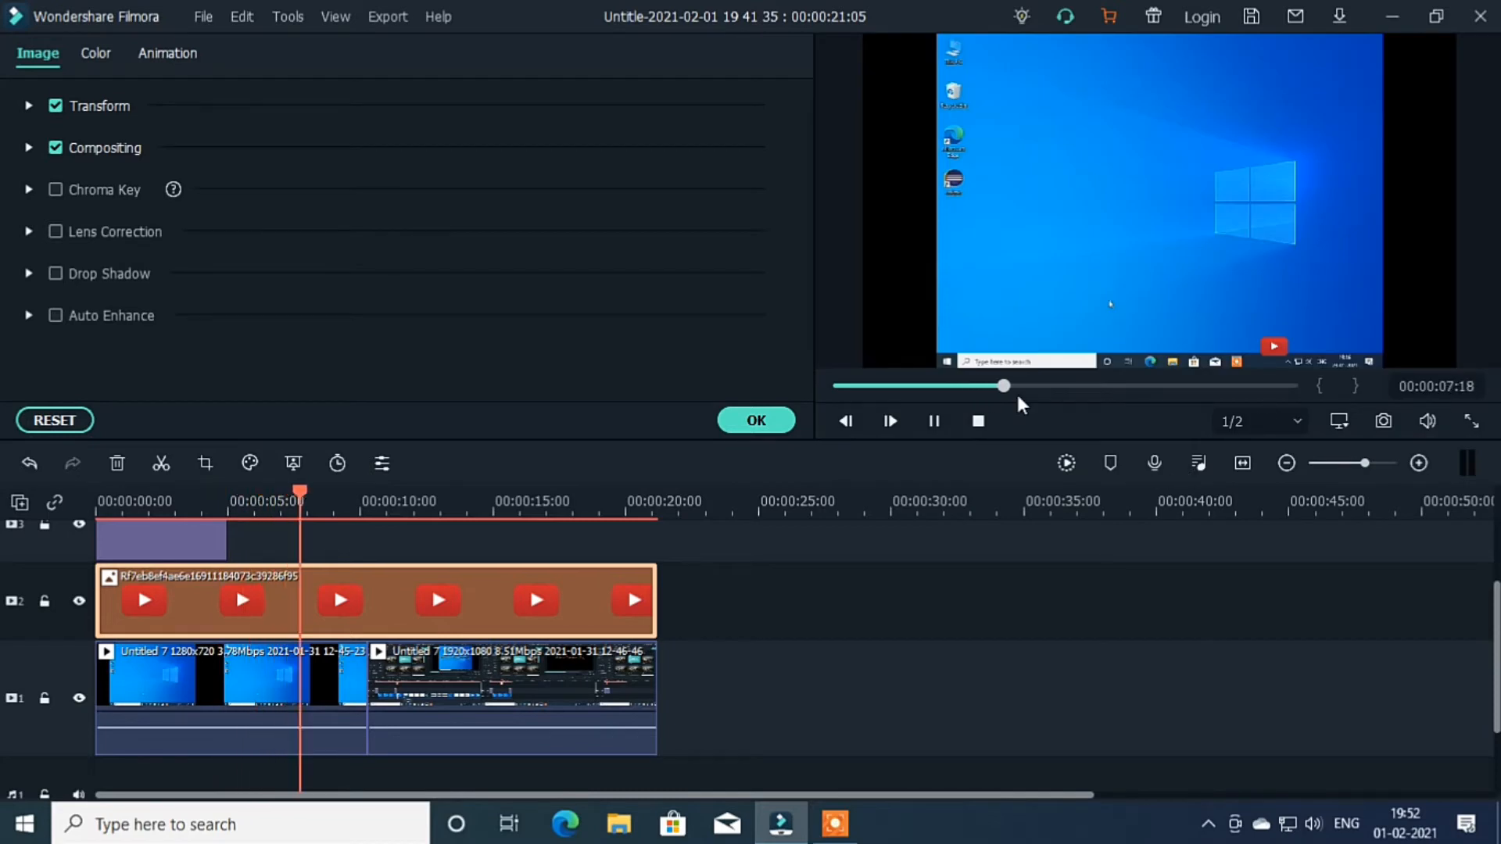
{"action": "left_click_drag", "start_coordinate": [1012, 386], "coordinate": [794, 388]}
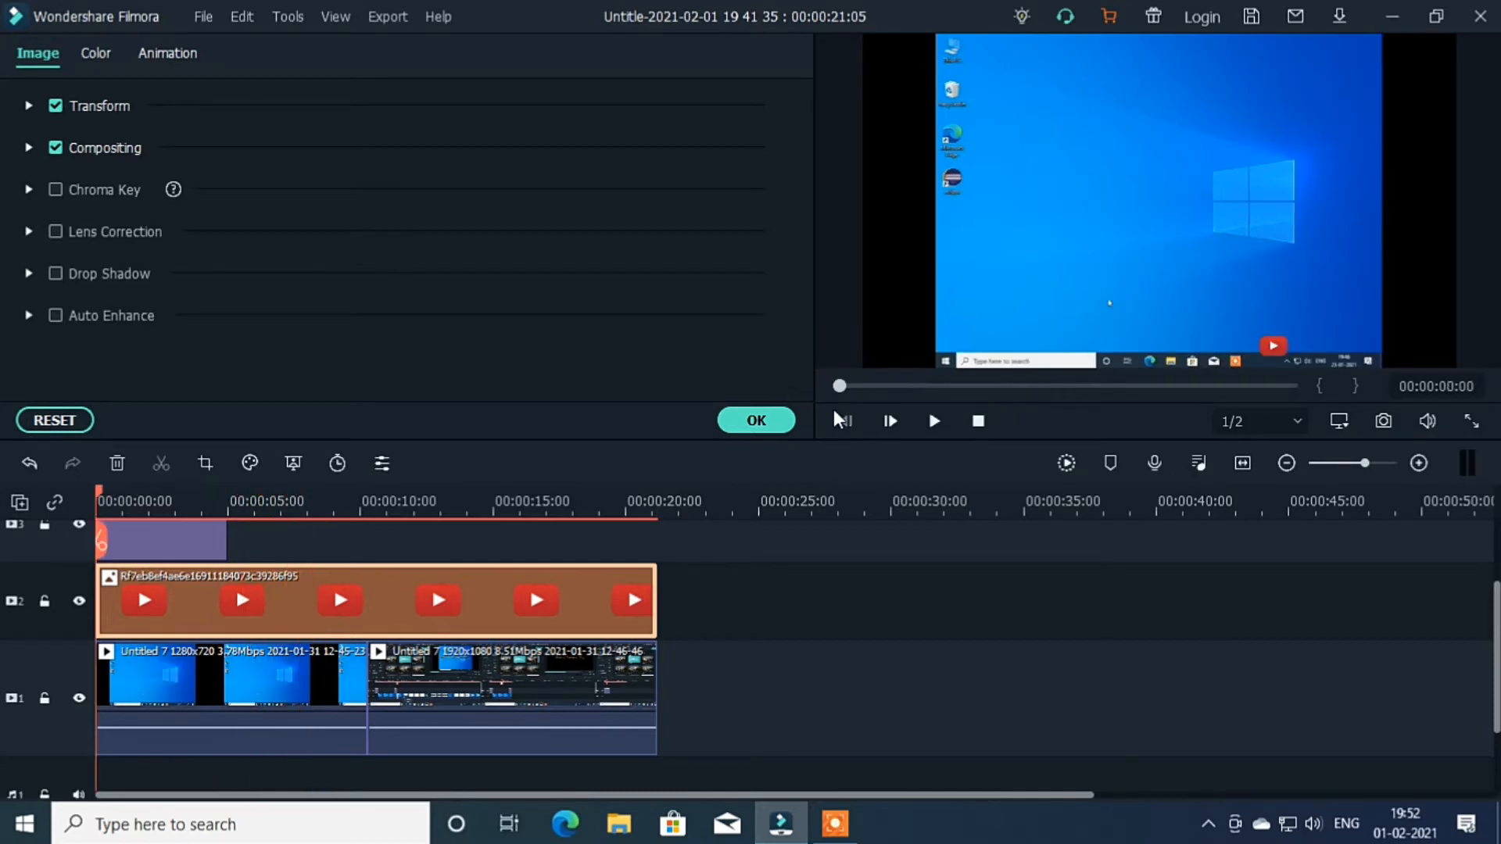
{"action": "key", "text": "space"}
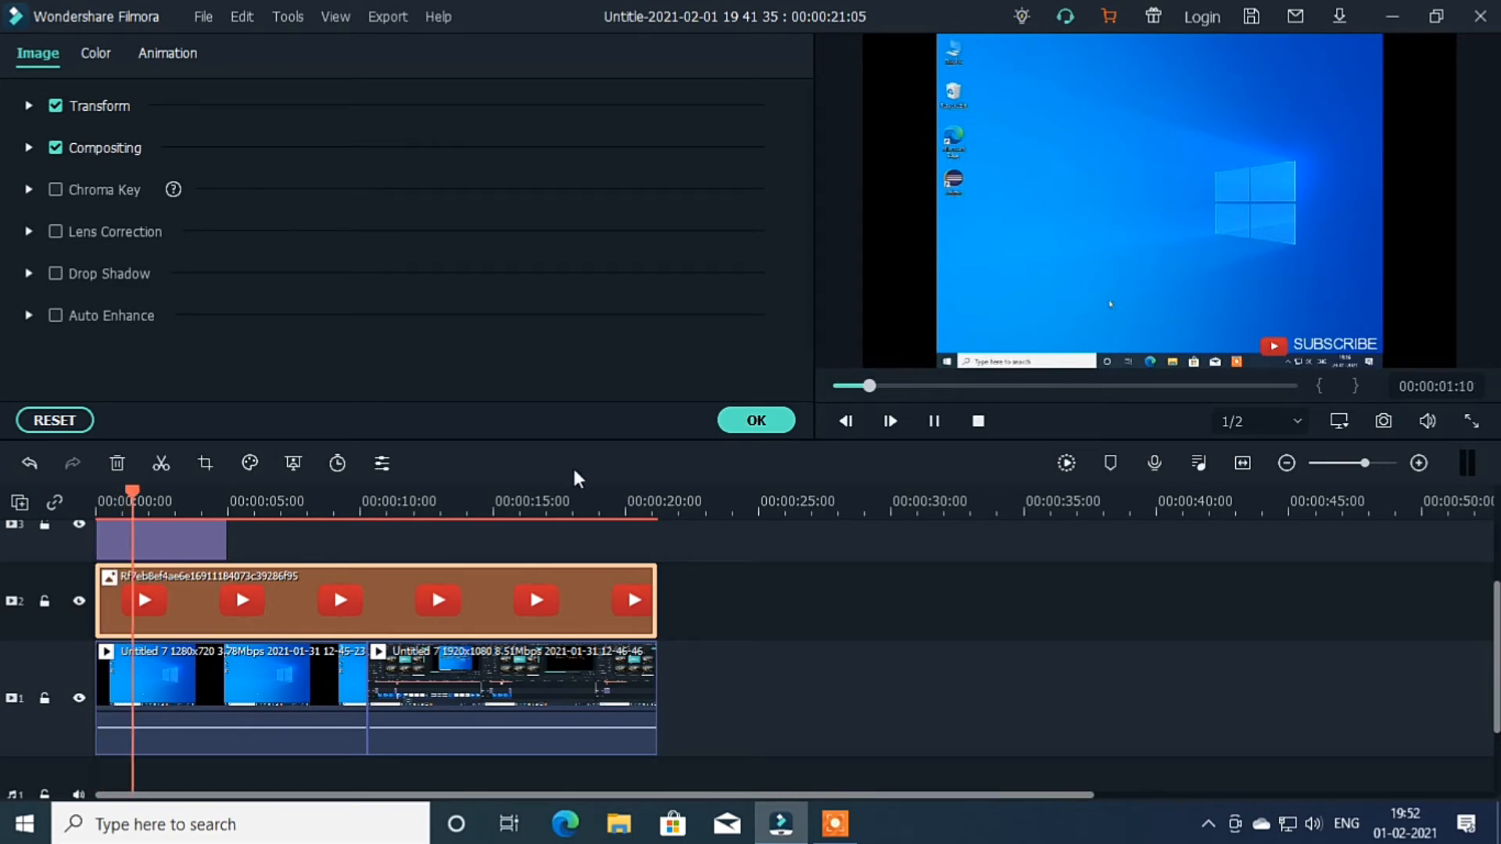
Extend the SUBSCRIBE title on track 3 to the end of the second video and review the result in playback.
{"action": "double_click", "coordinate": [191, 539]}
{"action": "left_click_drag", "start_coordinate": [225, 532], "coordinate": [657, 535]}
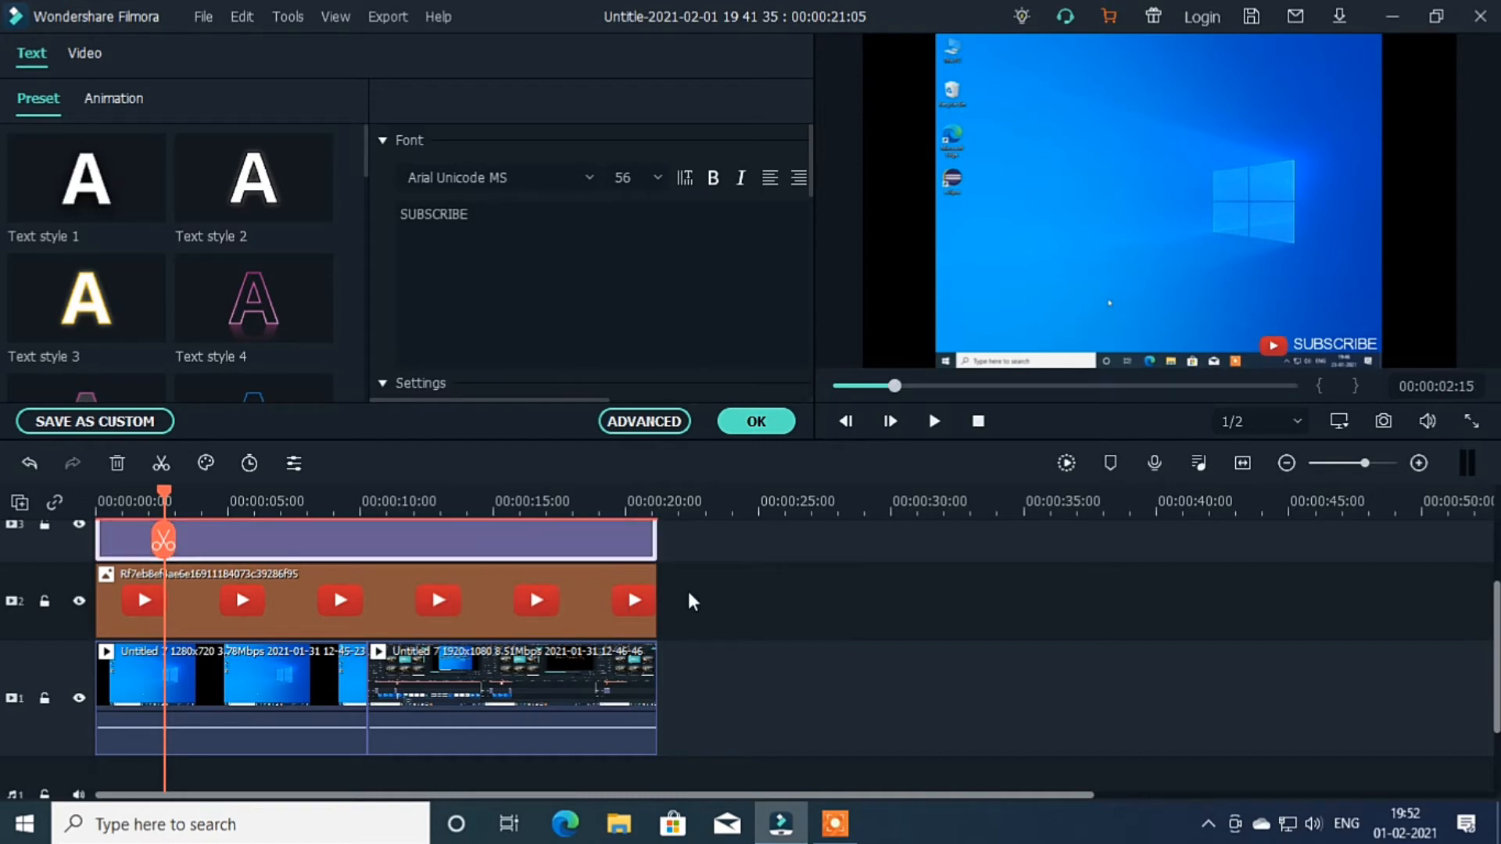
{"action": "left_click", "coordinate": [934, 421]}
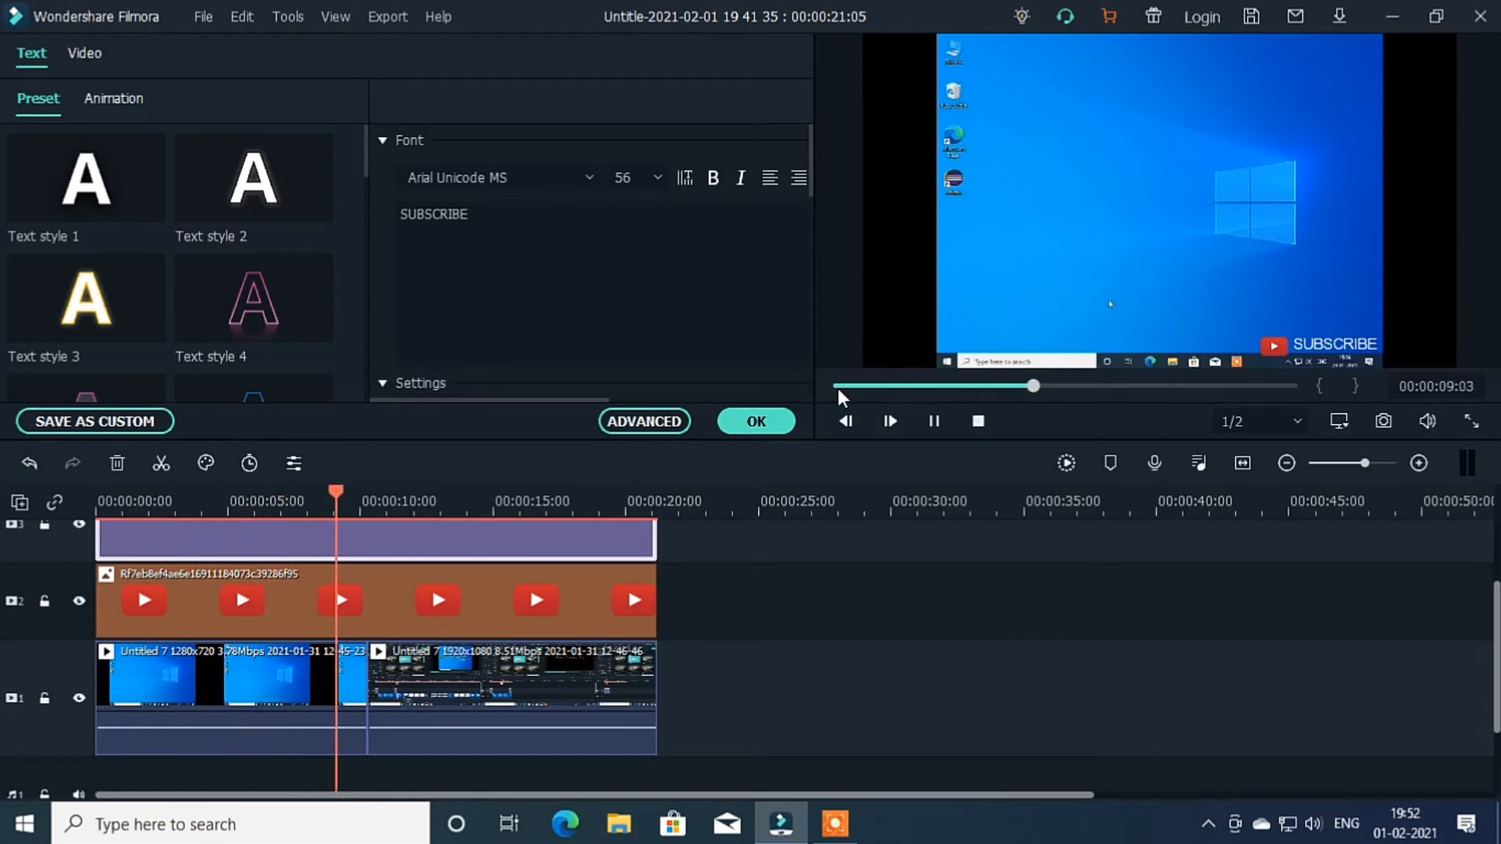
{"action": "left_click_drag", "start_coordinate": [860, 386], "coordinate": [832, 385]}
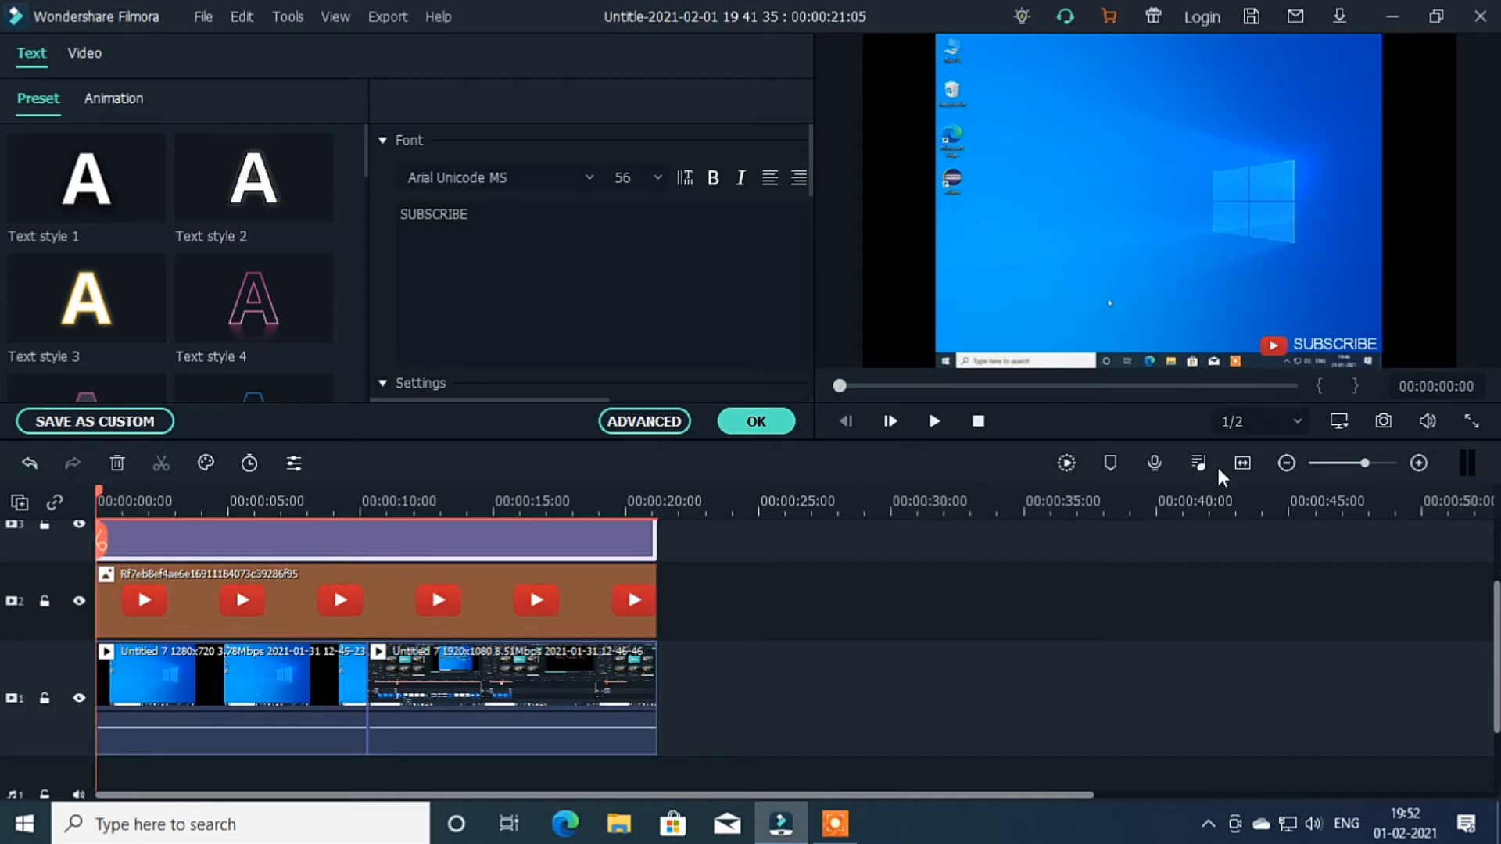
{"action": "left_click", "coordinate": [1470, 423]}
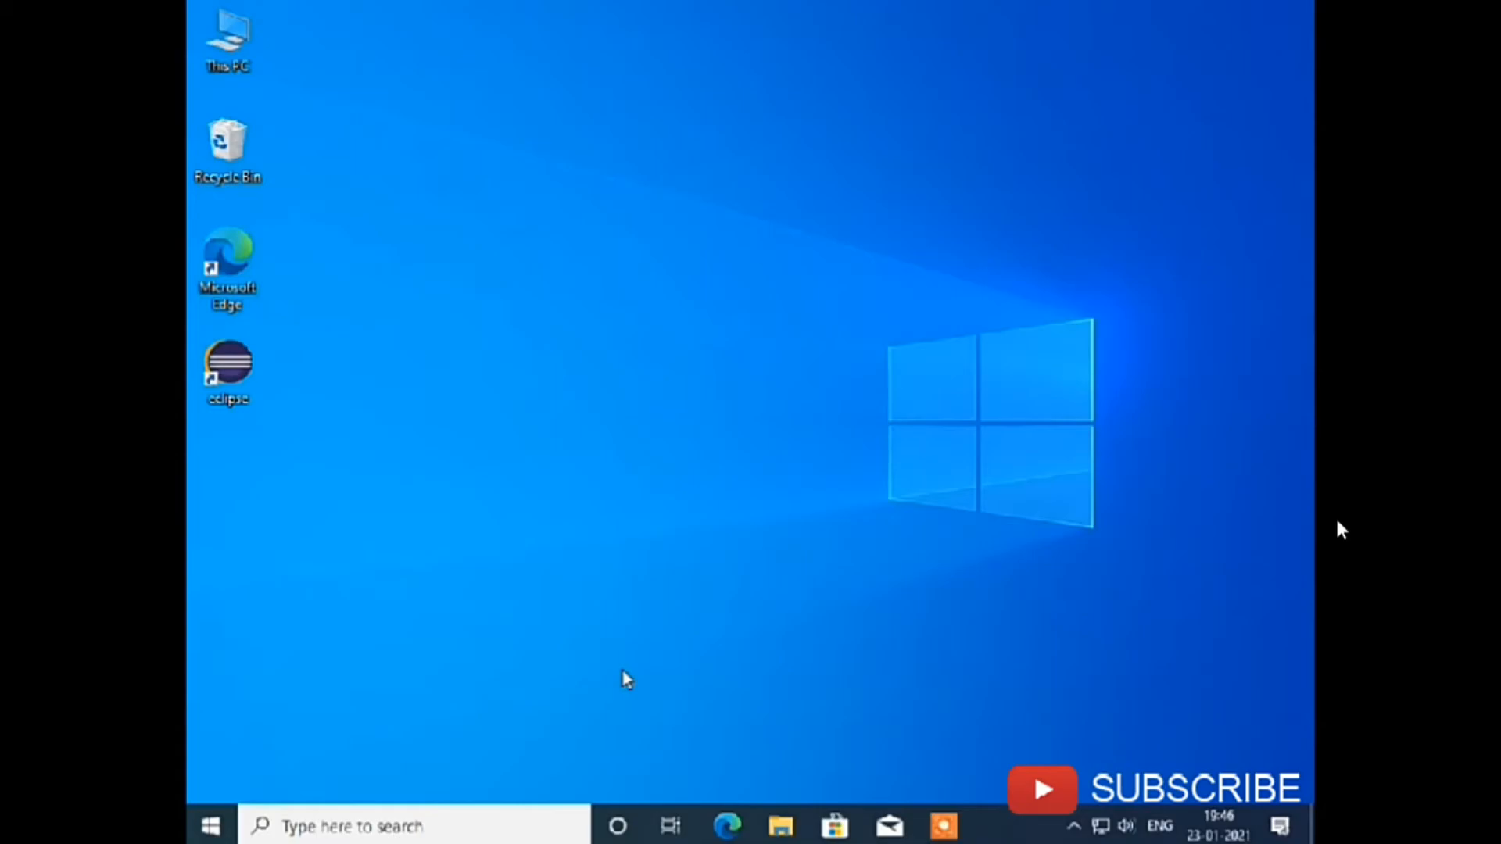
{"action": "key", "text": "Escape"}
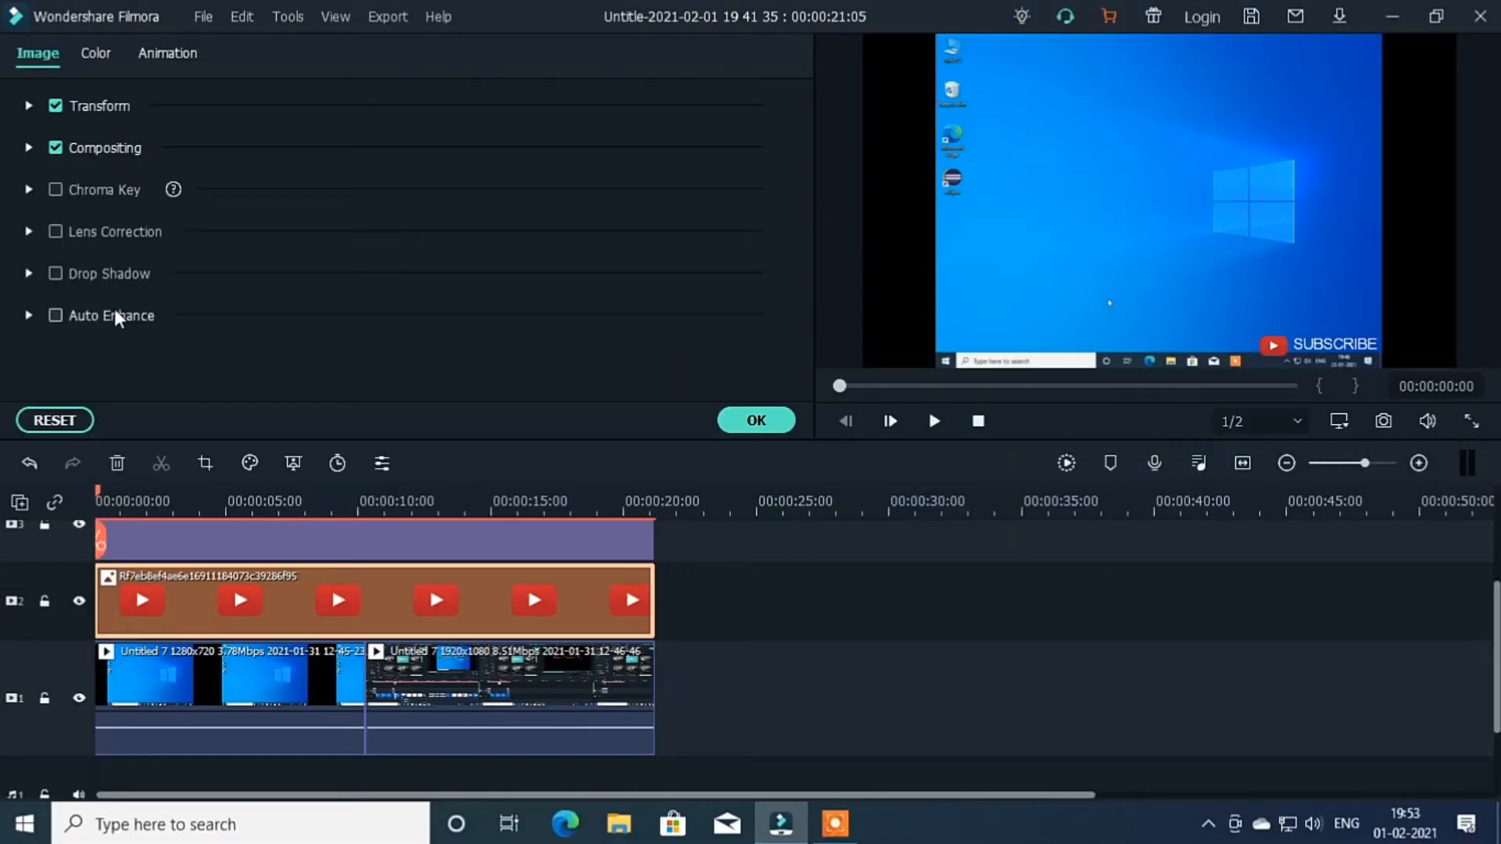
Lower the play-button logo's opacity to about 50.64% and play back the video to check it.
{"action": "left_click", "coordinate": [28, 148]}
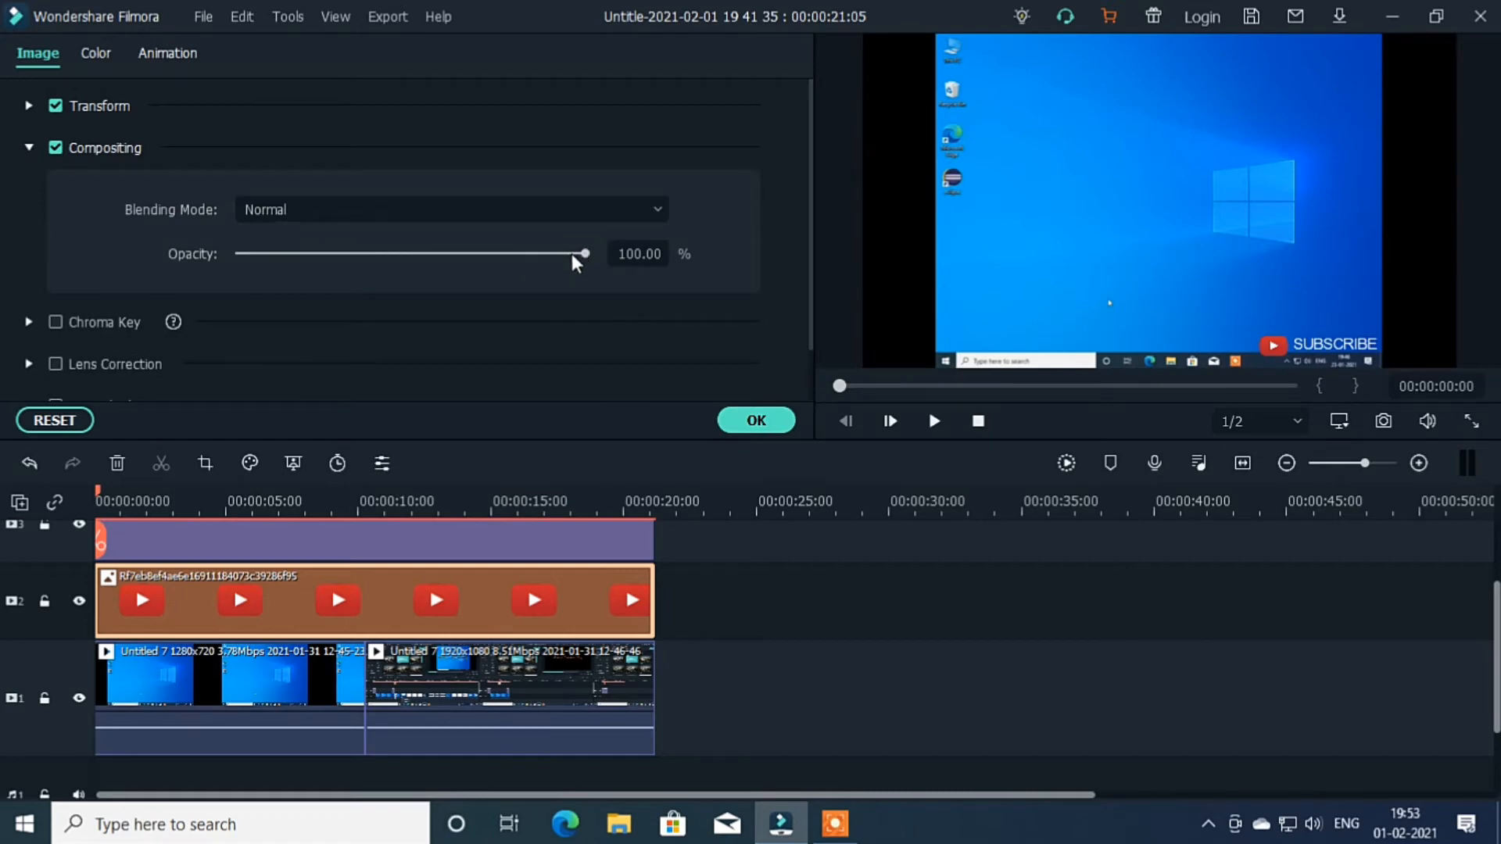
{"action": "left_click_drag", "start_coordinate": [583, 255], "coordinate": [370, 259]}
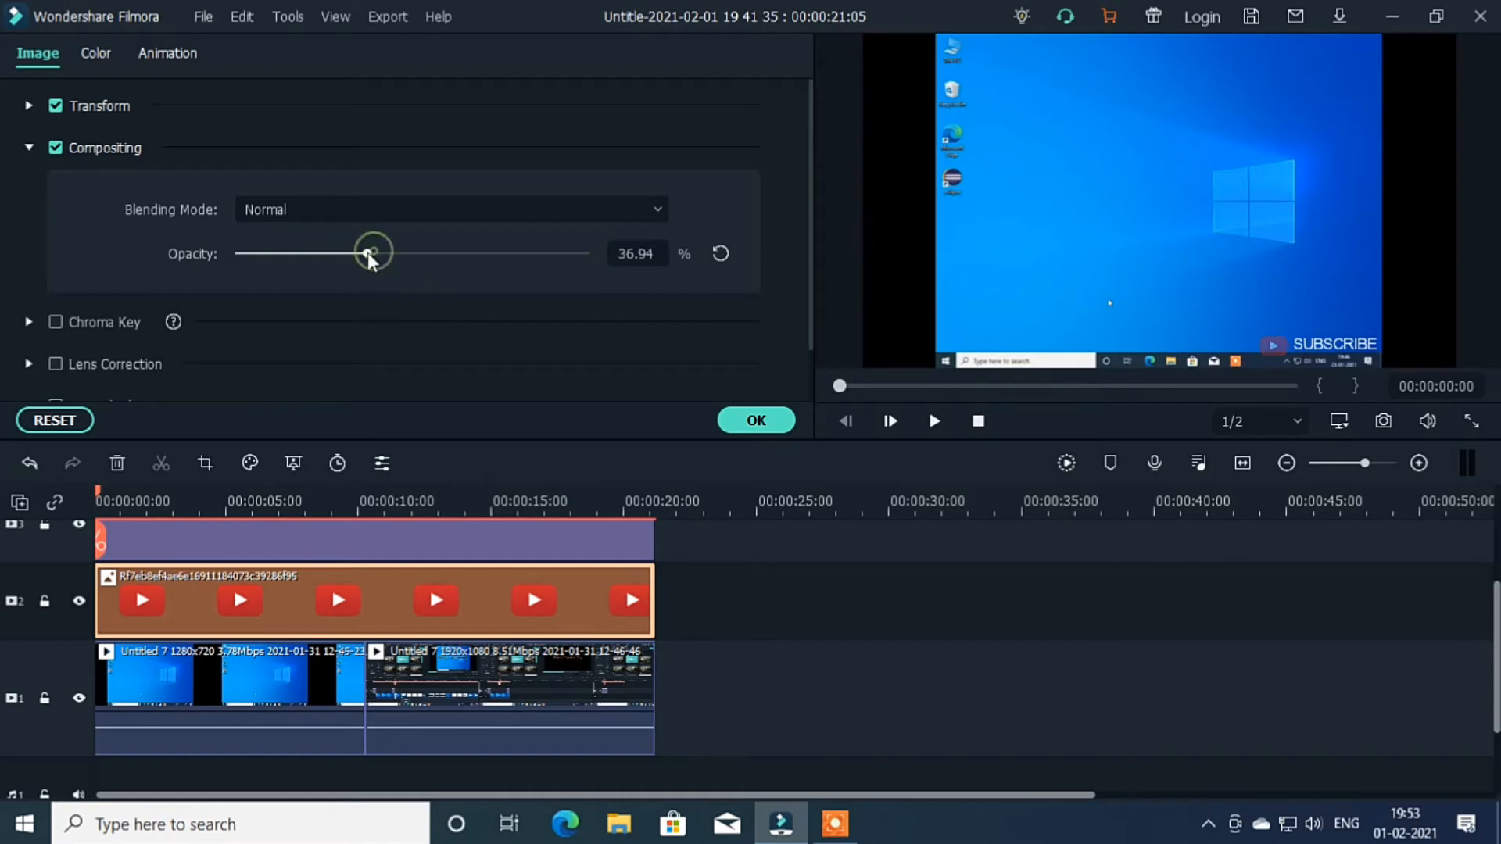
{"action": "left_click", "coordinate": [935, 422]}
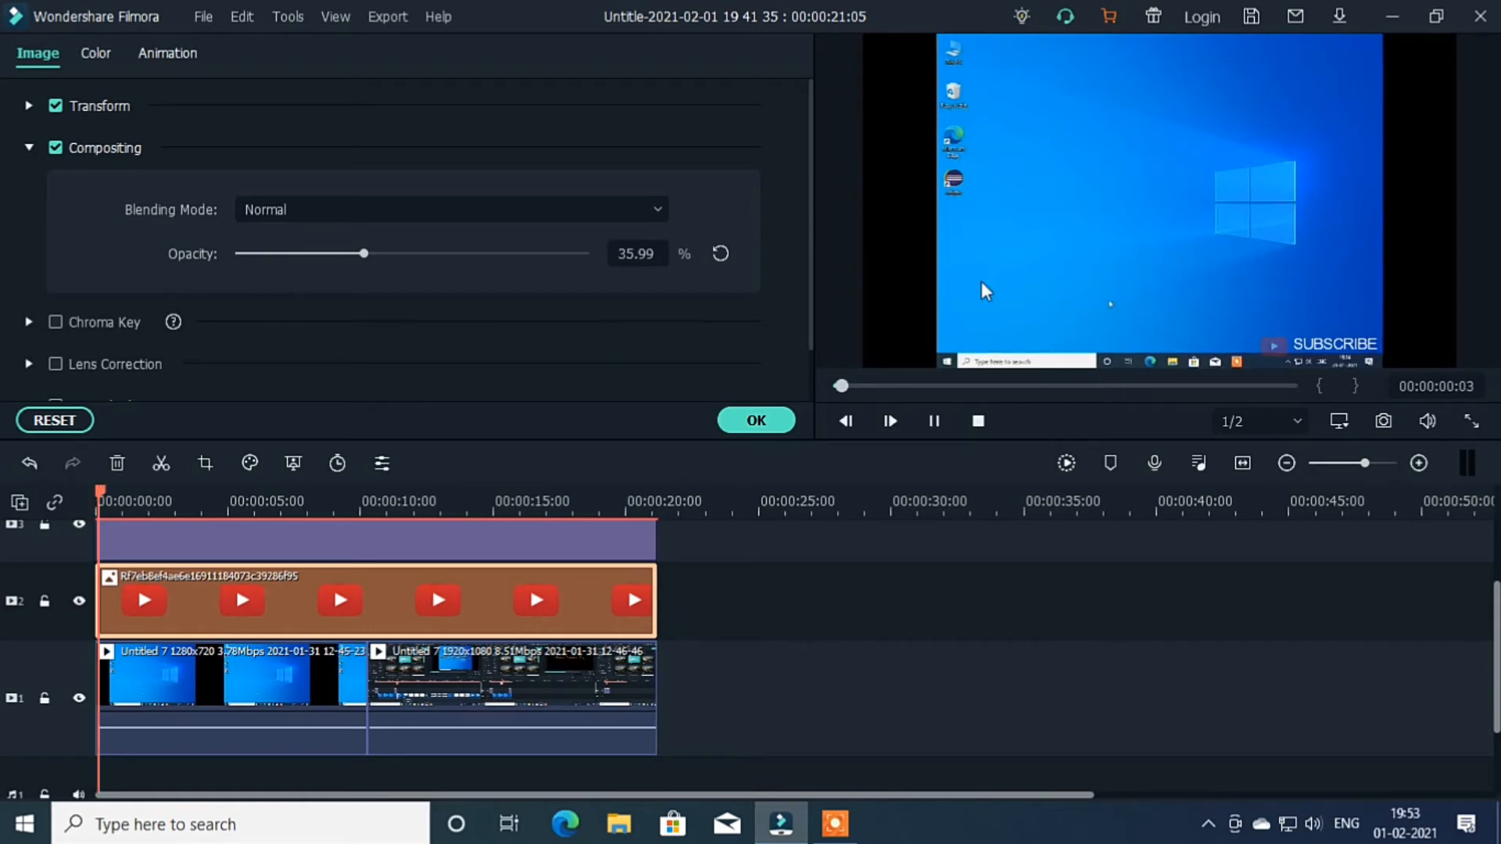
{"action": "left_click", "coordinate": [935, 420]}
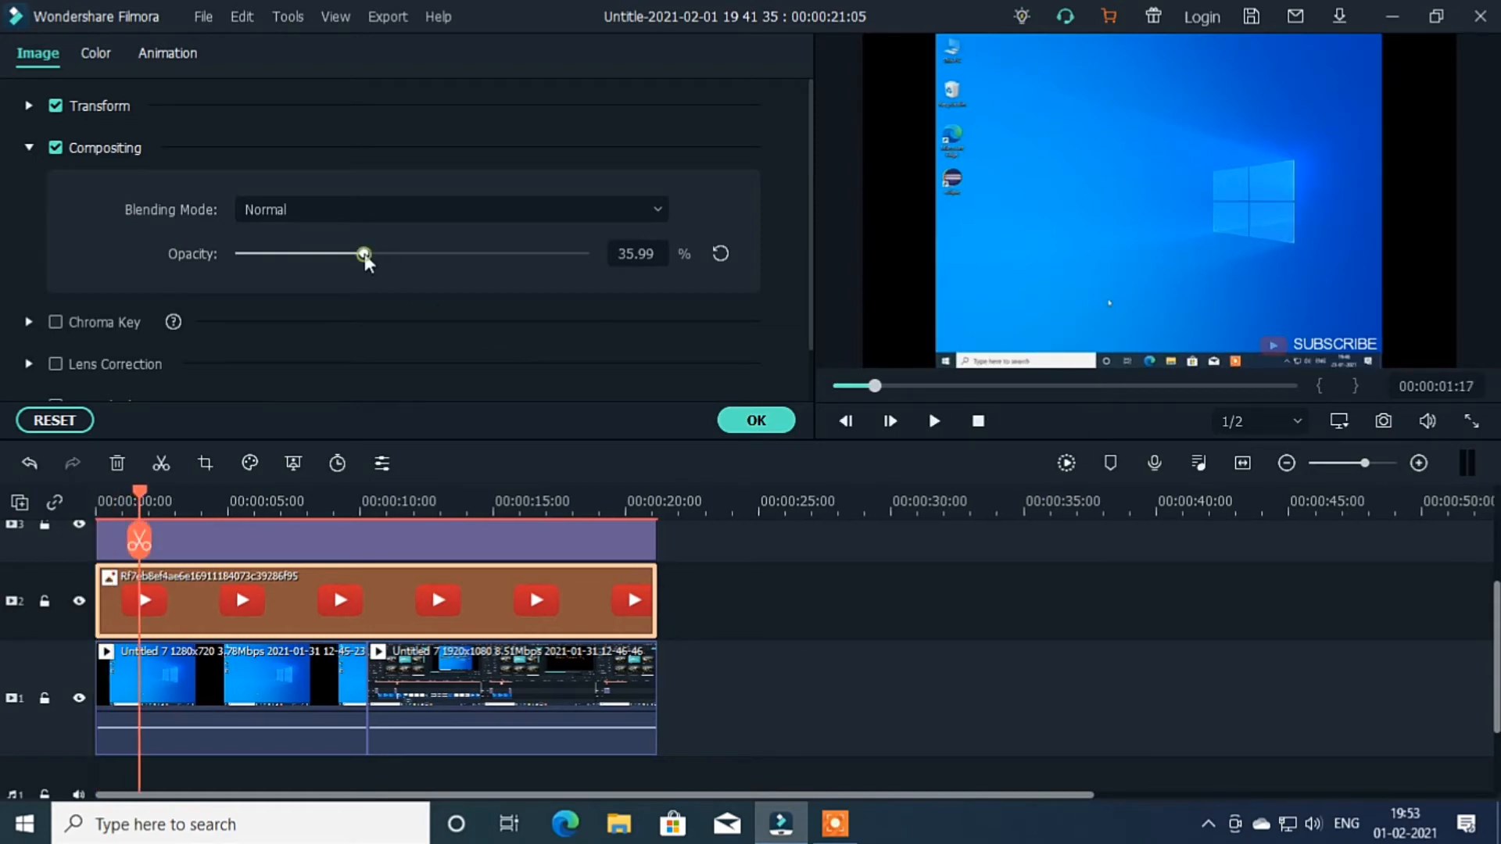
{"action": "left_click_drag", "start_coordinate": [369, 255], "coordinate": [415, 263]}
{"action": "left_click", "coordinate": [934, 421]}
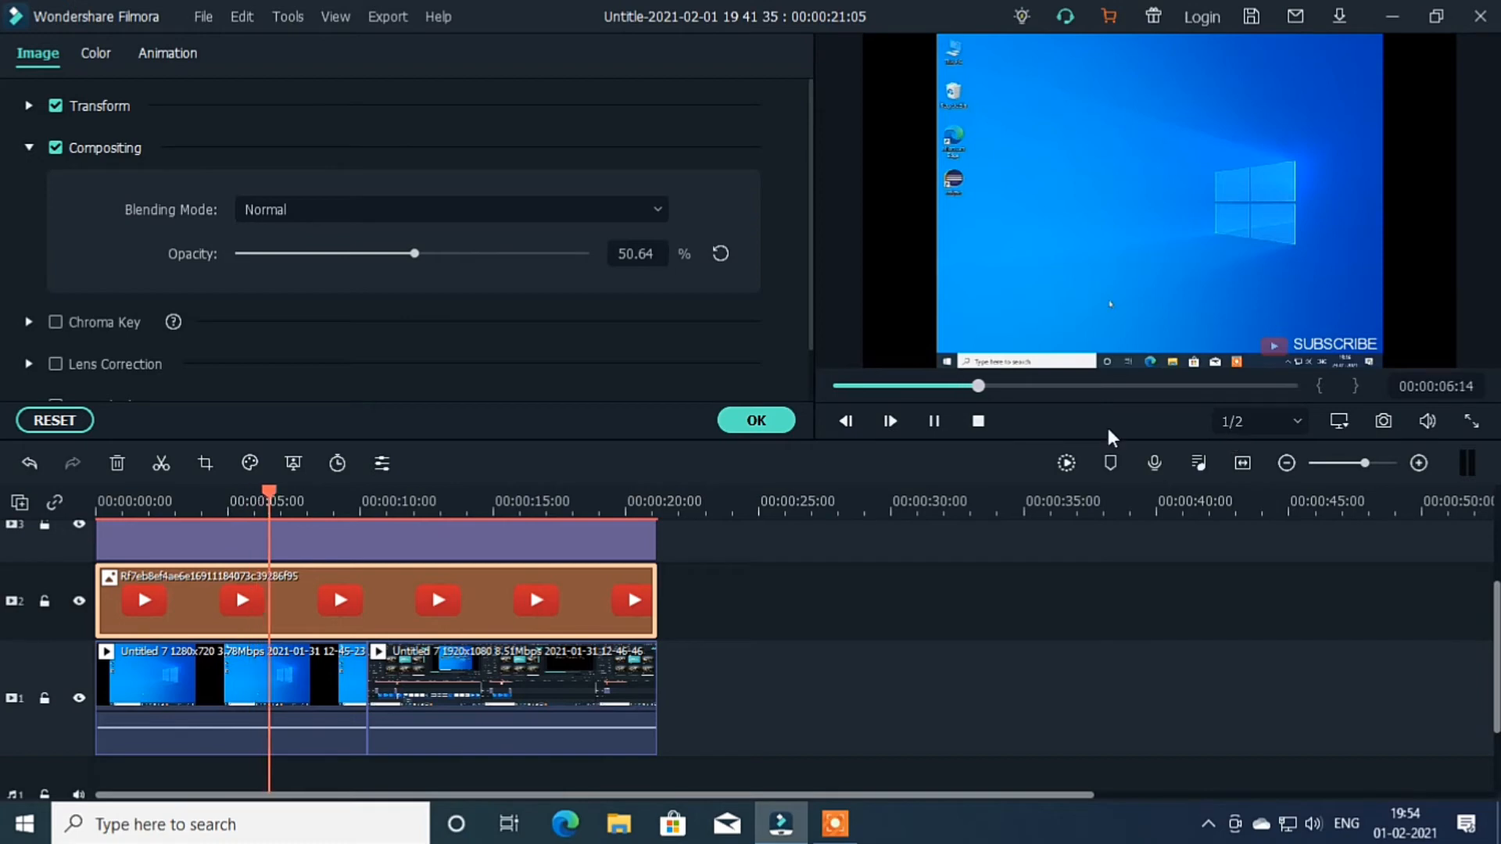
{"action": "left_click", "coordinate": [942, 427]}
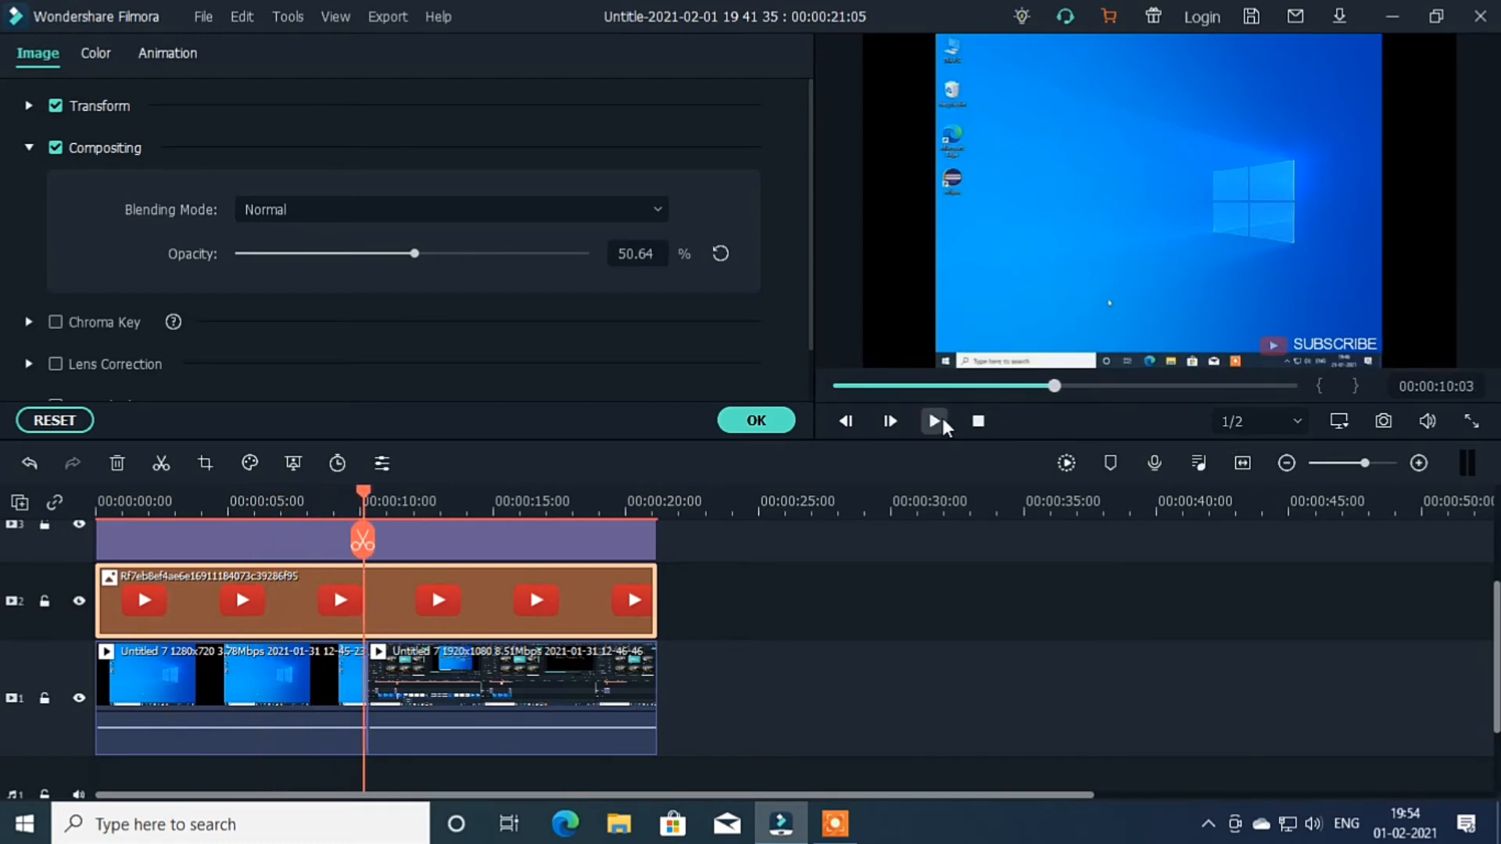
Lower the opacity of the SUBSCRIBE title on track 3 to about 50.96% and apply it.
{"action": "left_click", "coordinate": [430, 537]}
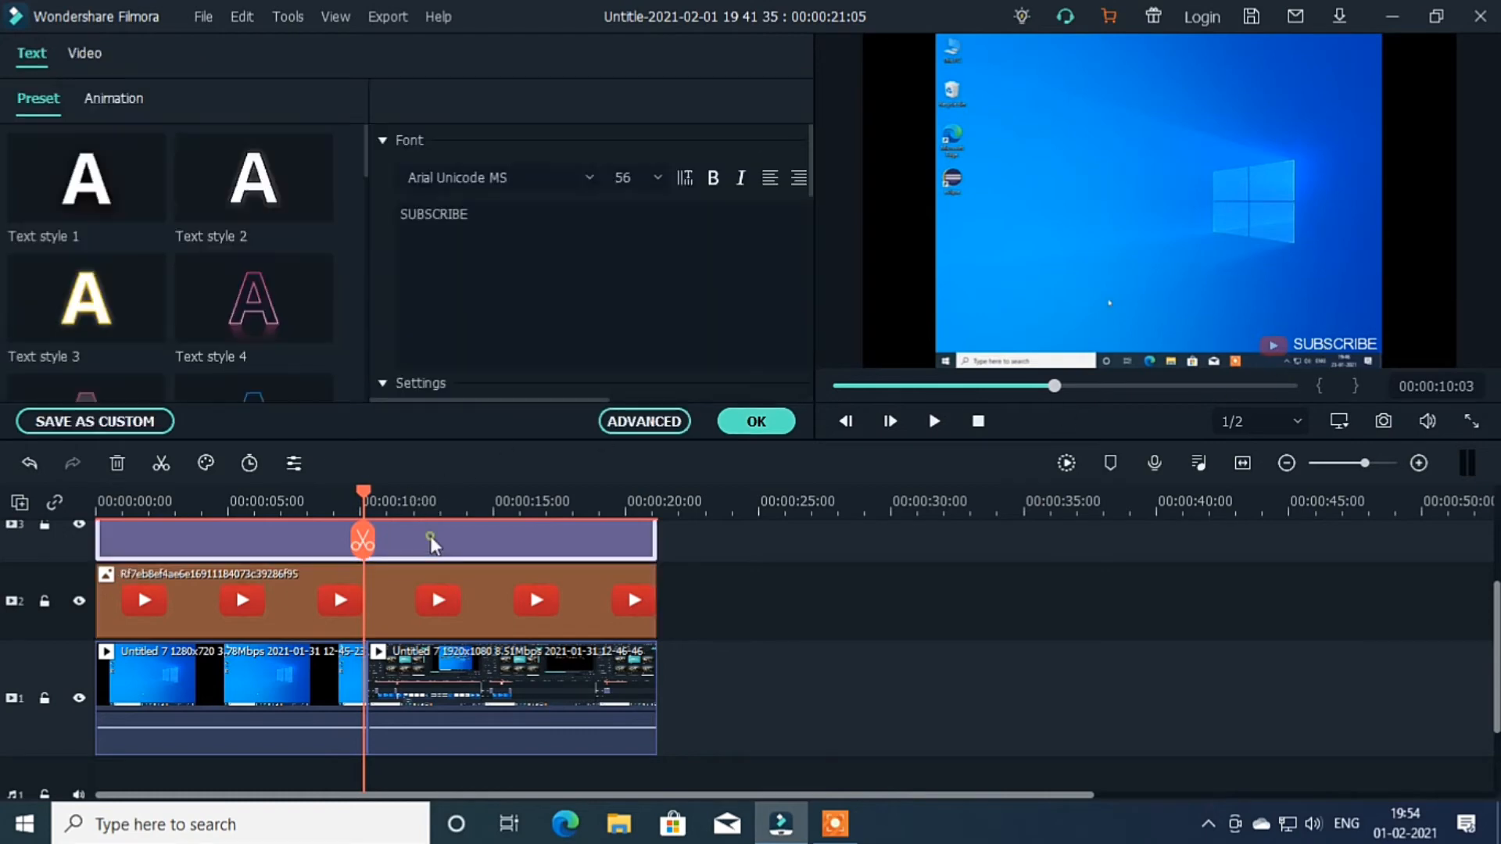
{"action": "left_click", "coordinate": [82, 61]}
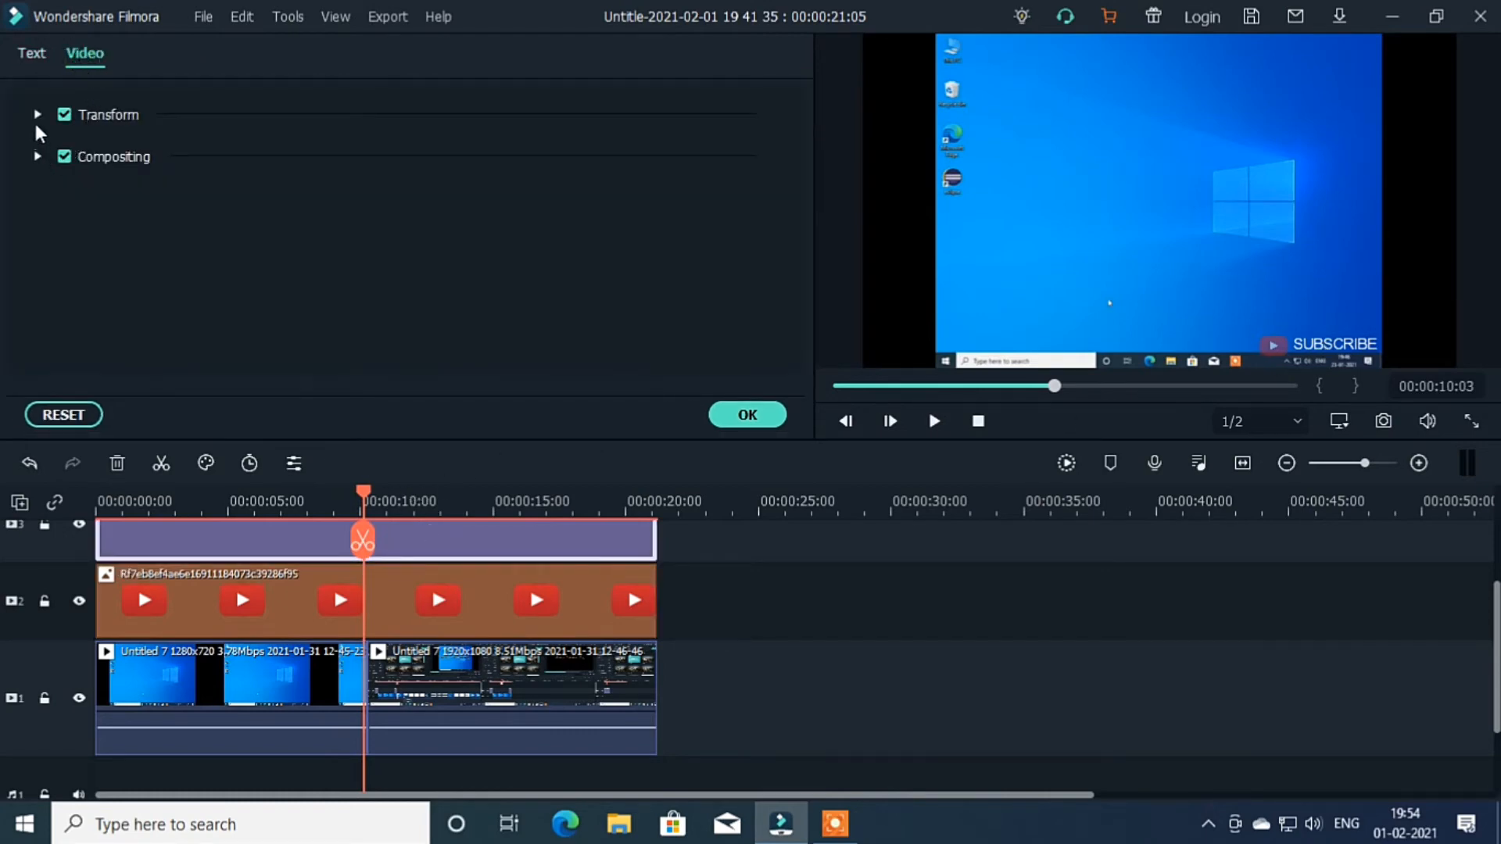
{"action": "left_click", "coordinate": [36, 158]}
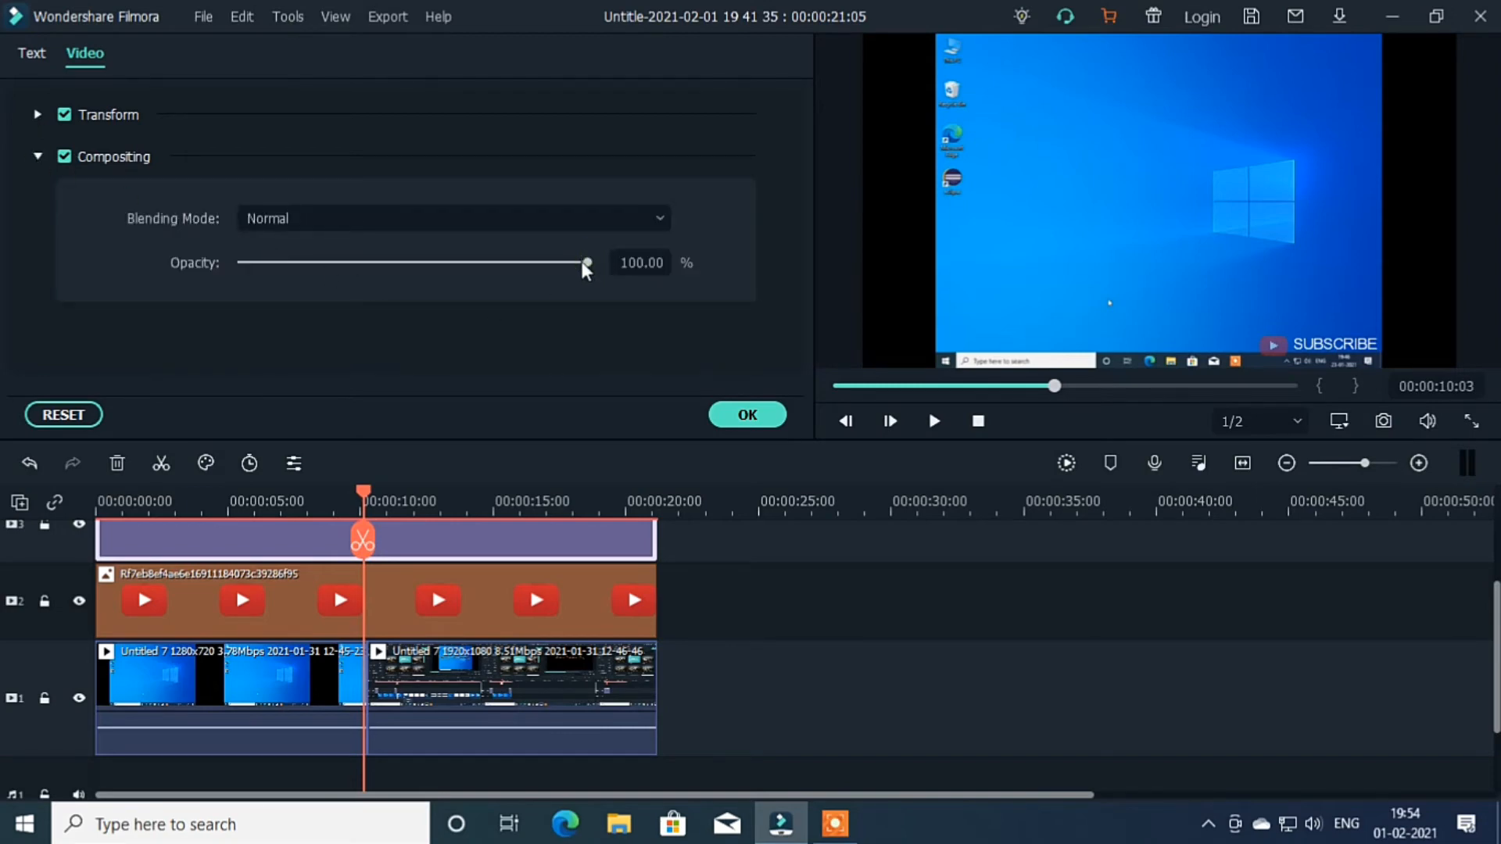
{"action": "left_click_drag", "start_coordinate": [580, 261], "coordinate": [418, 316]}
{"action": "left_click", "coordinate": [734, 414]}
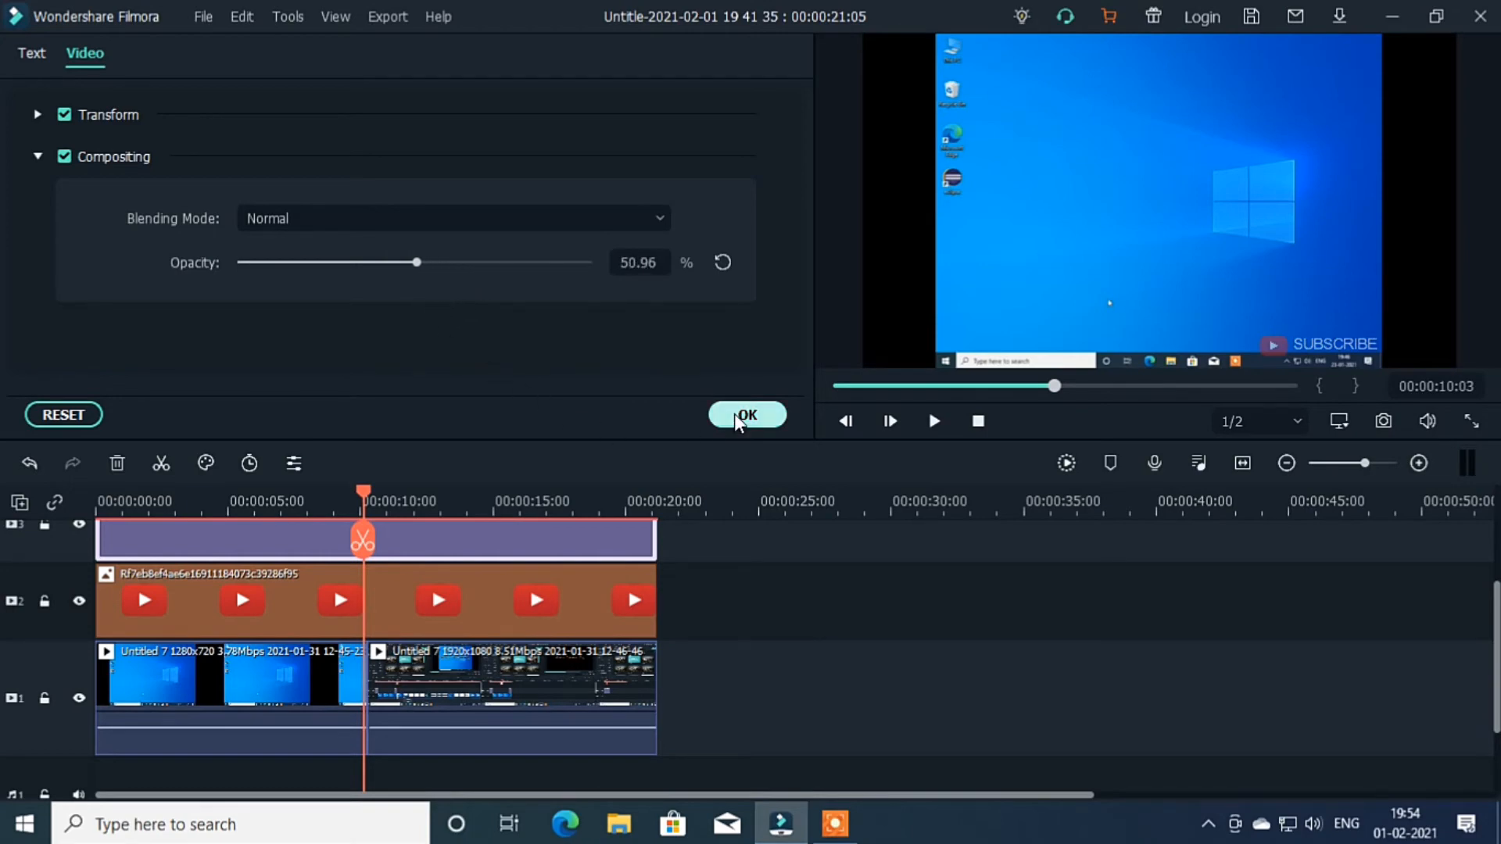
Review the semi-transparent logo and title in full-screen playback across both videos, and replay the timeline from the start.
{"action": "left_click", "coordinate": [935, 423]}
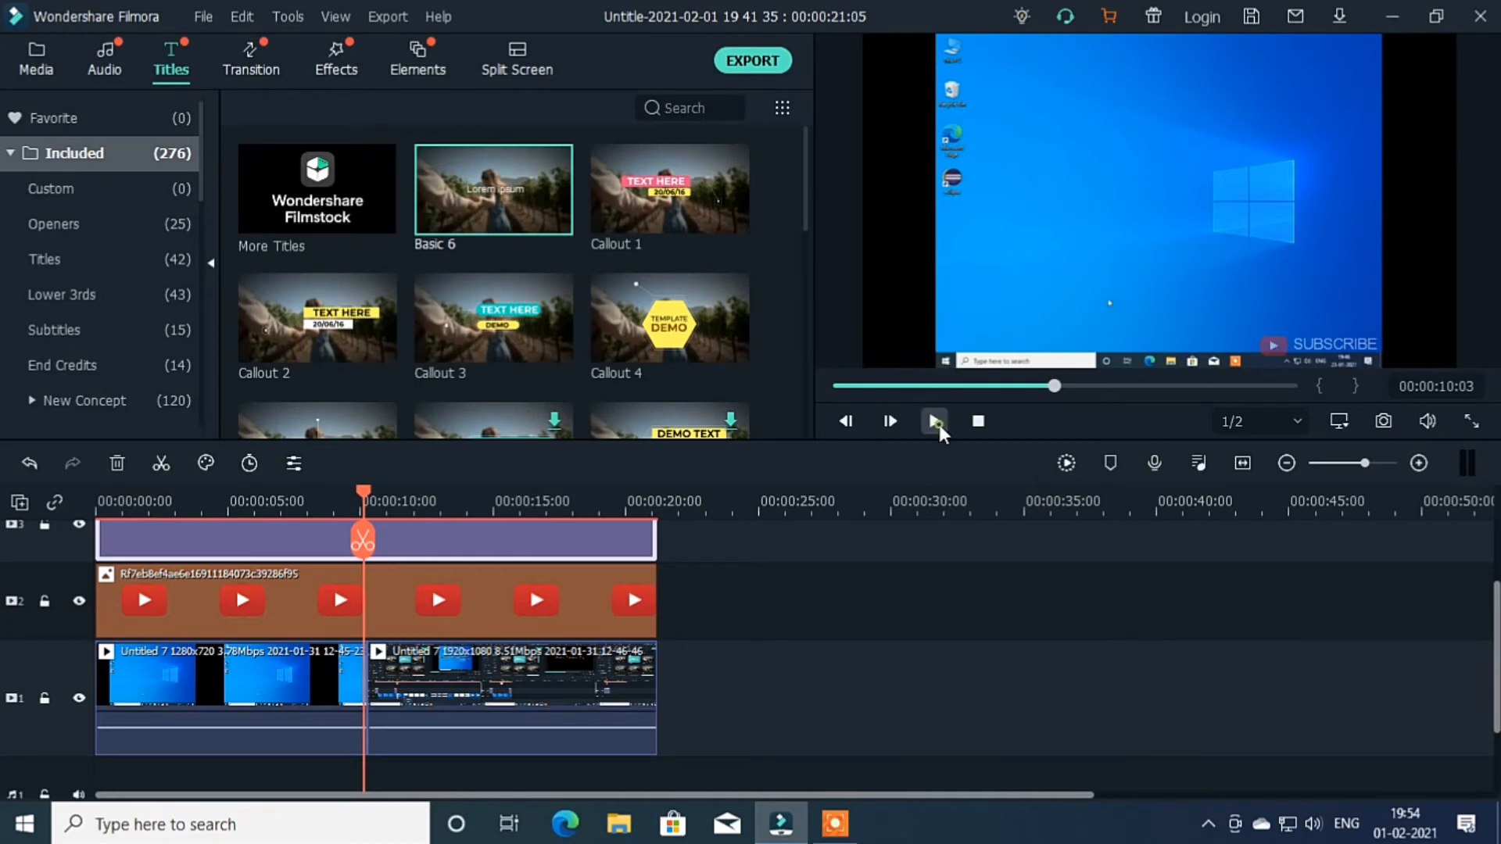
{"action": "left_click_drag", "start_coordinate": [1056, 385], "coordinate": [790, 385]}
{"action": "left_click", "coordinate": [1471, 419]}
{"action": "left_click", "coordinate": [1470, 421]}
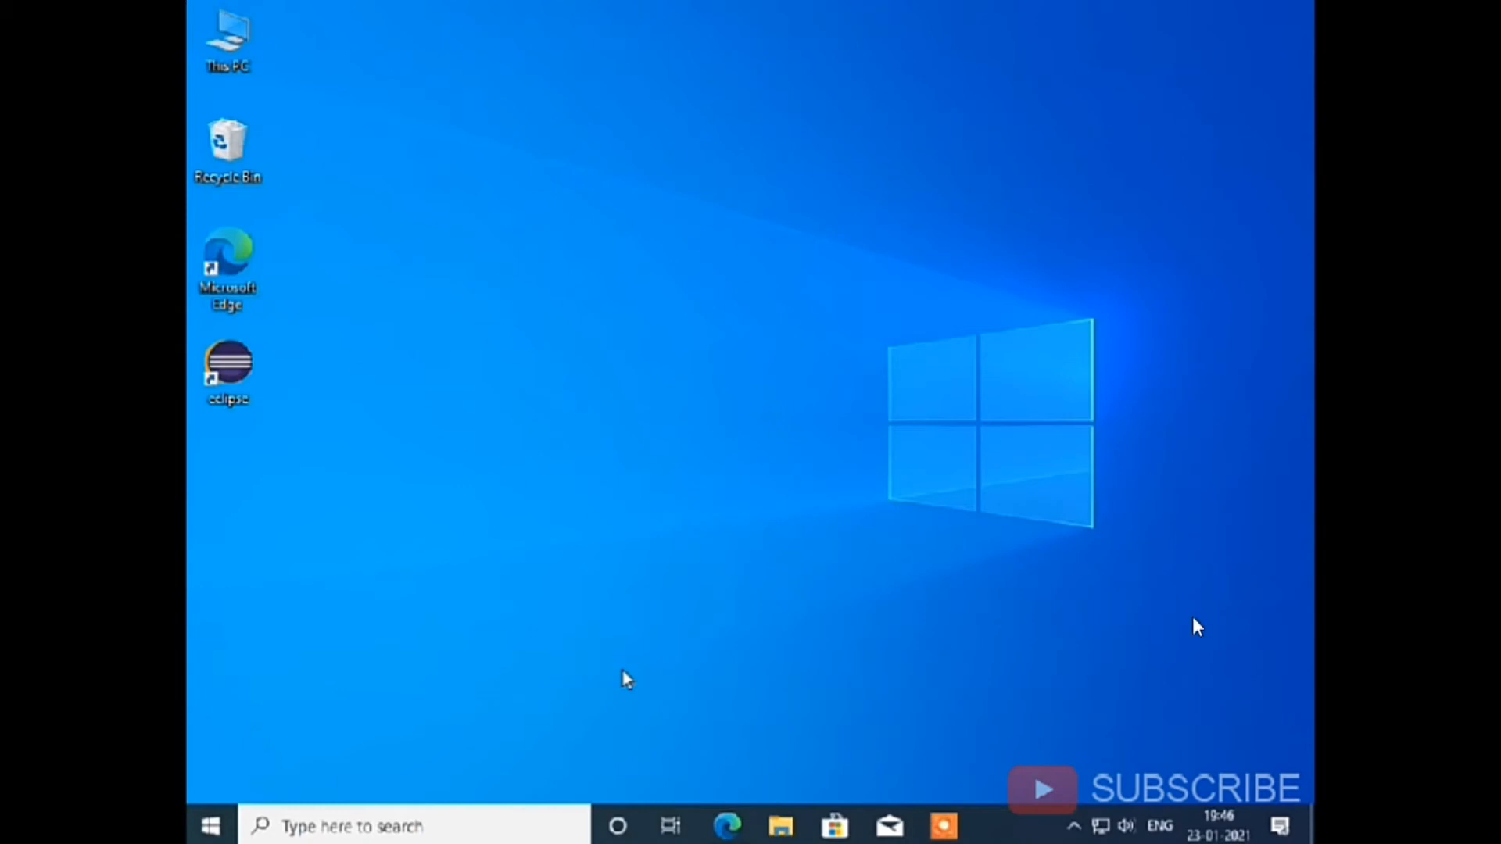
{"action": "left_click", "coordinate": [1466, 826]}
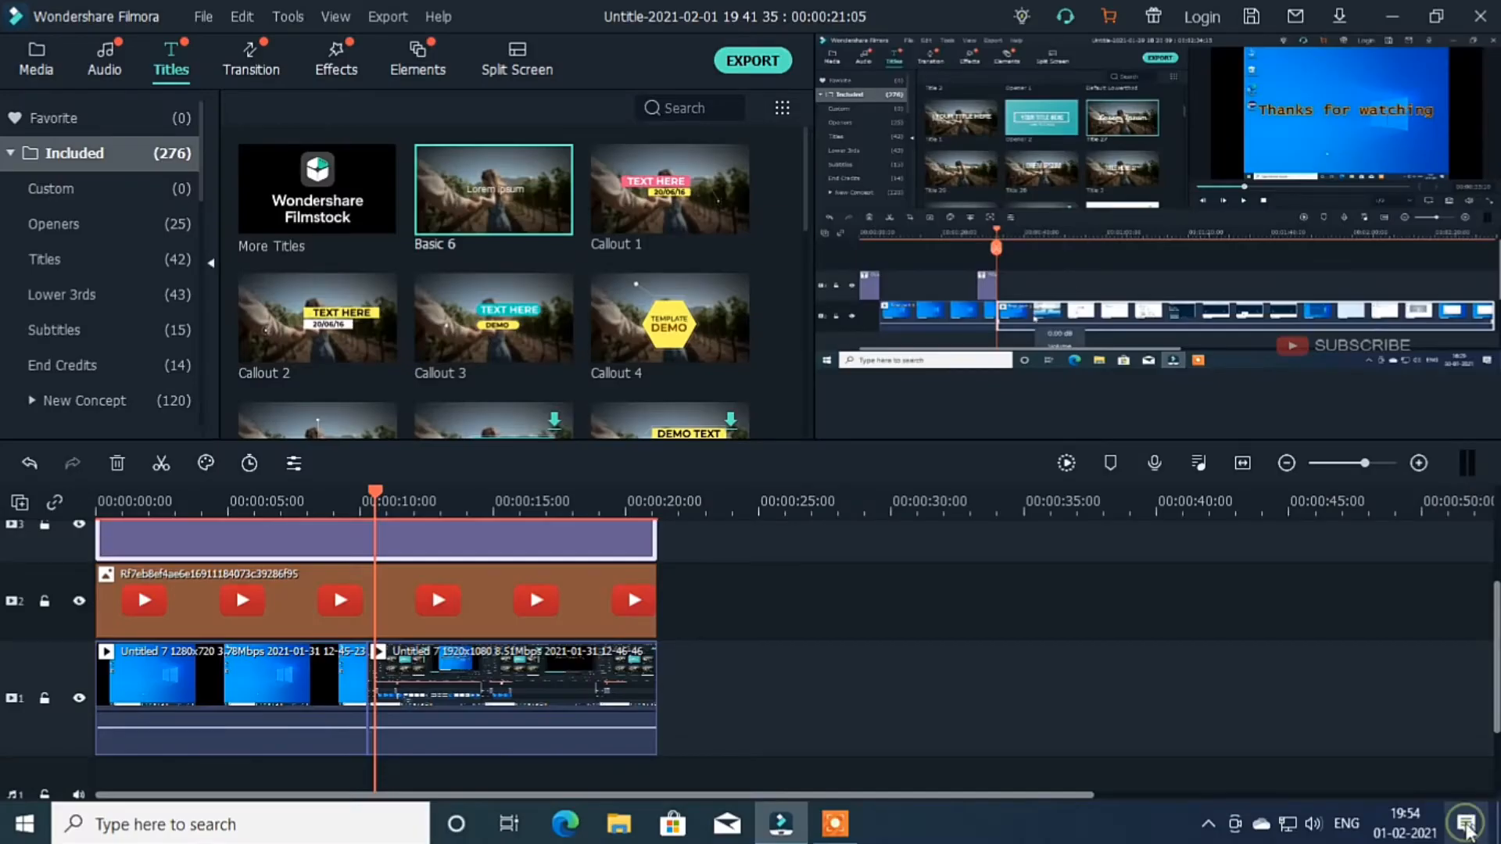
{"action": "left_click", "coordinate": [440, 496]}
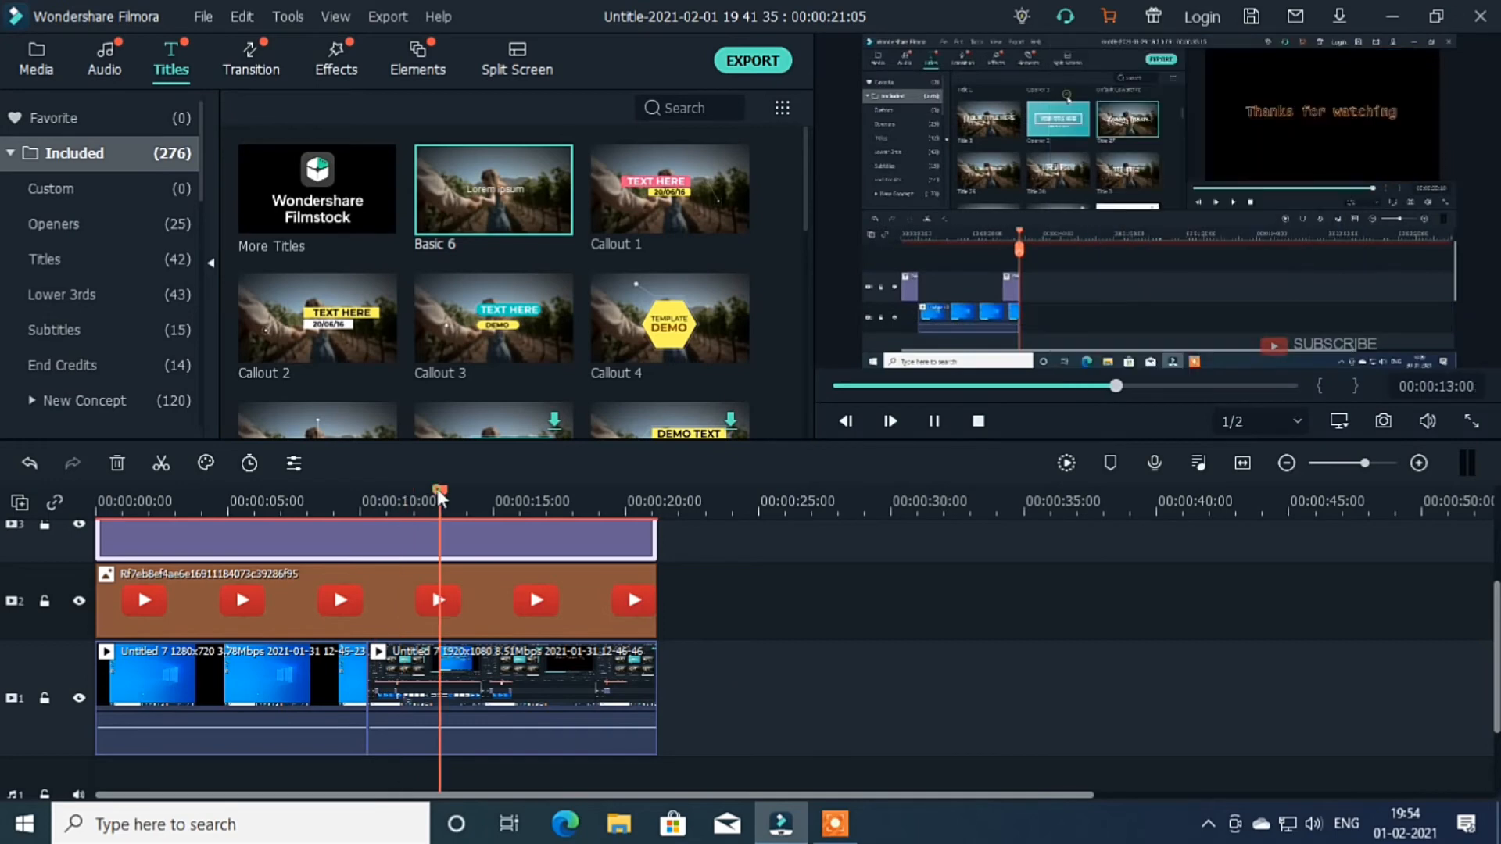
{"action": "left_click", "coordinate": [92, 504]}
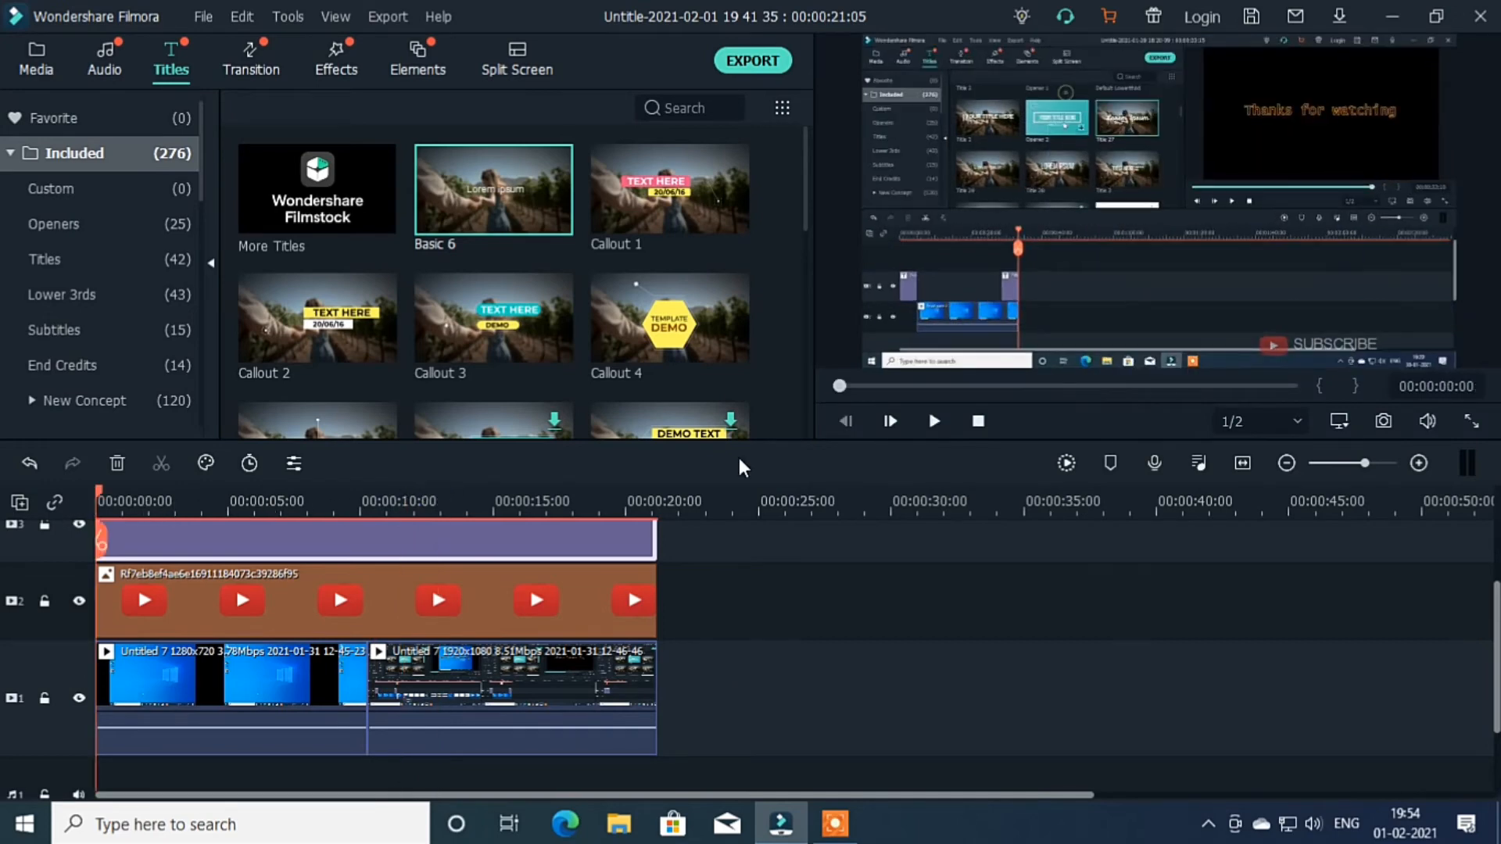
{"action": "left_click", "coordinate": [929, 421]}
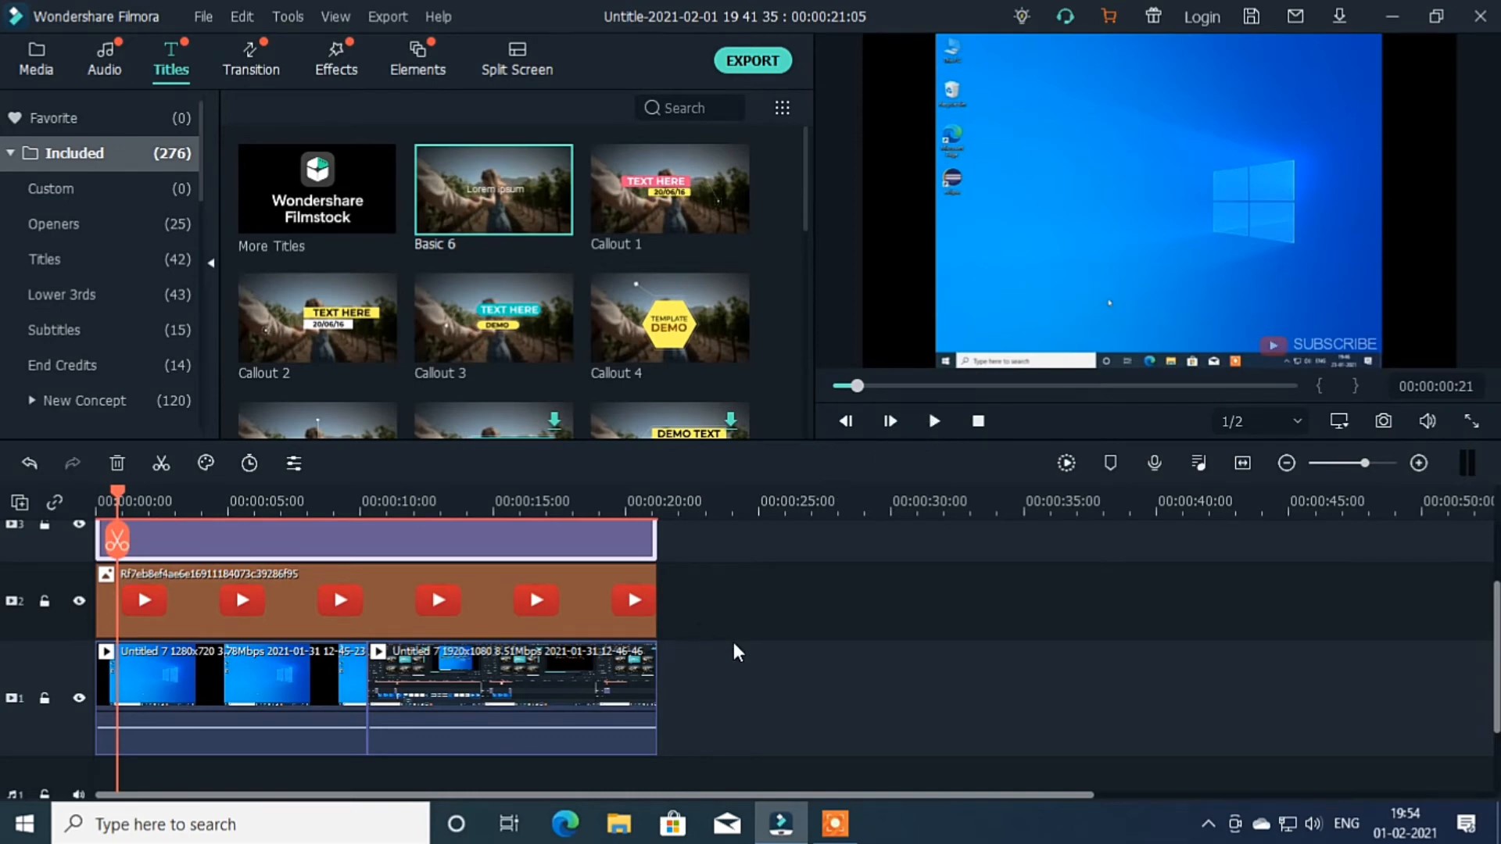
Delete the play-button logo from track 2 and the SUBSCRIBE title from track 3.
{"action": "scroll", "coordinate": [734, 644], "scroll_direction": "up", "scroll_amount": 1}
{"action": "scroll", "coordinate": [734, 642], "scroll_direction": "up", "scroll_amount": 1}
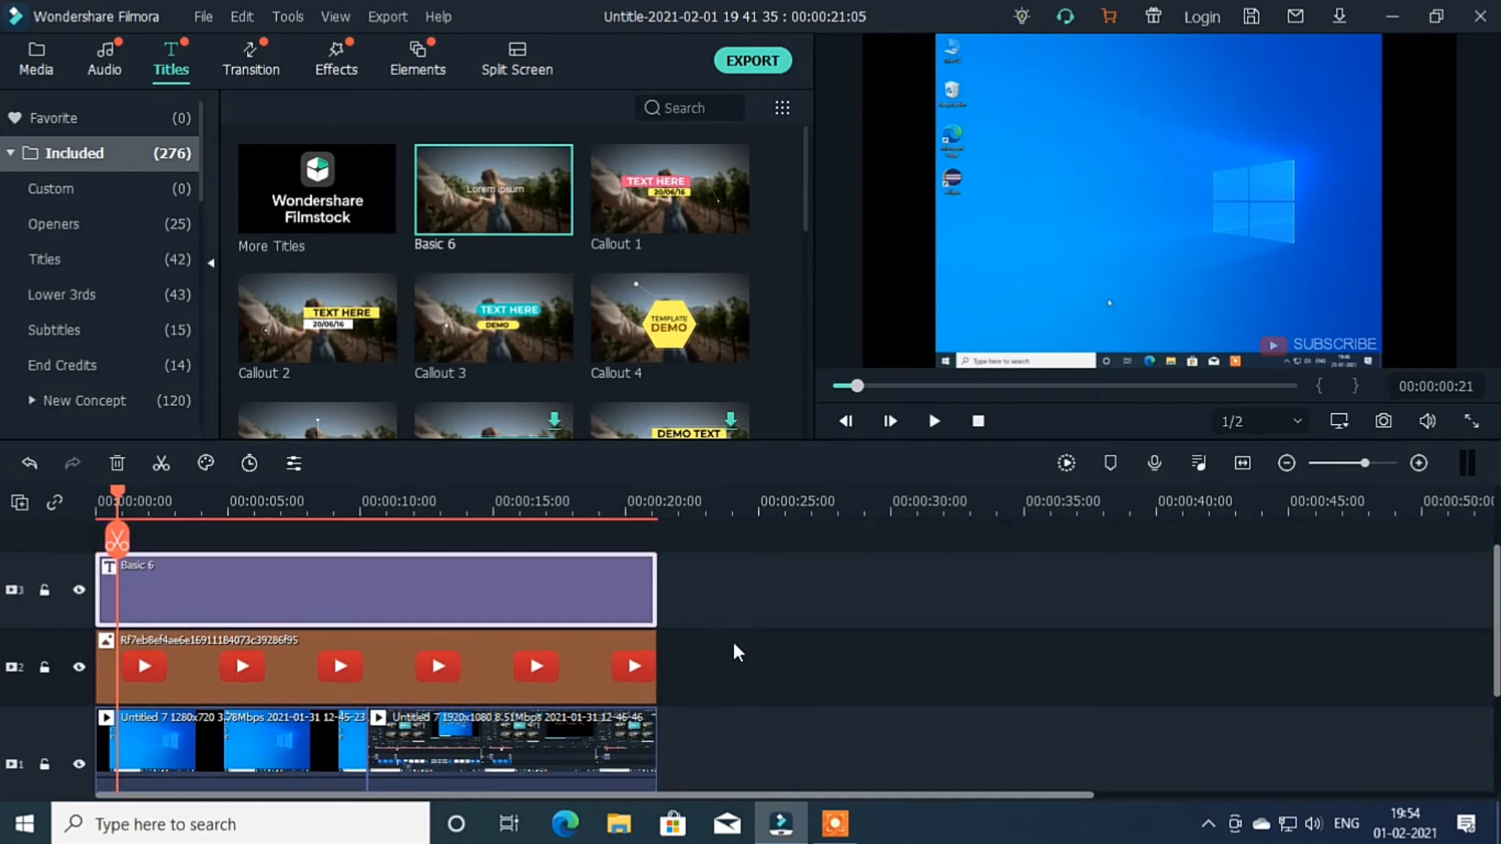
{"action": "left_click", "coordinate": [528, 657]}
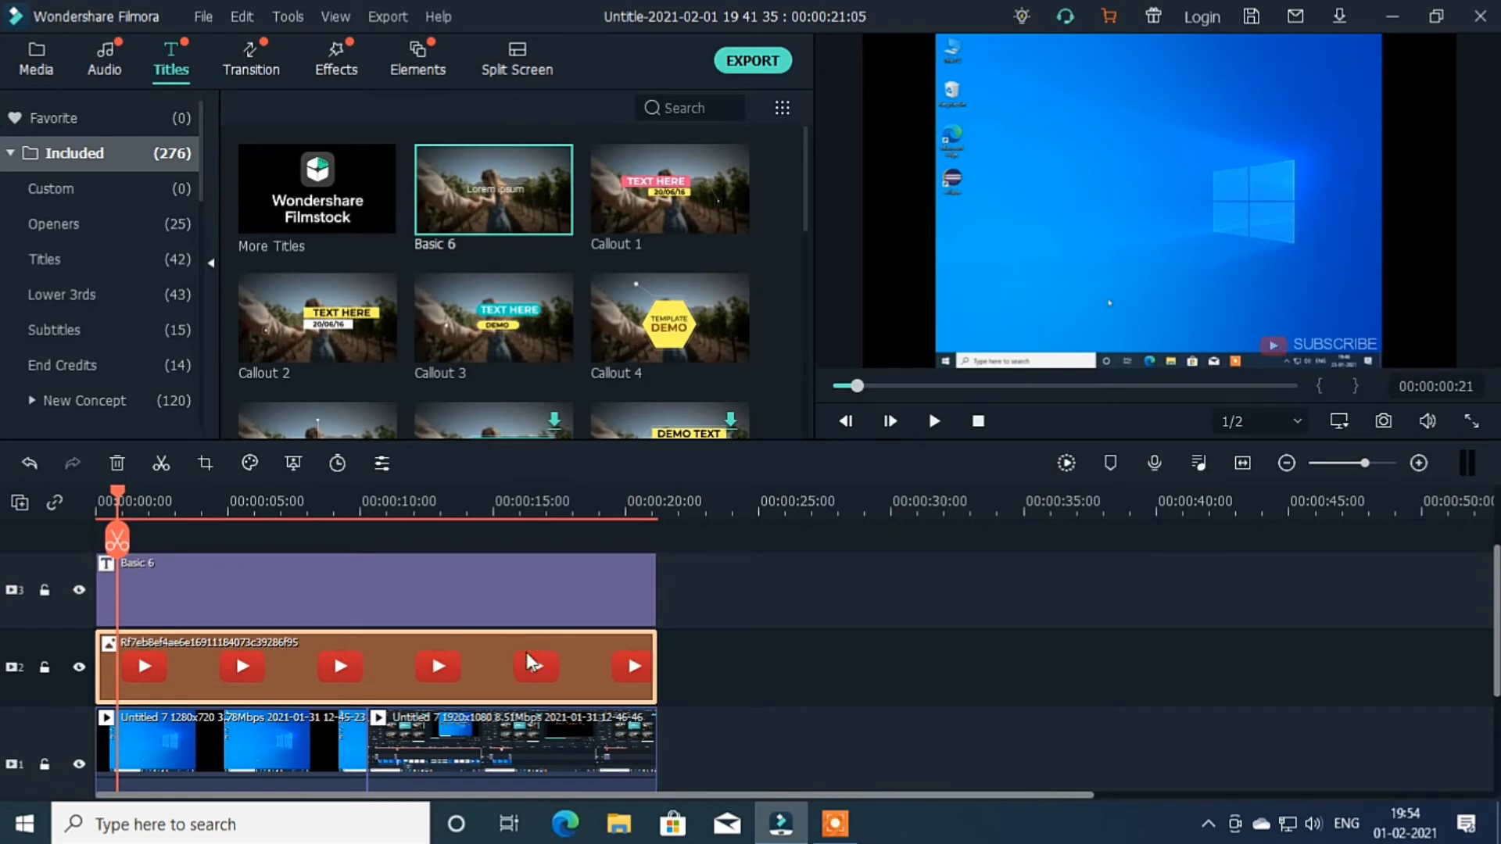
{"action": "right_click", "coordinate": [486, 650]}
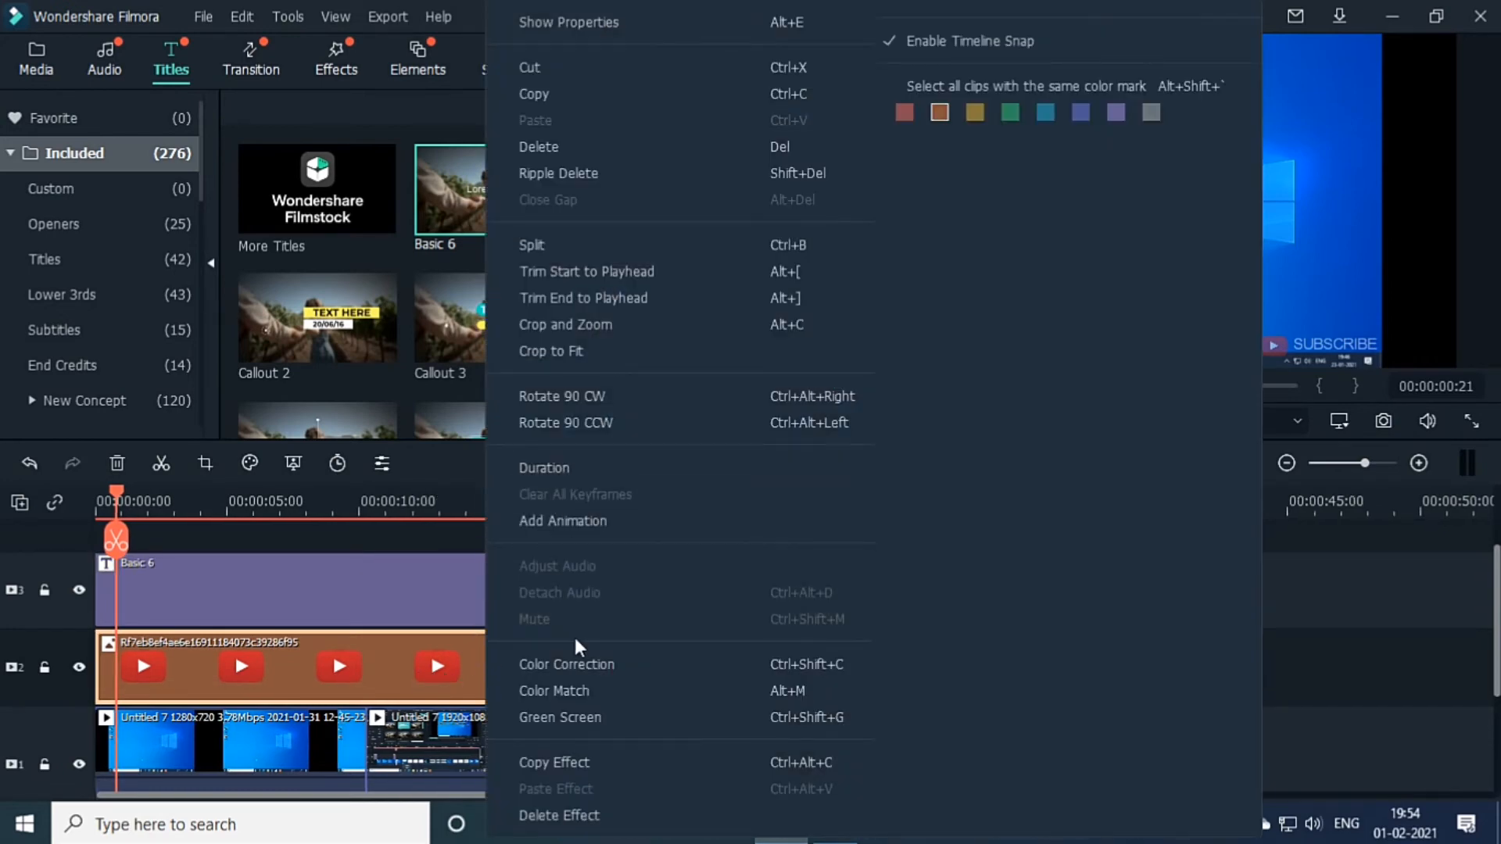
{"action": "left_click", "coordinate": [565, 154]}
{"action": "left_click", "coordinate": [408, 572]}
{"action": "right_click", "coordinate": [408, 572]}
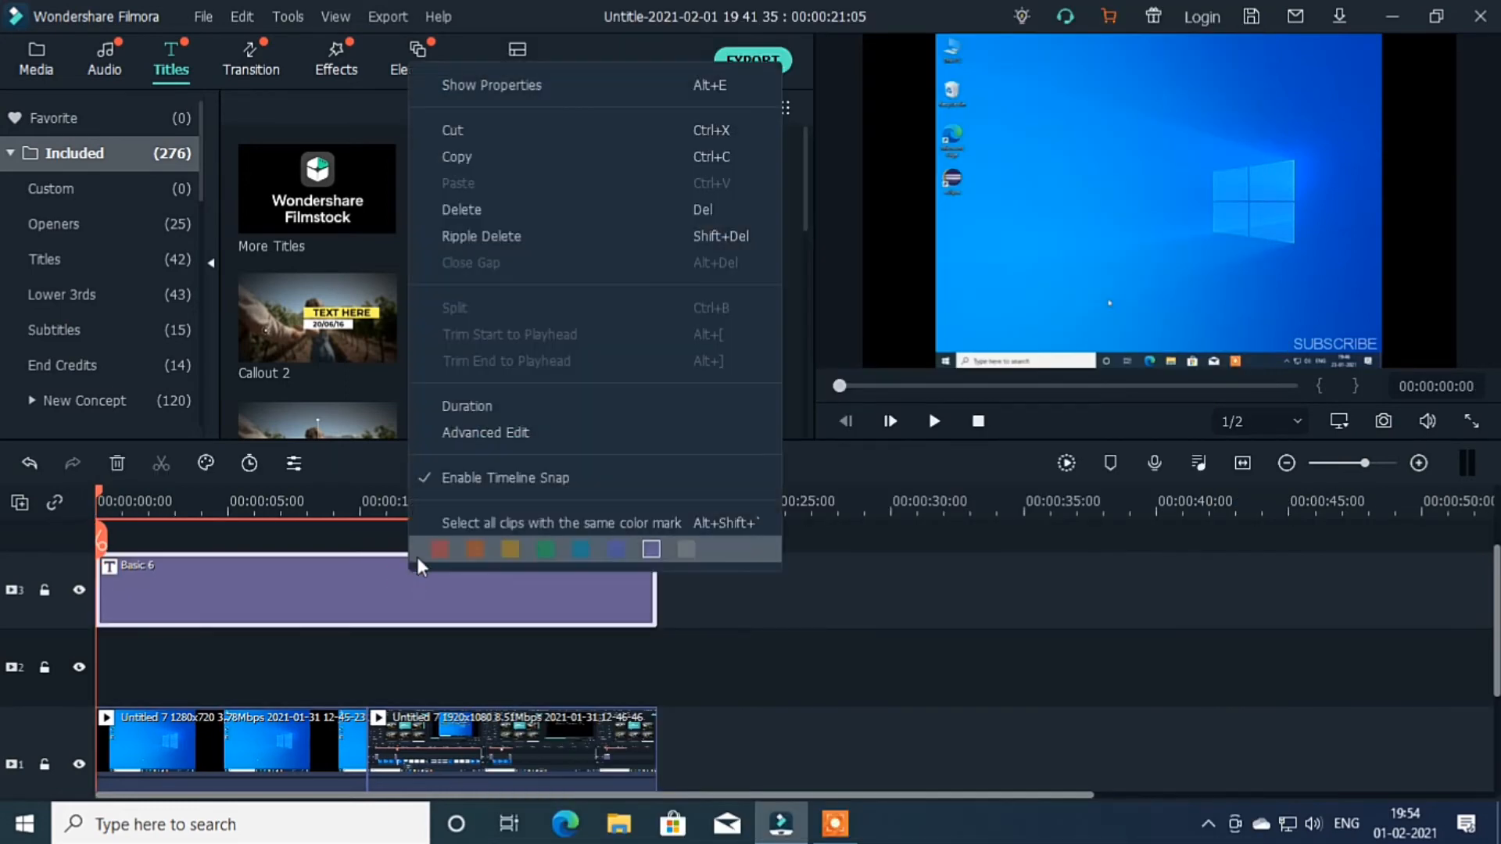
{"action": "left_click", "coordinate": [485, 213]}
{"action": "scroll", "coordinate": [426, 600], "scroll_direction": "down", "scroll_amount": 2}
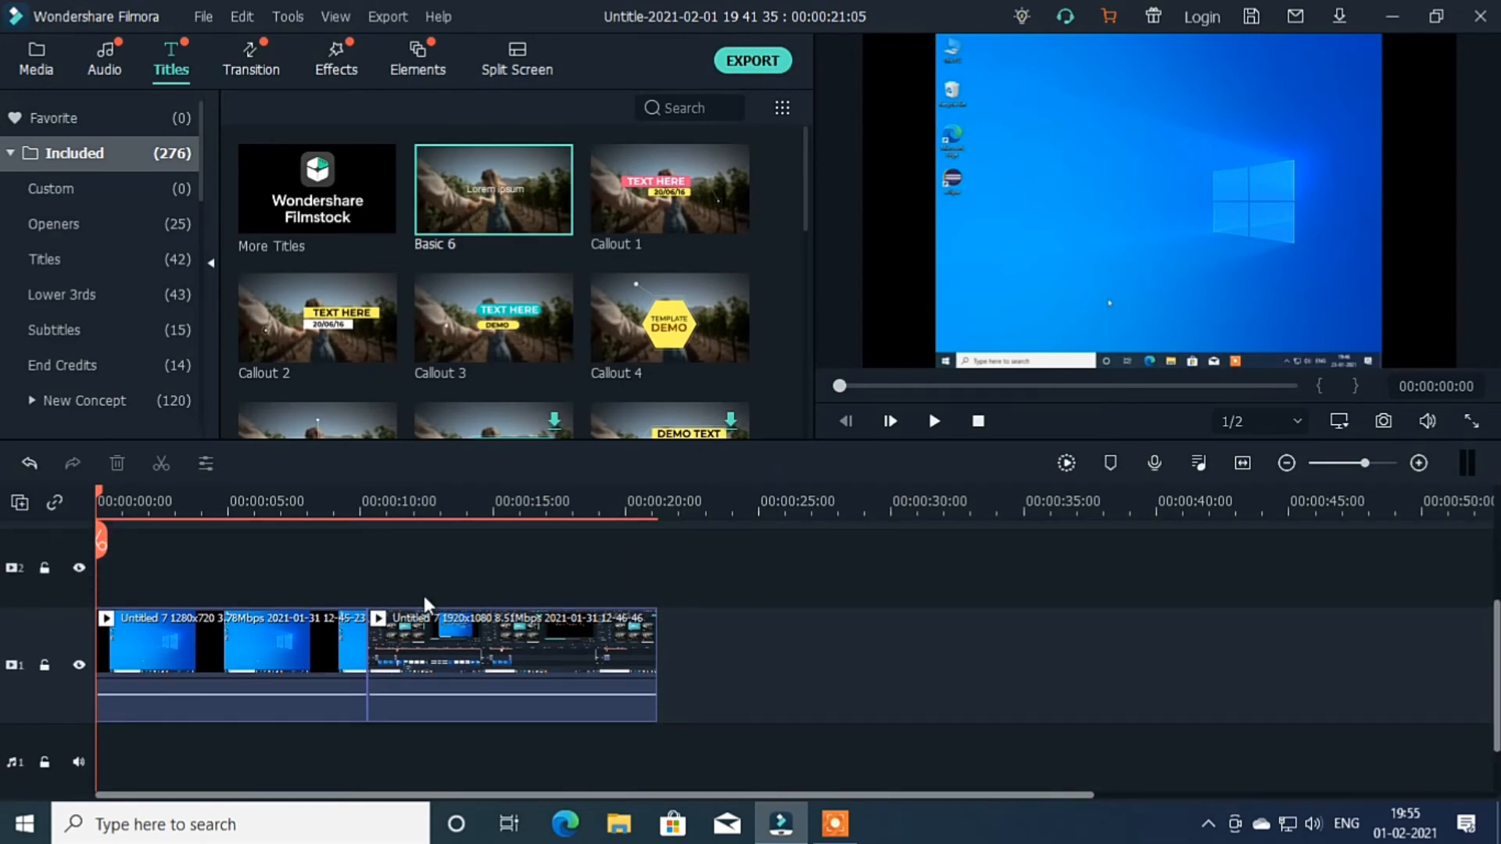
Browse the Elements library and preview the Electricity Energy 1, Electricity Energy 2 and Air Curly elements.
{"action": "left_click", "coordinate": [413, 57]}
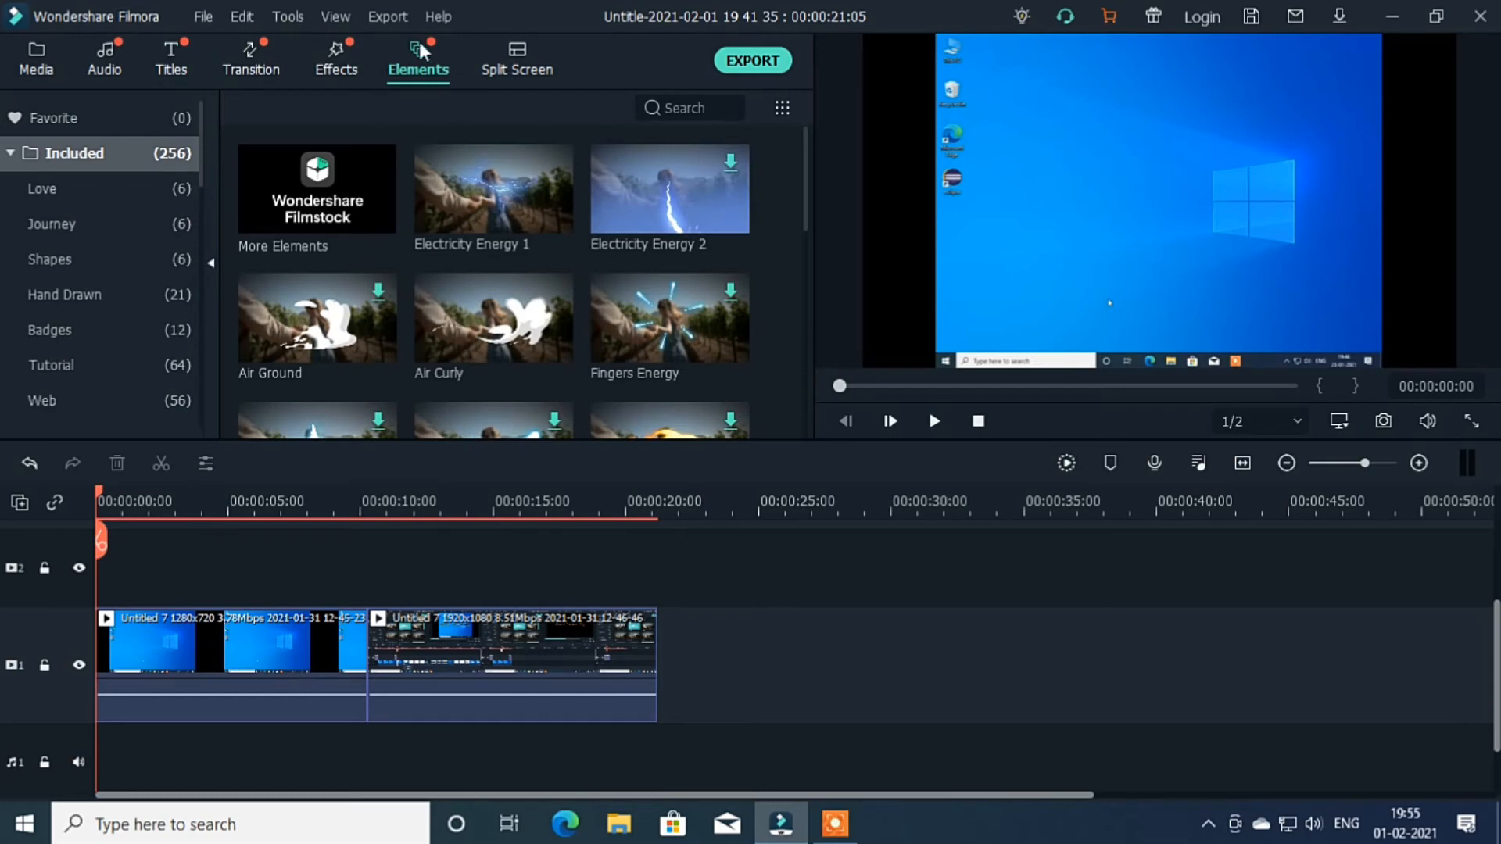
{"action": "mouse_move", "coordinate": [485, 211]}
{"action": "scroll", "coordinate": [443, 328], "scroll_direction": "down", "scroll_amount": 10}
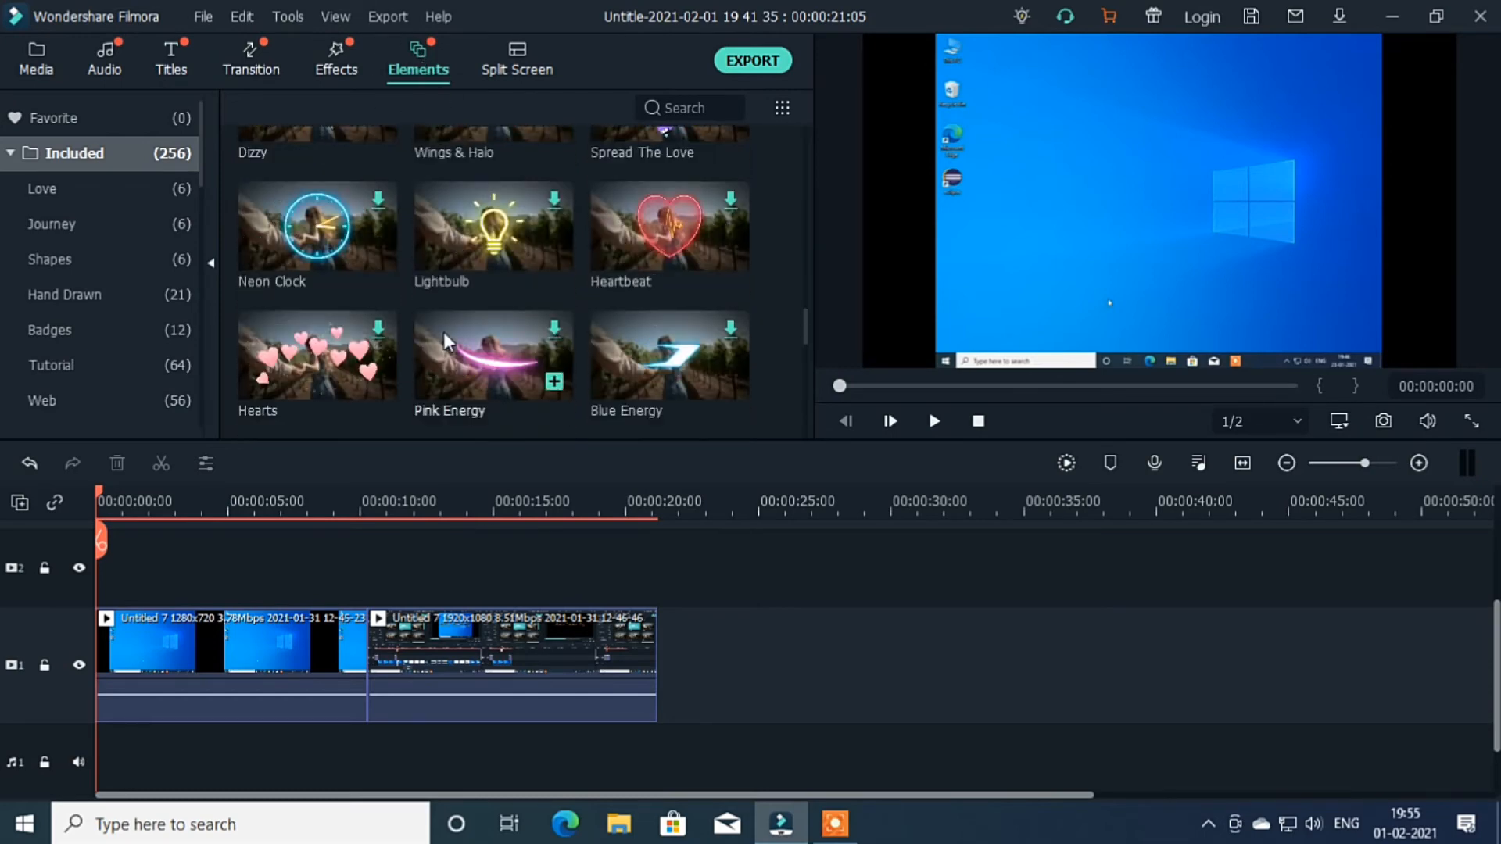
{"action": "scroll", "coordinate": [444, 331], "scroll_direction": "up", "scroll_amount": 10}
{"action": "scroll", "coordinate": [443, 331], "scroll_direction": "down", "scroll_amount": 10}
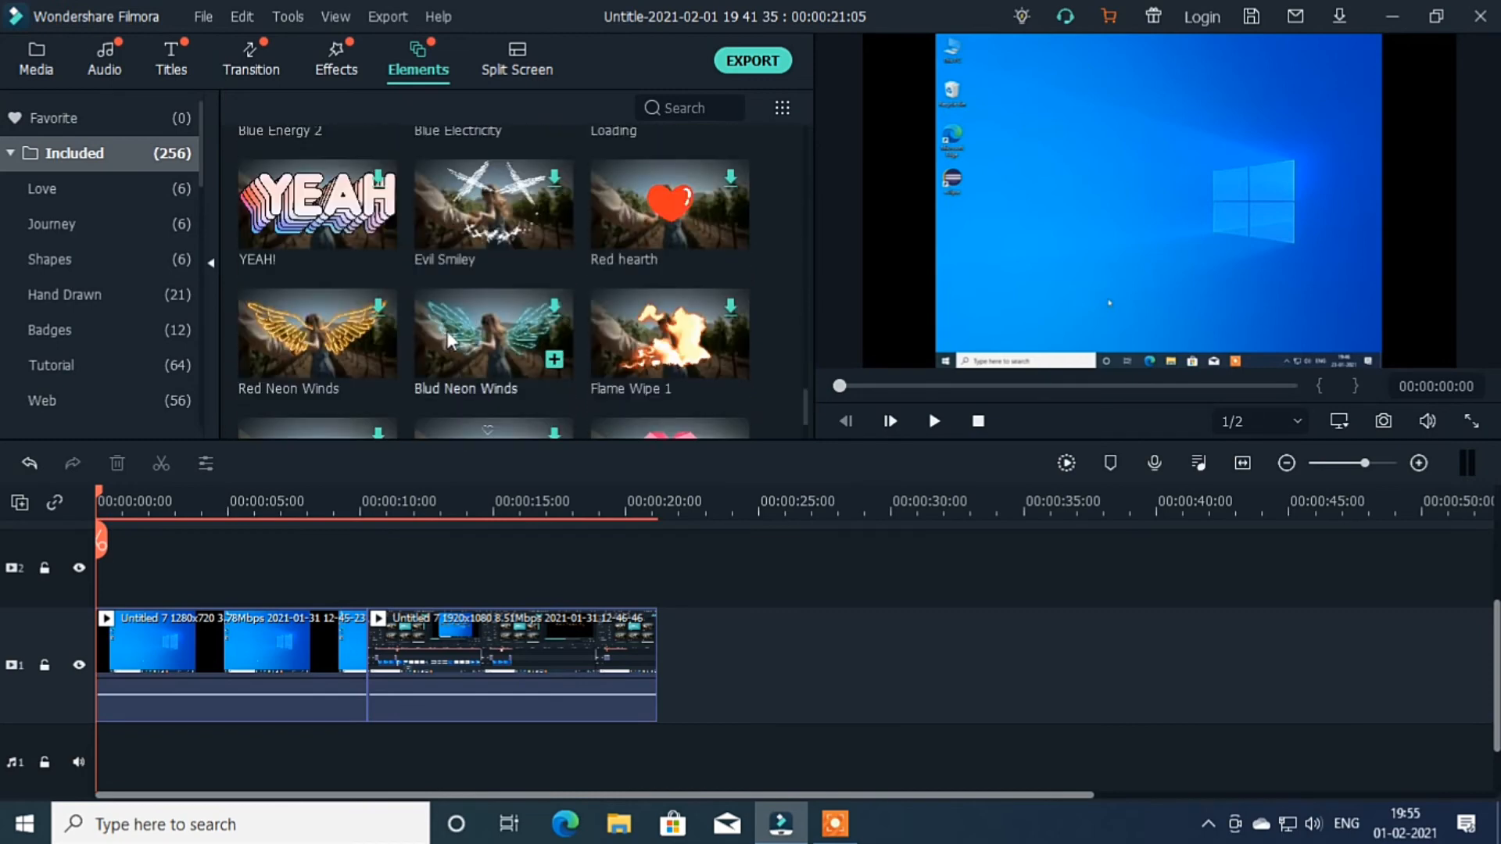
{"action": "scroll", "coordinate": [450, 336], "scroll_direction": "up", "scroll_amount": 10}
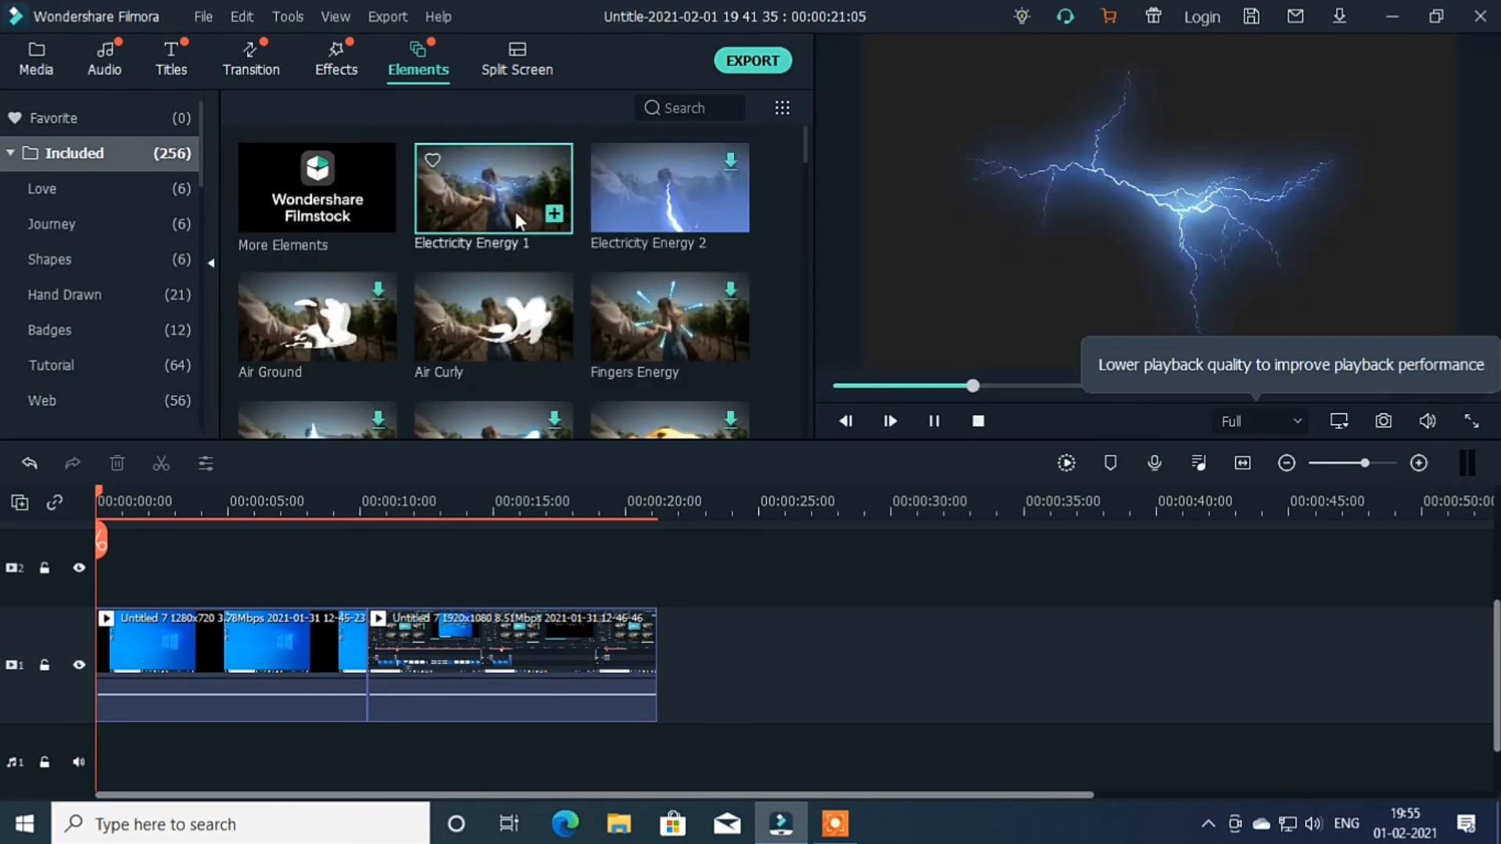
{"action": "left_click", "coordinate": [670, 210]}
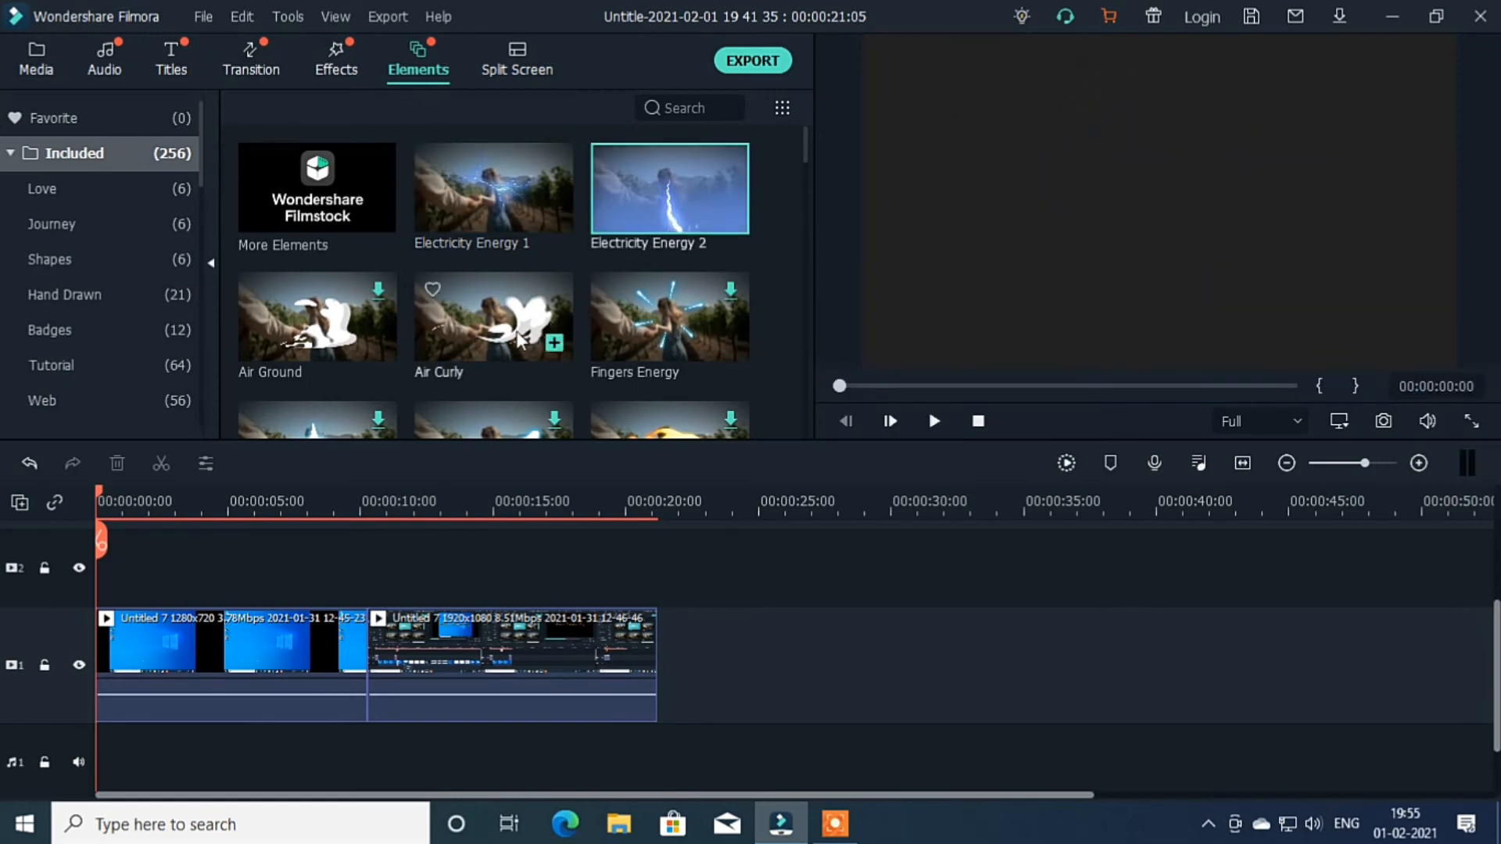
{"action": "left_click", "coordinate": [494, 339]}
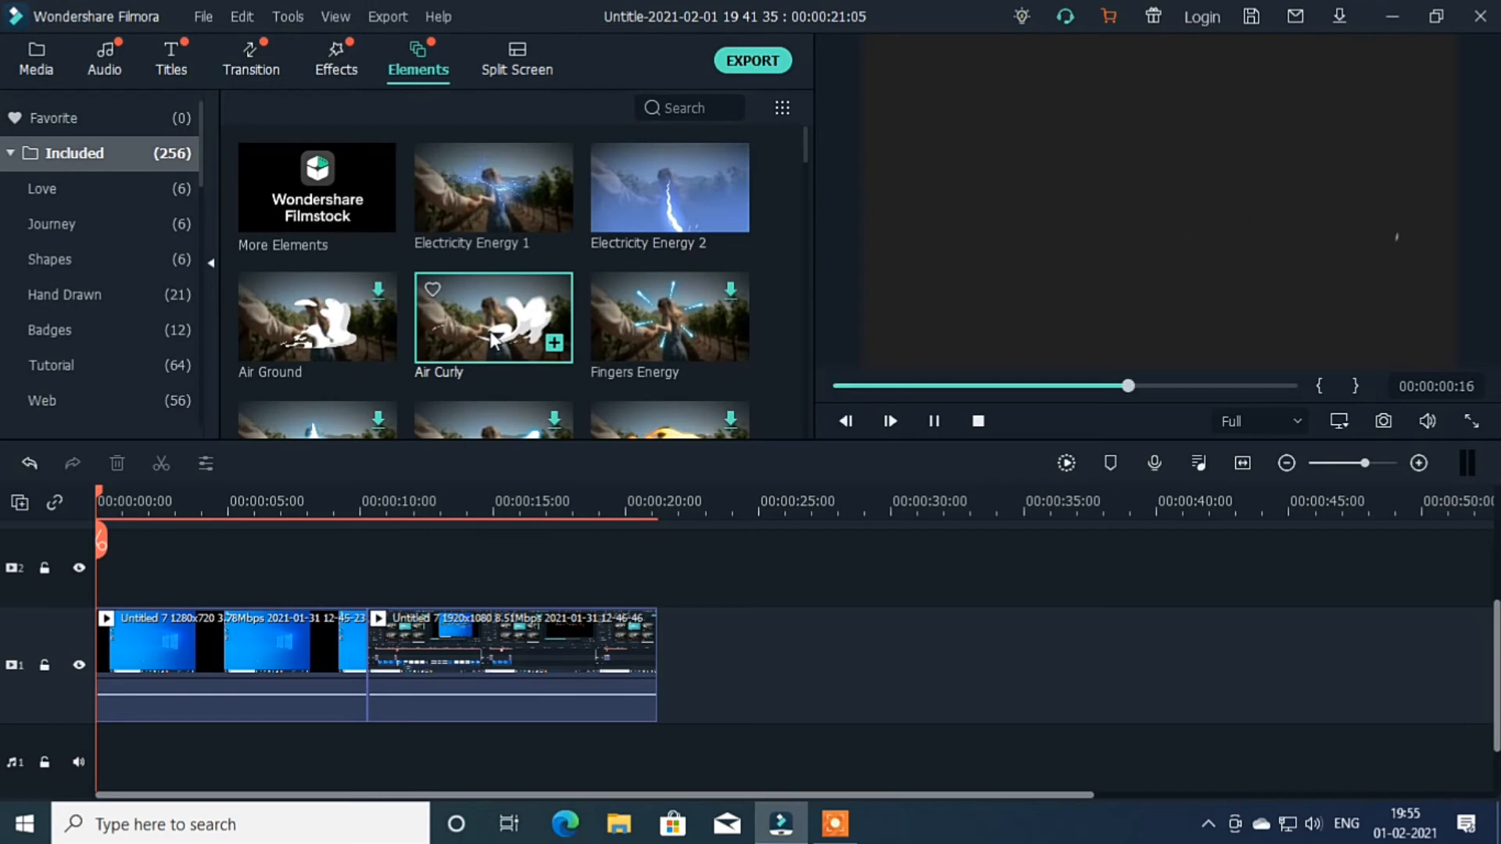
Look further through the included elements for a suitable logo, previewing the ??? and Web Element Circle 05 elements.
{"action": "scroll", "coordinate": [493, 339], "scroll_direction": "down", "scroll_amount": 10}
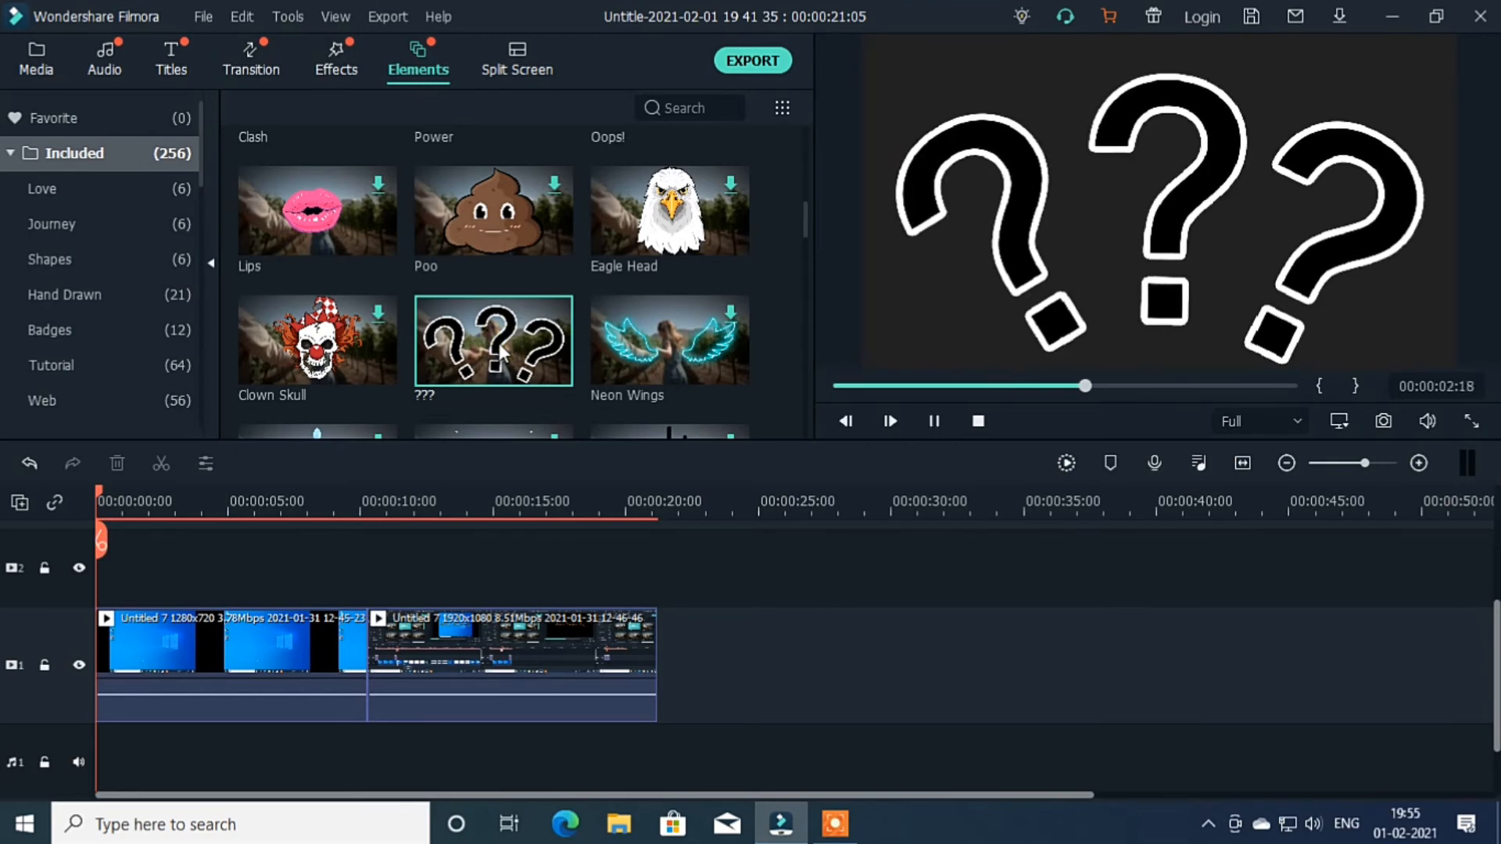
{"action": "scroll", "coordinate": [500, 354], "scroll_direction": "down", "scroll_amount": 10}
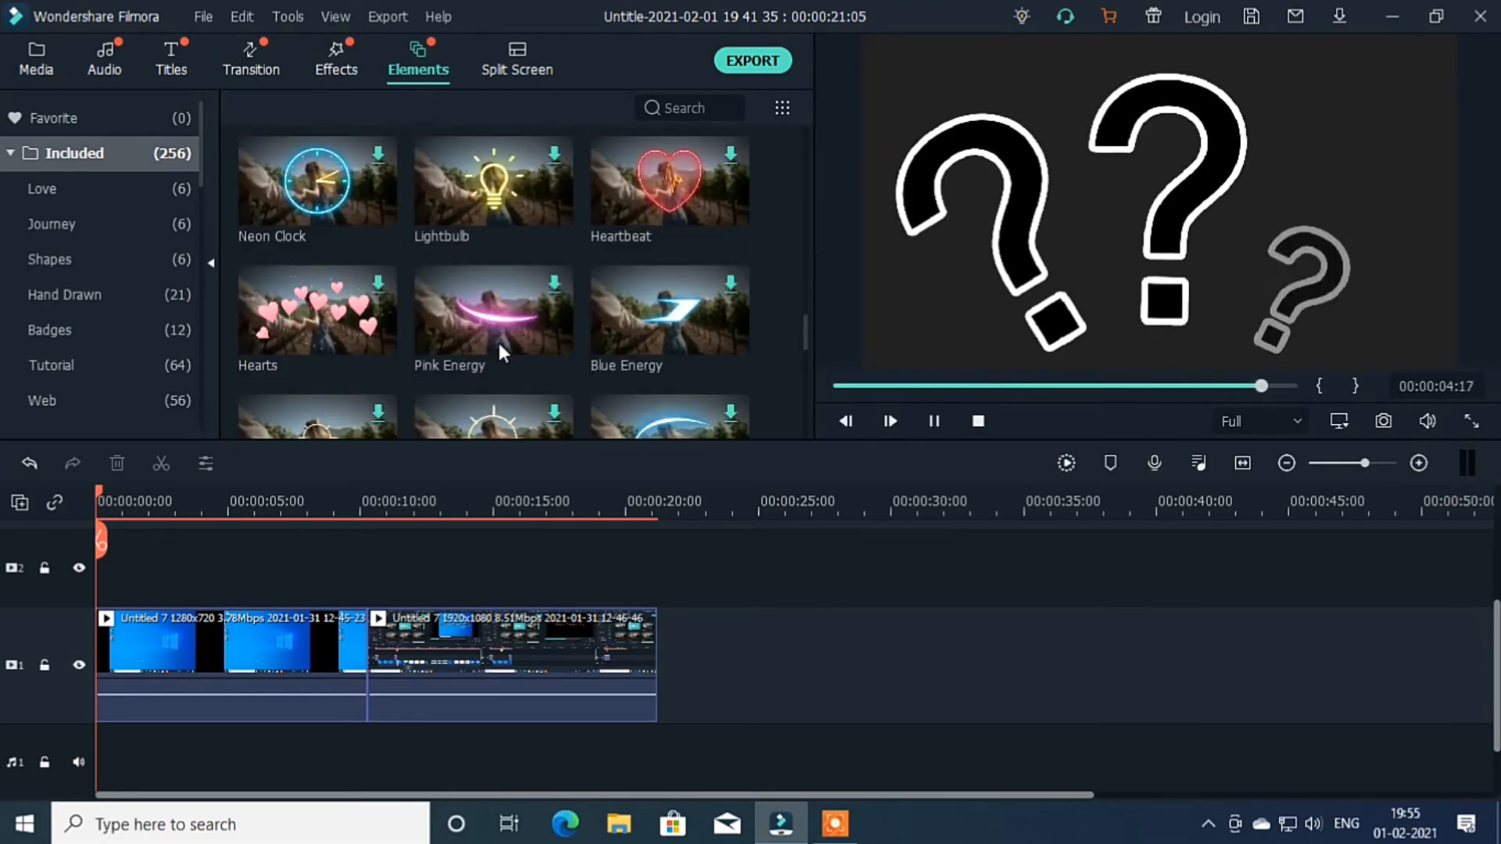
{"action": "scroll", "coordinate": [500, 346], "scroll_direction": "down", "scroll_amount": 8}
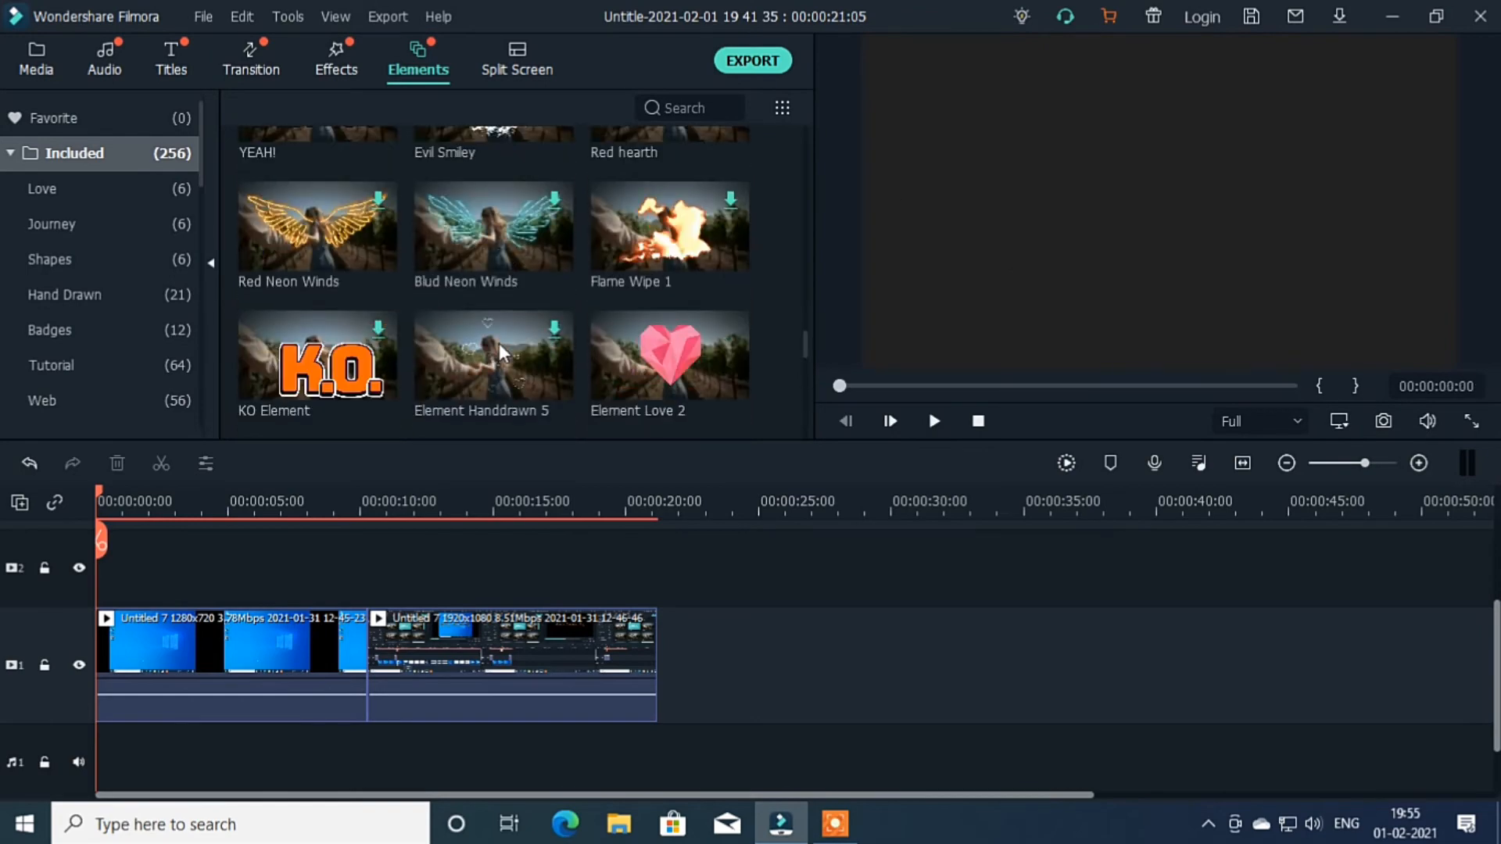
{"action": "scroll", "coordinate": [499, 344], "scroll_direction": "down", "scroll_amount": 10}
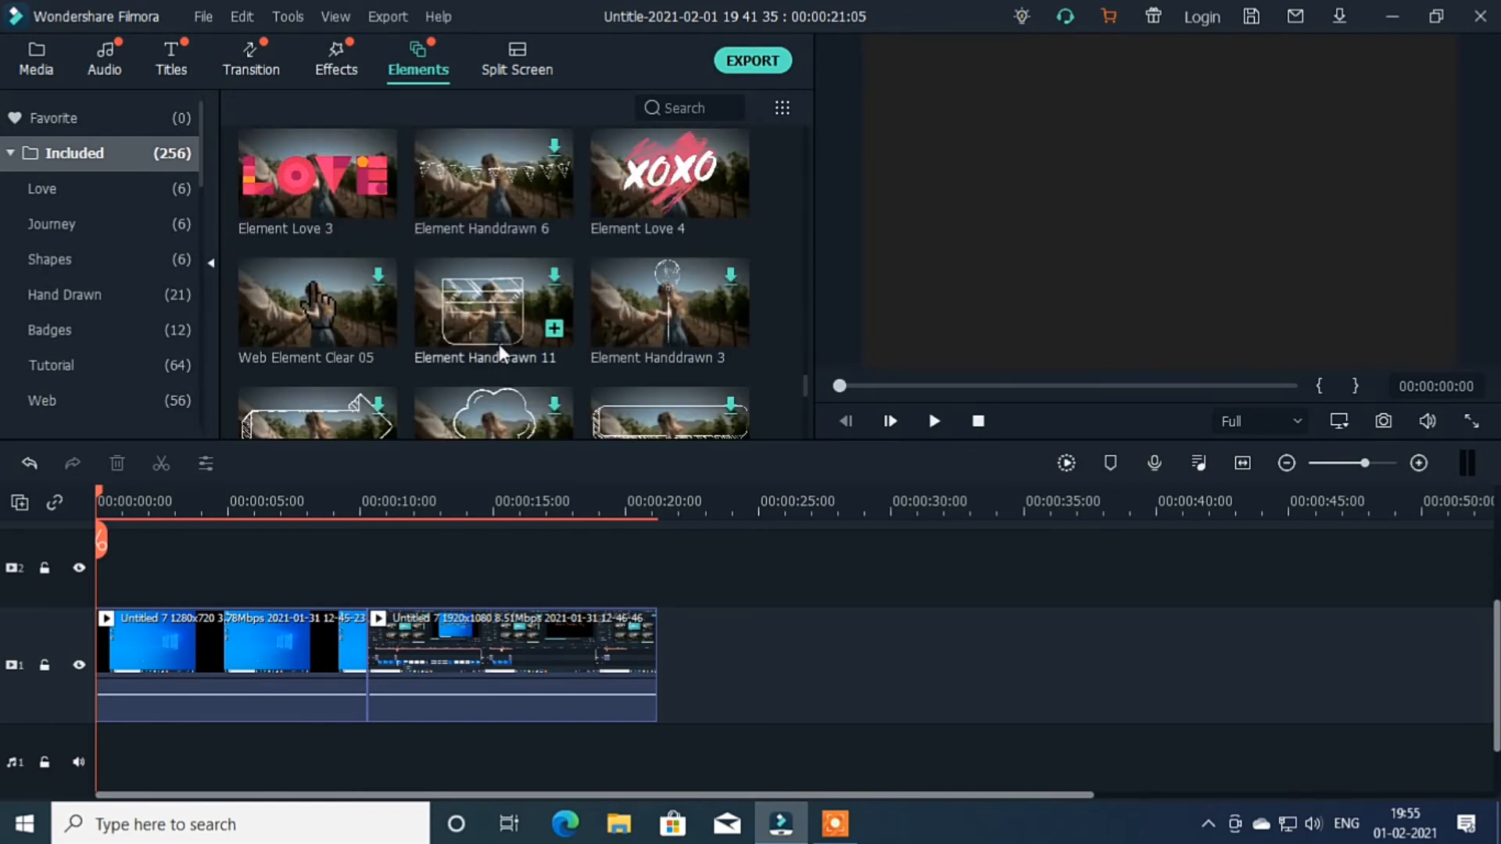
{"action": "scroll", "coordinate": [499, 344], "scroll_direction": "down", "scroll_amount": 3}
{"action": "scroll", "coordinate": [498, 345], "scroll_direction": "down", "scroll_amount": 6}
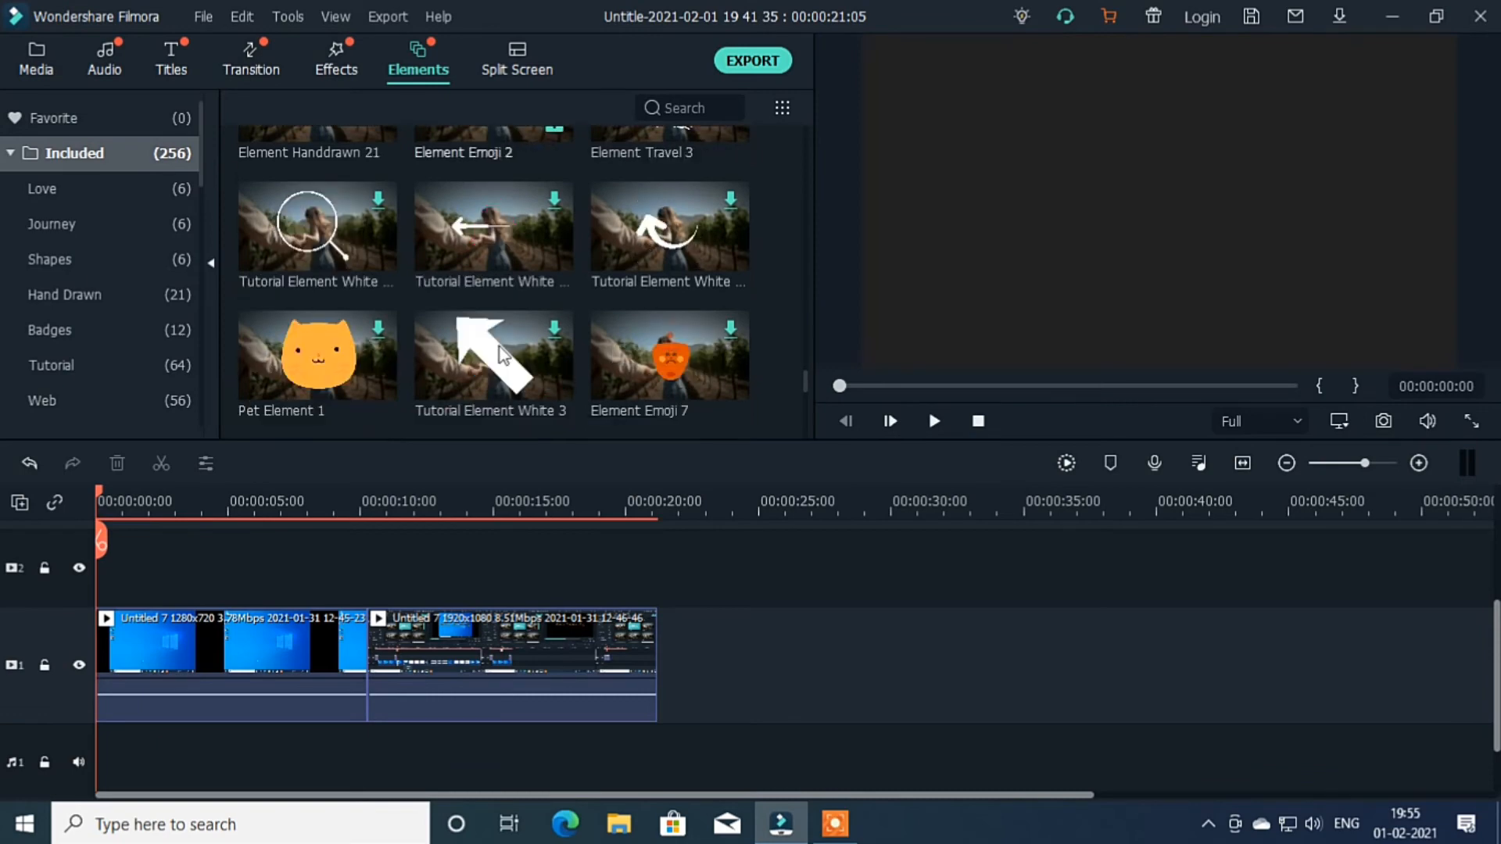
{"action": "scroll", "coordinate": [497, 341], "scroll_direction": "up", "scroll_amount": 6}
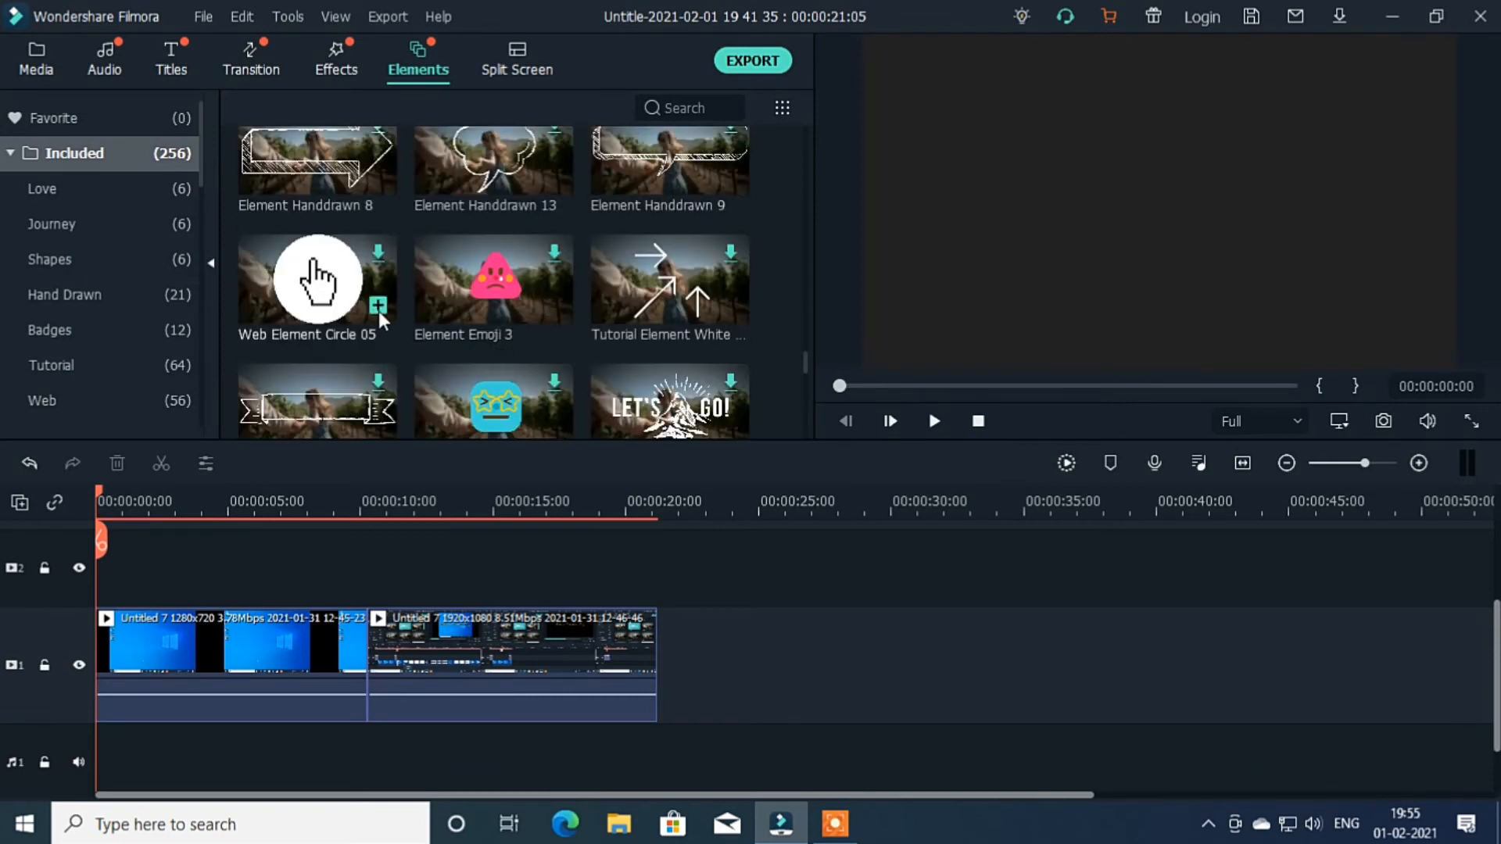
{"action": "left_click", "coordinate": [331, 298]}
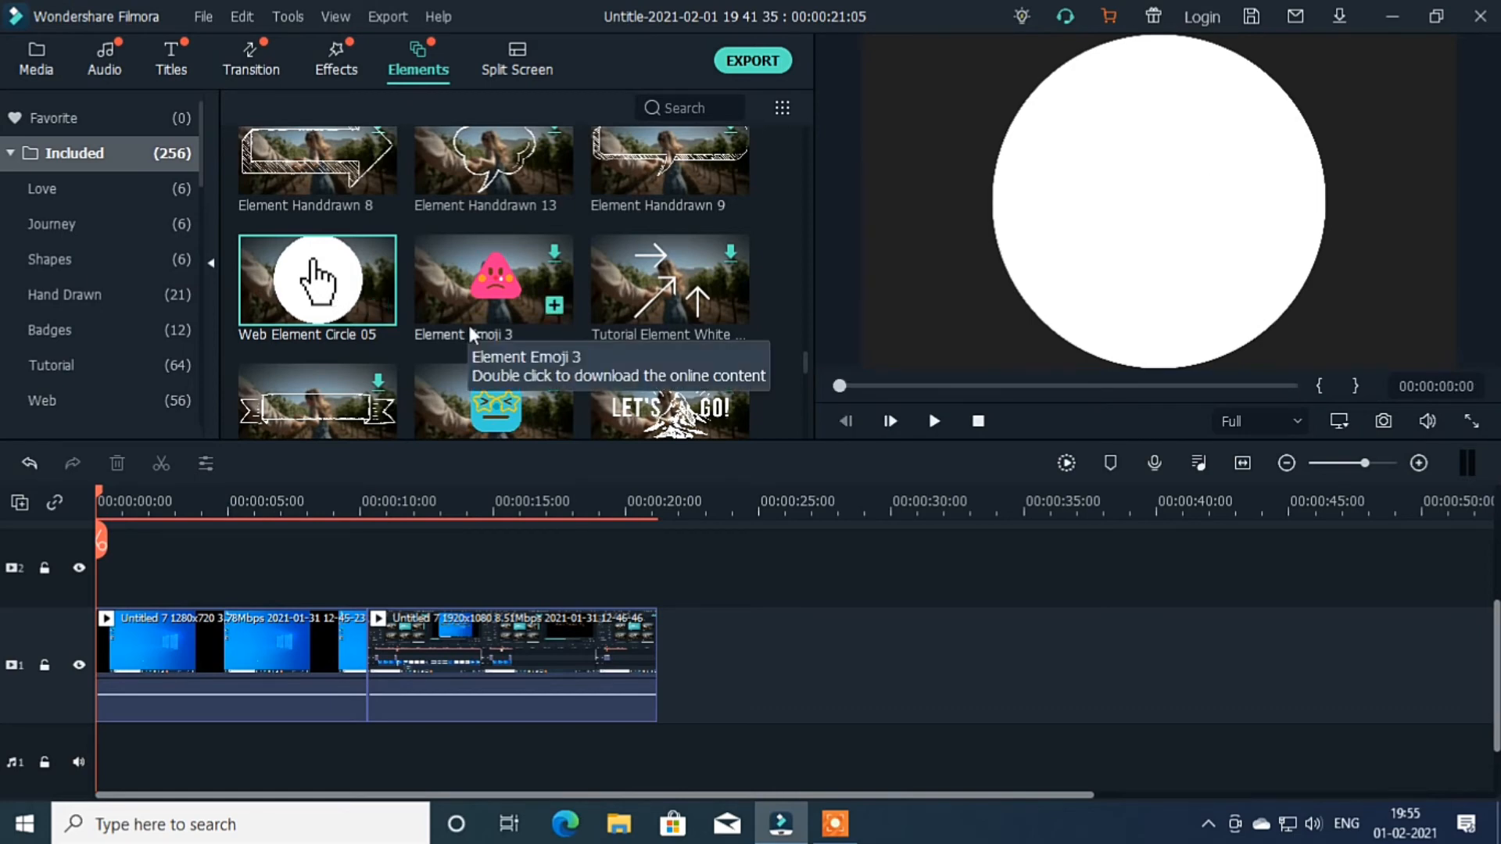
Place the Web Element Circle 19 play-button element at the start of track 2 and play it back.
{"action": "scroll", "coordinate": [470, 326], "scroll_direction": "down", "scroll_amount": 3}
{"action": "scroll", "coordinate": [469, 327], "scroll_direction": "down", "scroll_amount": 3}
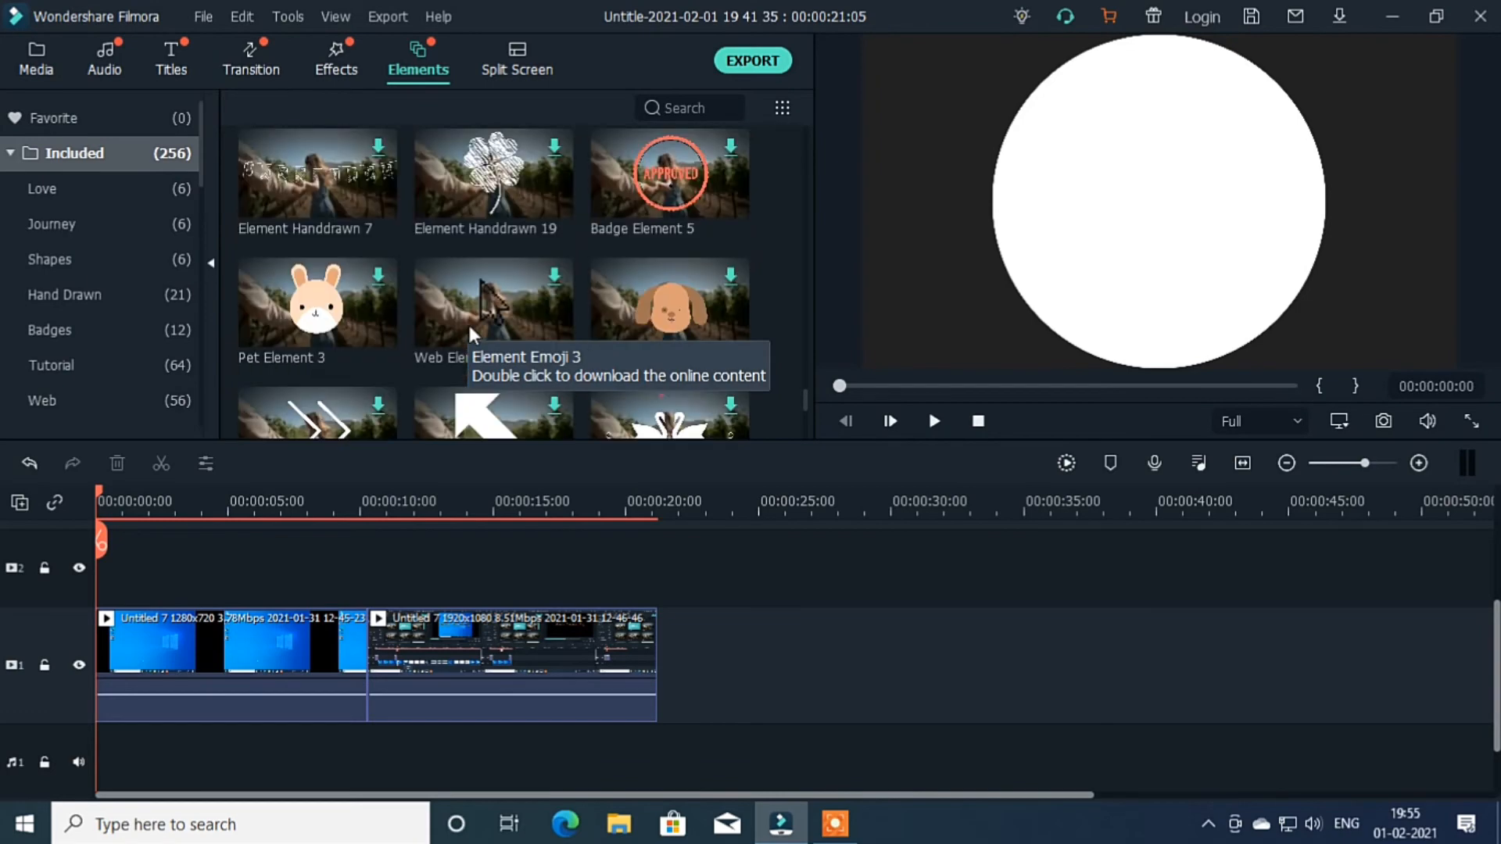
{"action": "scroll", "coordinate": [465, 297], "scroll_direction": "down", "scroll_amount": 3}
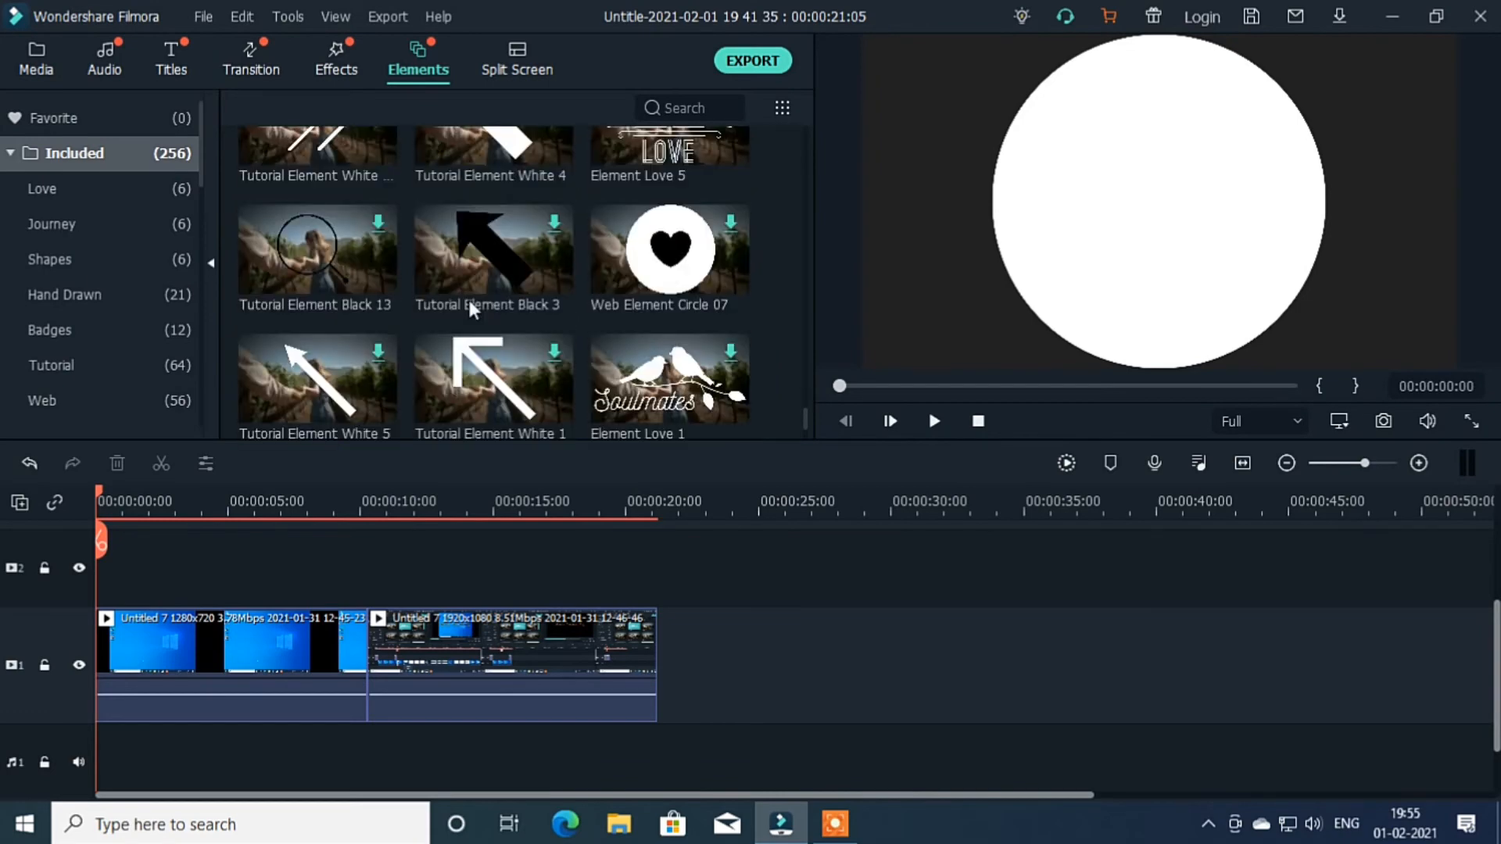
{"action": "scroll", "coordinate": [470, 303], "scroll_direction": "down", "scroll_amount": 6}
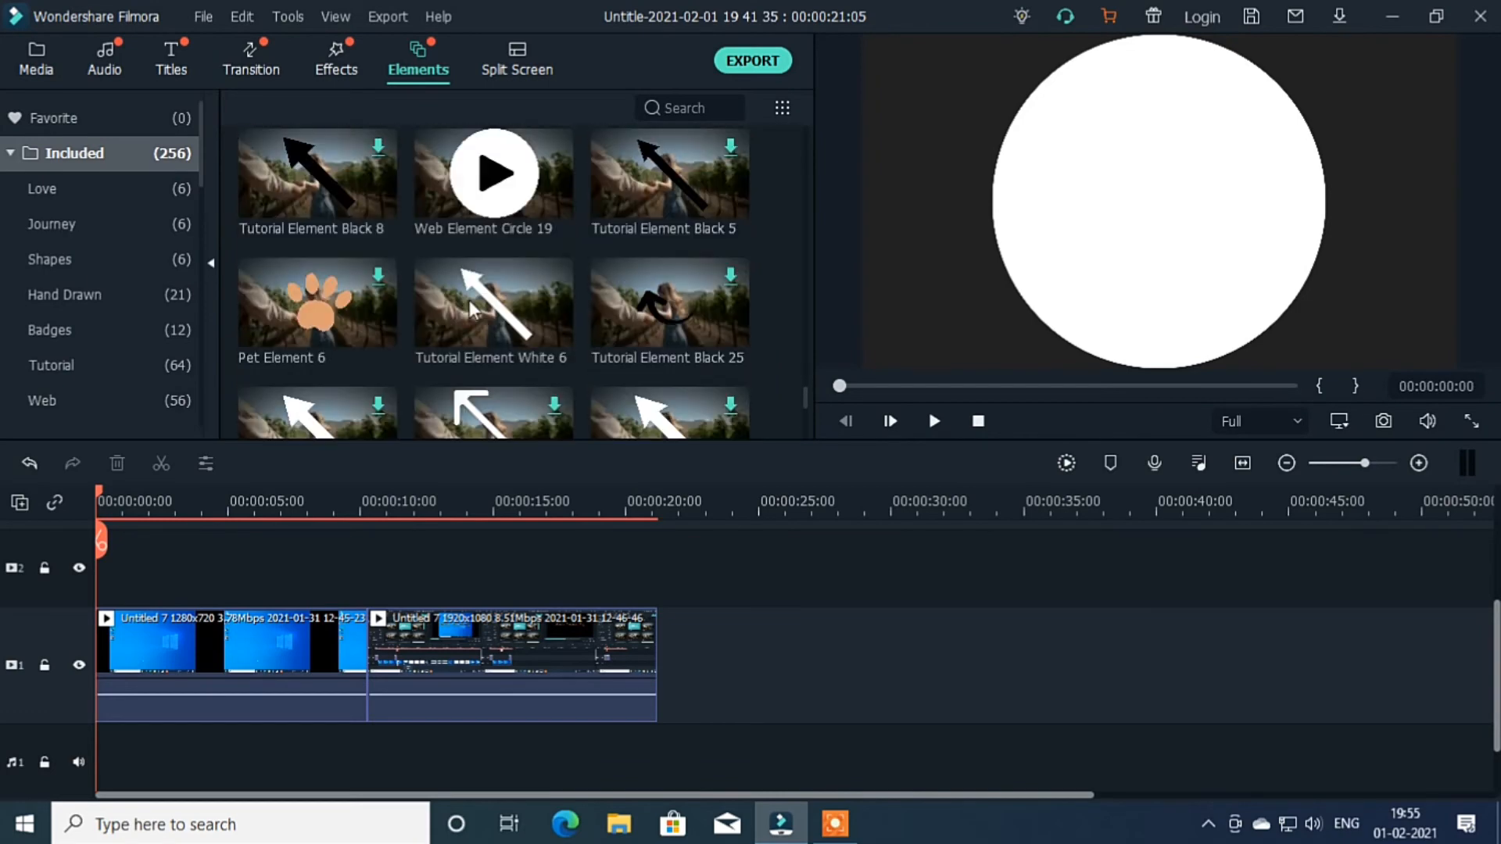
{"action": "scroll", "coordinate": [468, 297], "scroll_direction": "down", "scroll_amount": 3}
{"action": "left_click", "coordinate": [485, 194]}
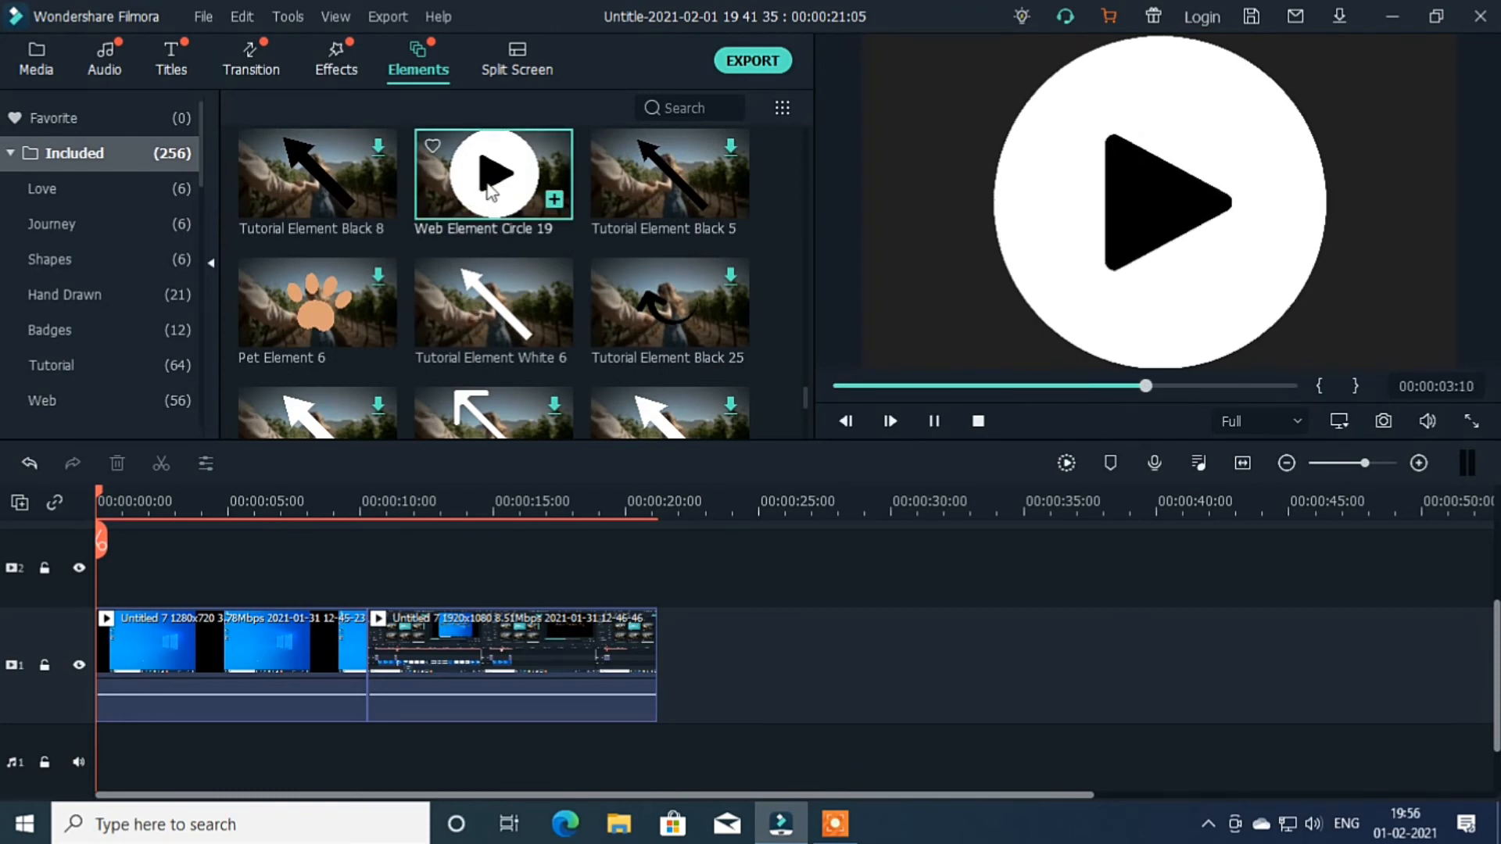
{"action": "left_click_drag", "start_coordinate": [480, 208], "coordinate": [152, 561]}
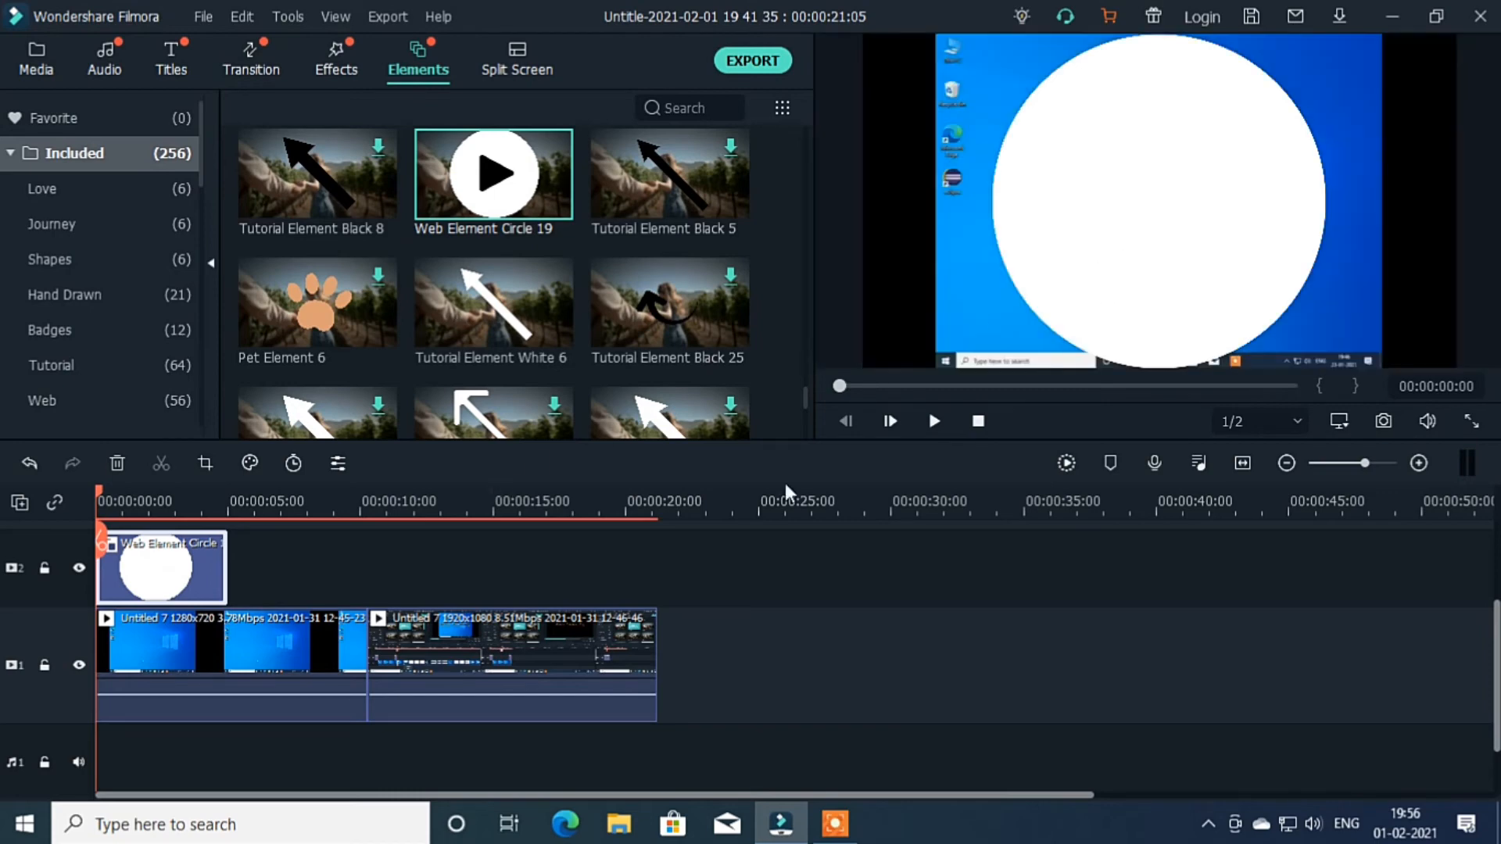
{"action": "left_click", "coordinate": [935, 422]}
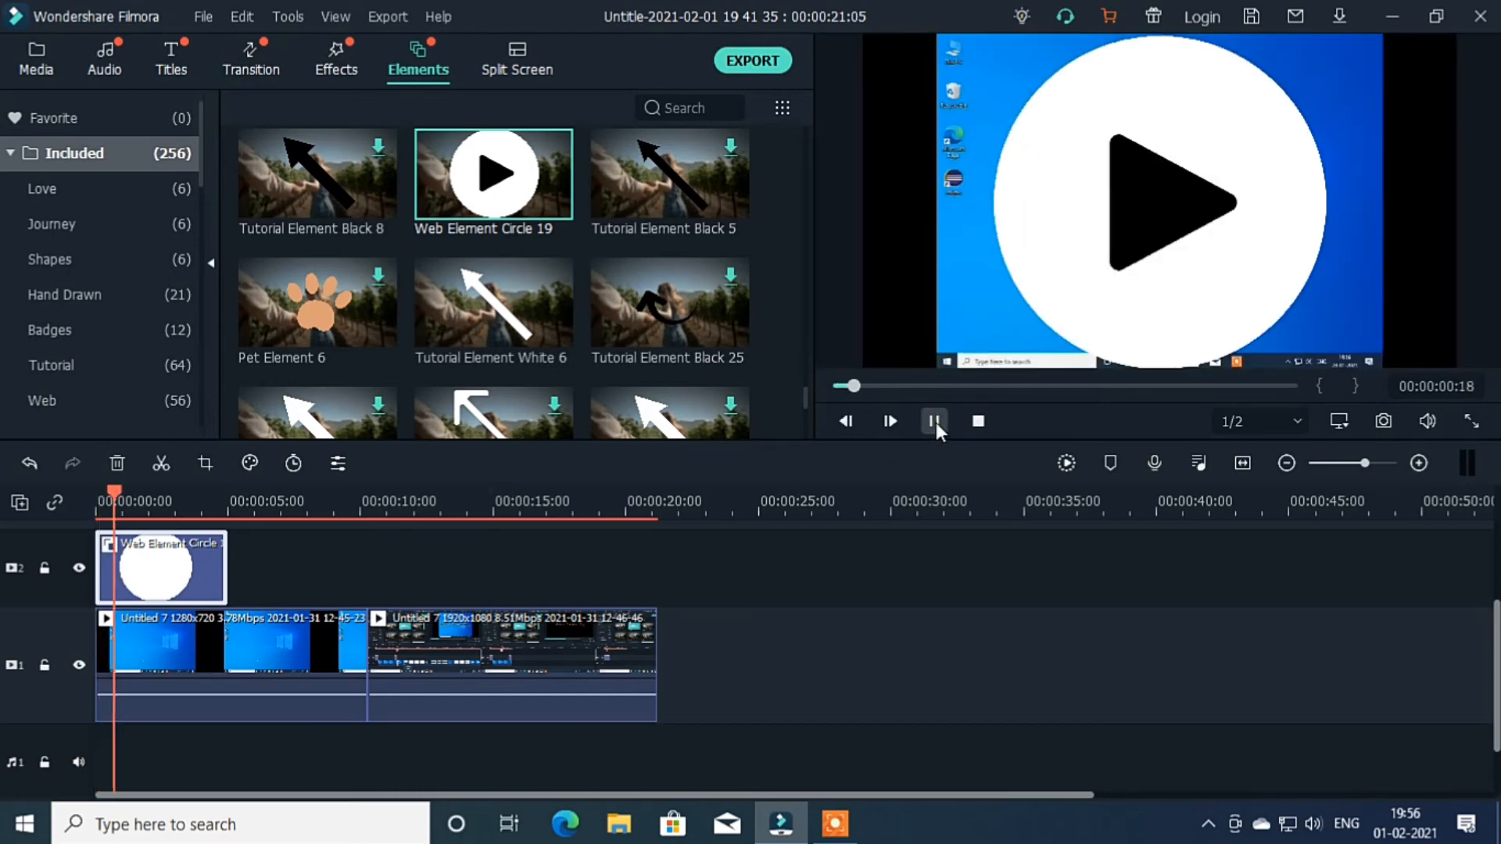
{"action": "left_click", "coordinate": [935, 422]}
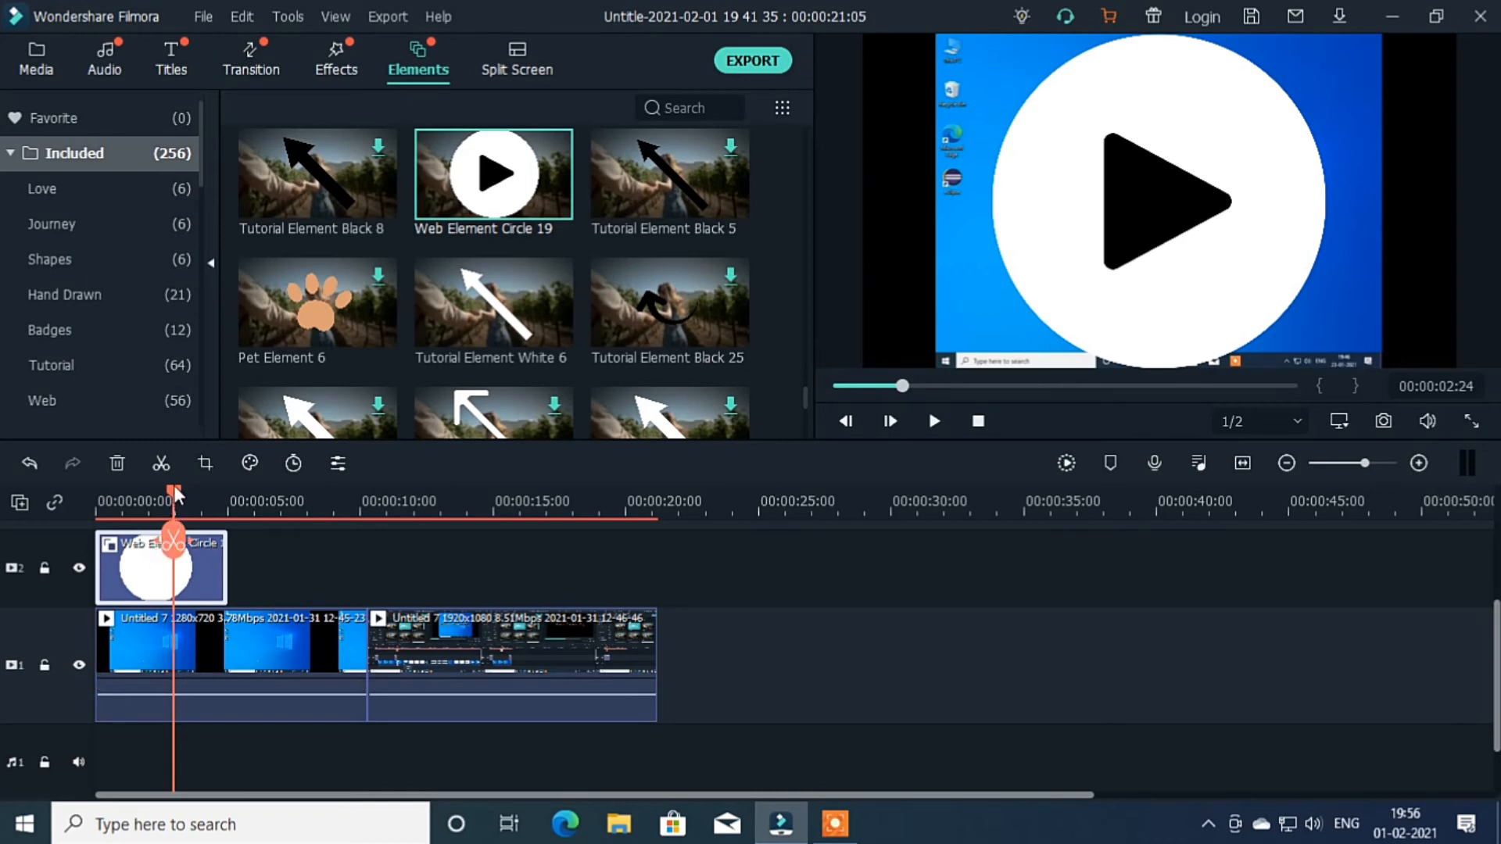
Place the Basic 6 title at the start of track 3, preview it, and move its text below the play triangle.
{"action": "left_click_drag", "start_coordinate": [175, 495], "coordinate": [80, 499]}
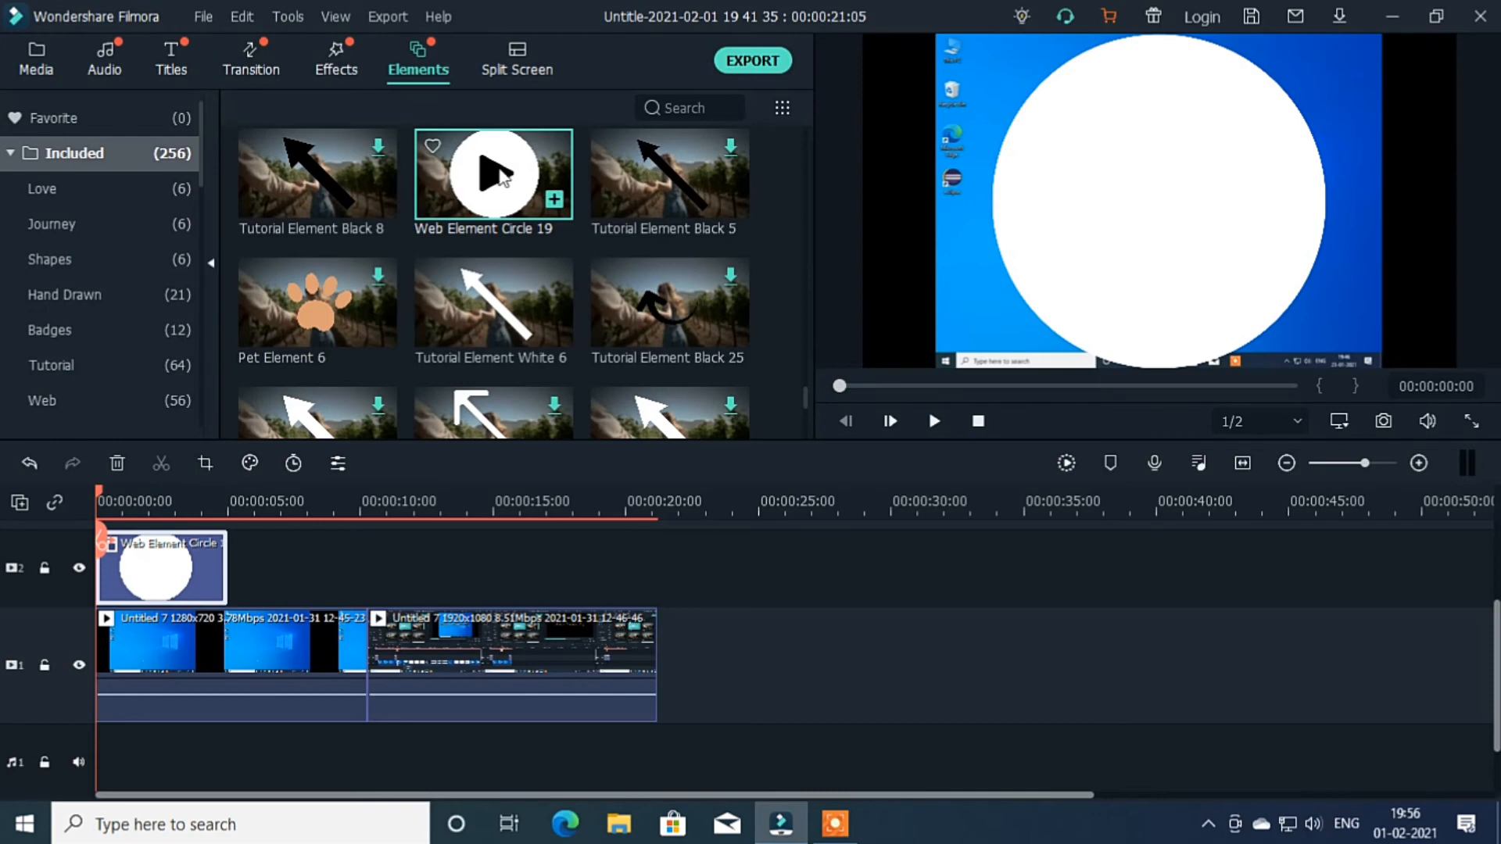
{"action": "left_click", "coordinate": [175, 54]}
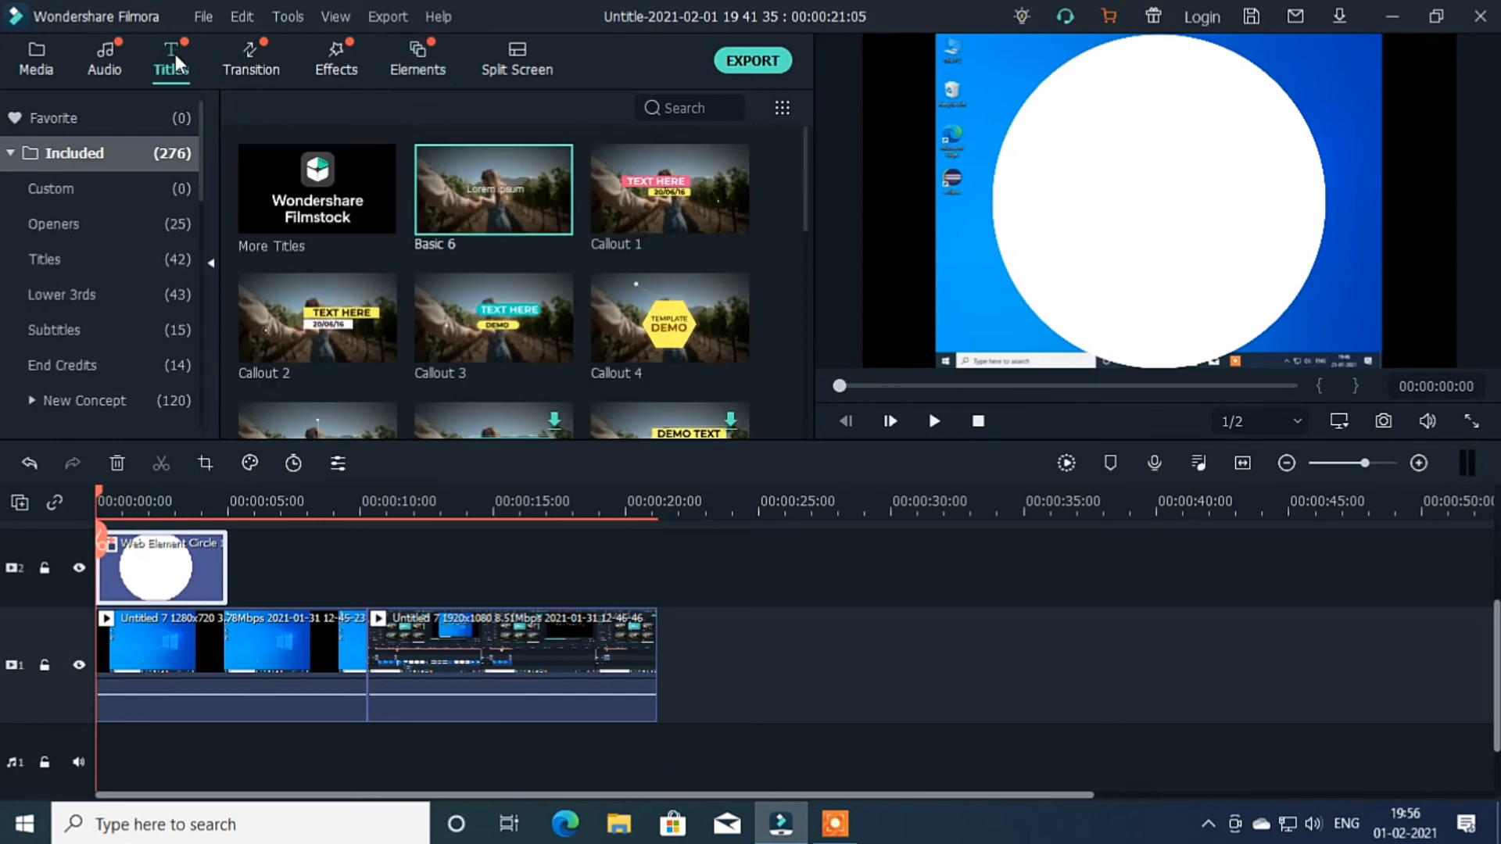
{"action": "left_click_drag", "start_coordinate": [481, 192], "coordinate": [111, 546]}
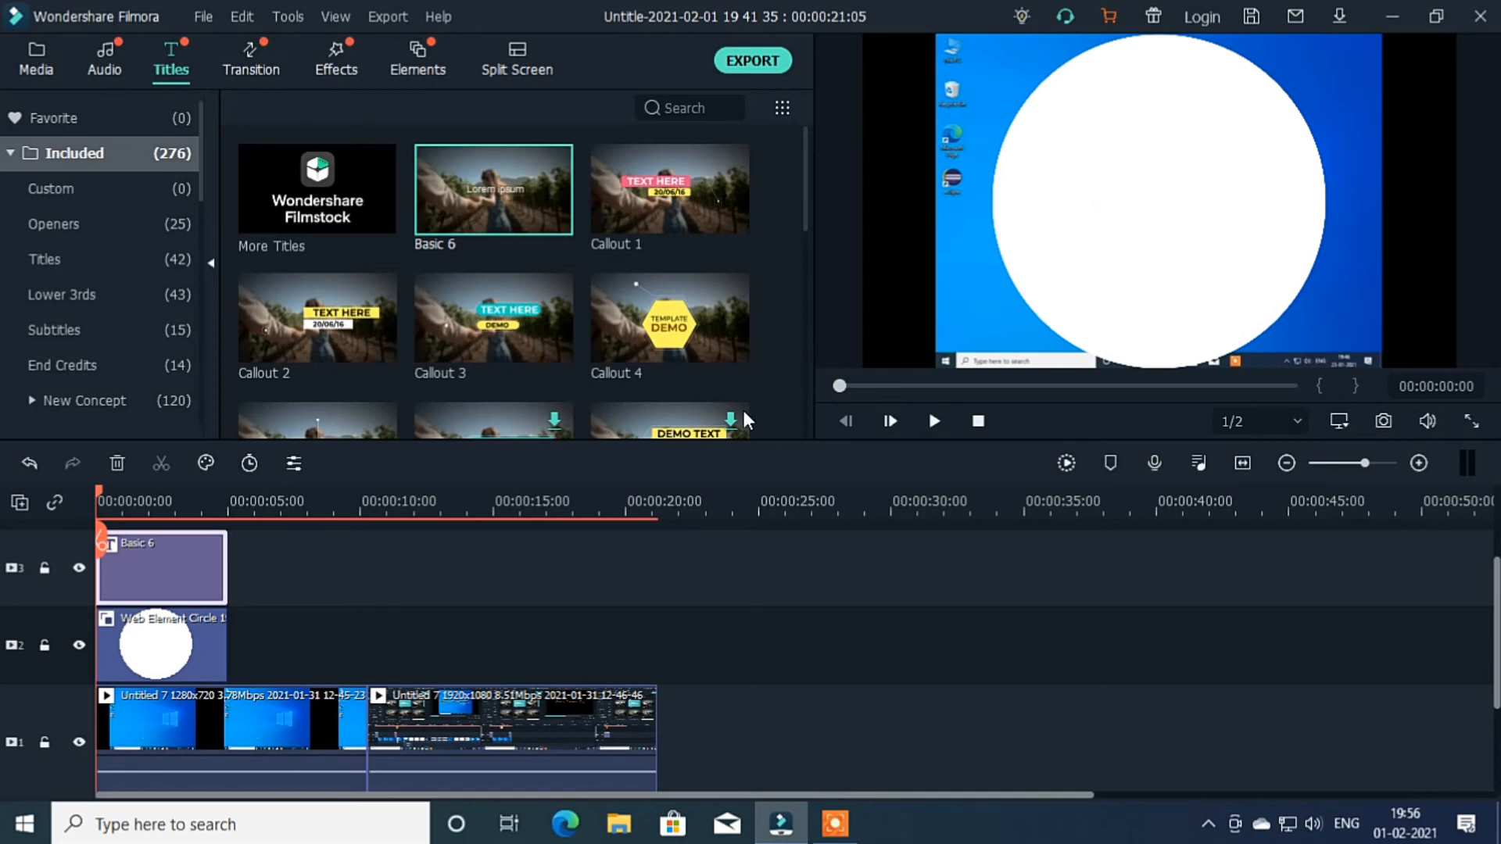
{"action": "left_click", "coordinate": [934, 422]}
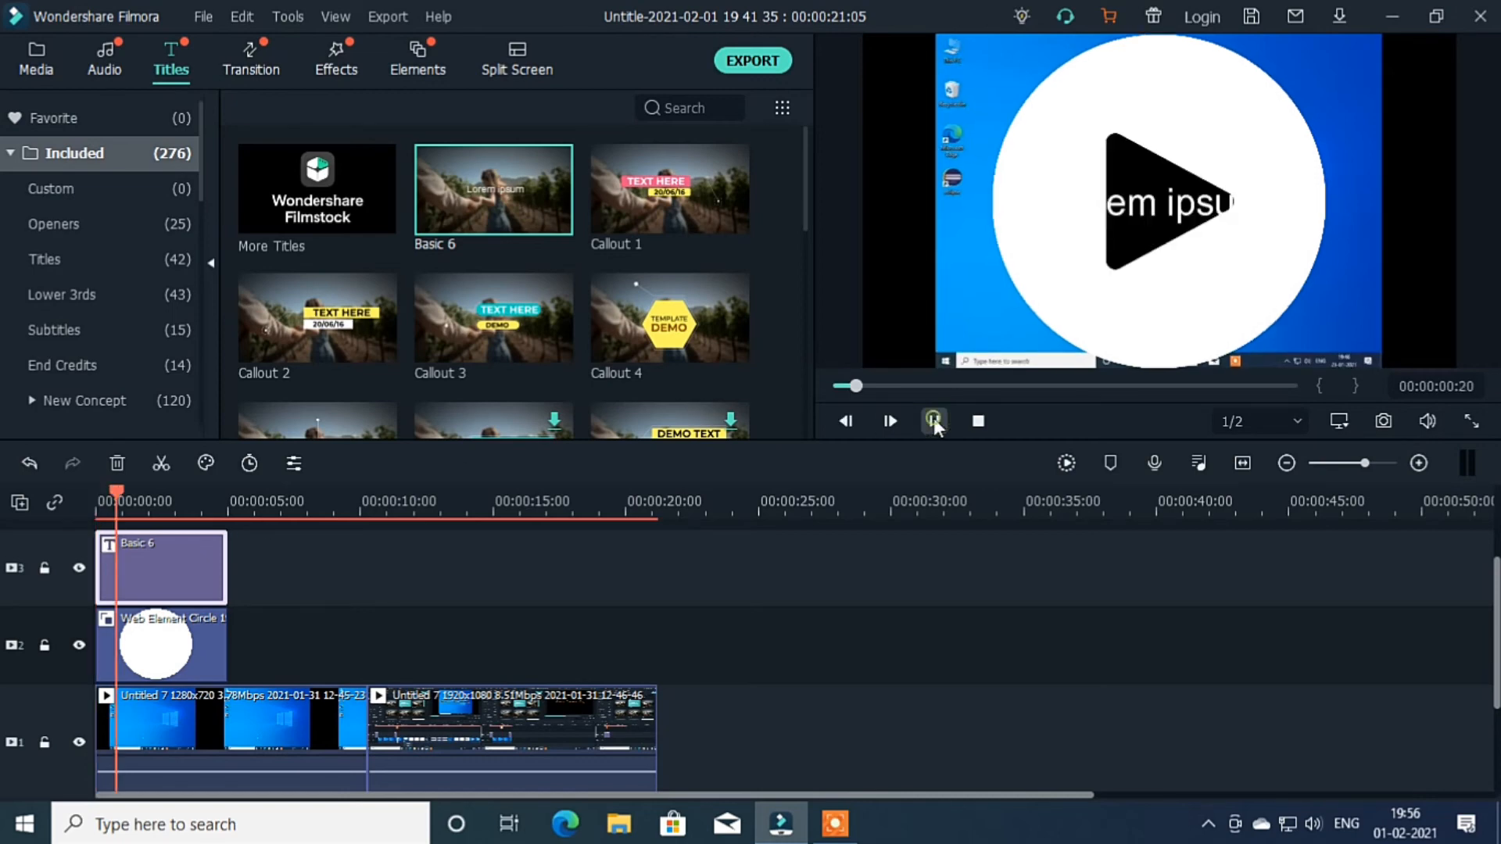
{"action": "left_click", "coordinate": [935, 421]}
{"action": "left_click", "coordinate": [1193, 189]}
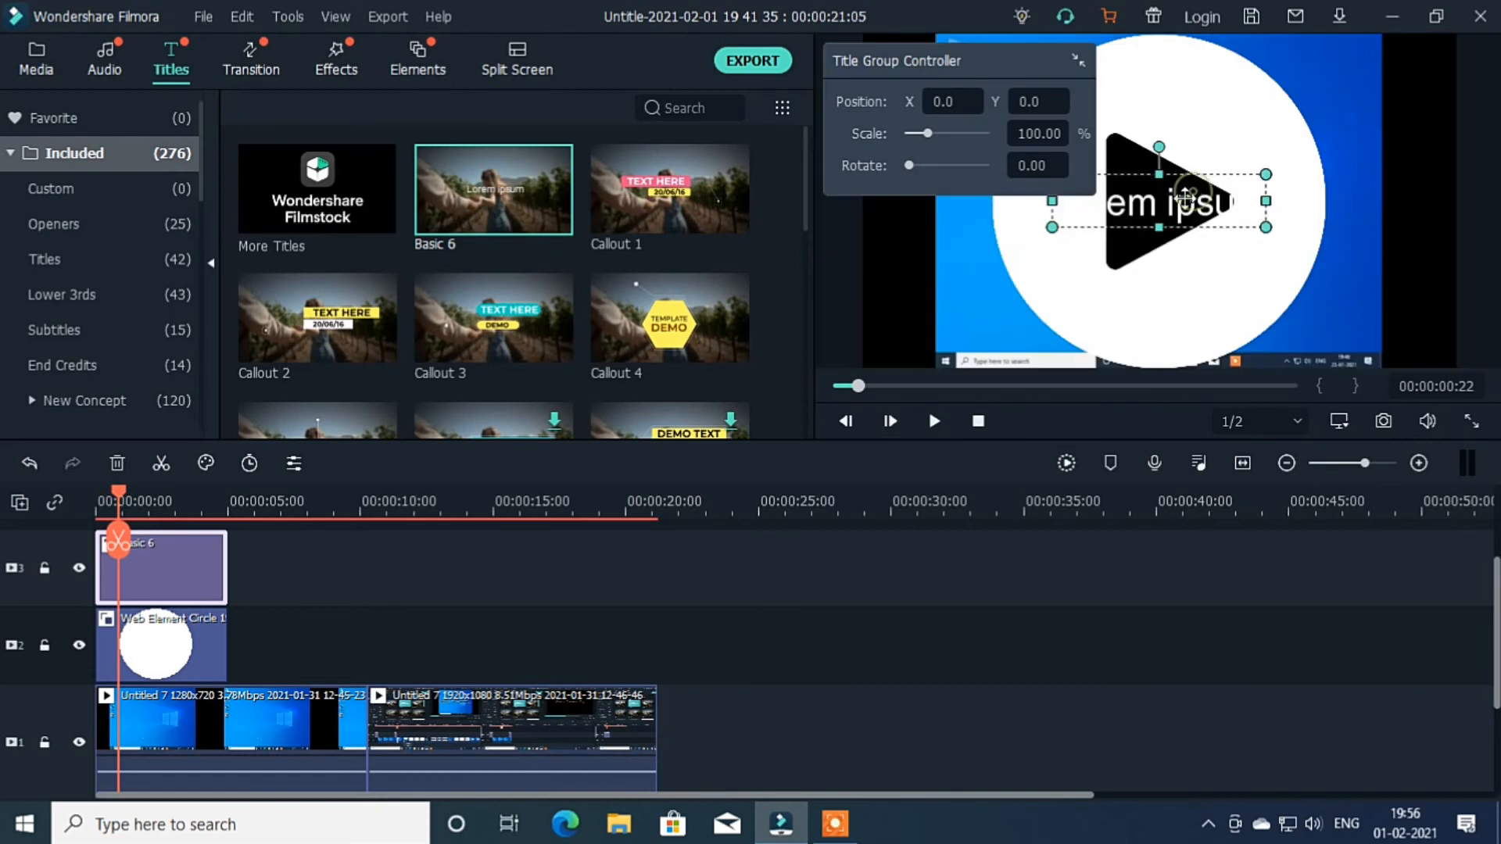
{"action": "left_click_drag", "start_coordinate": [1180, 205], "coordinate": [1180, 305]}
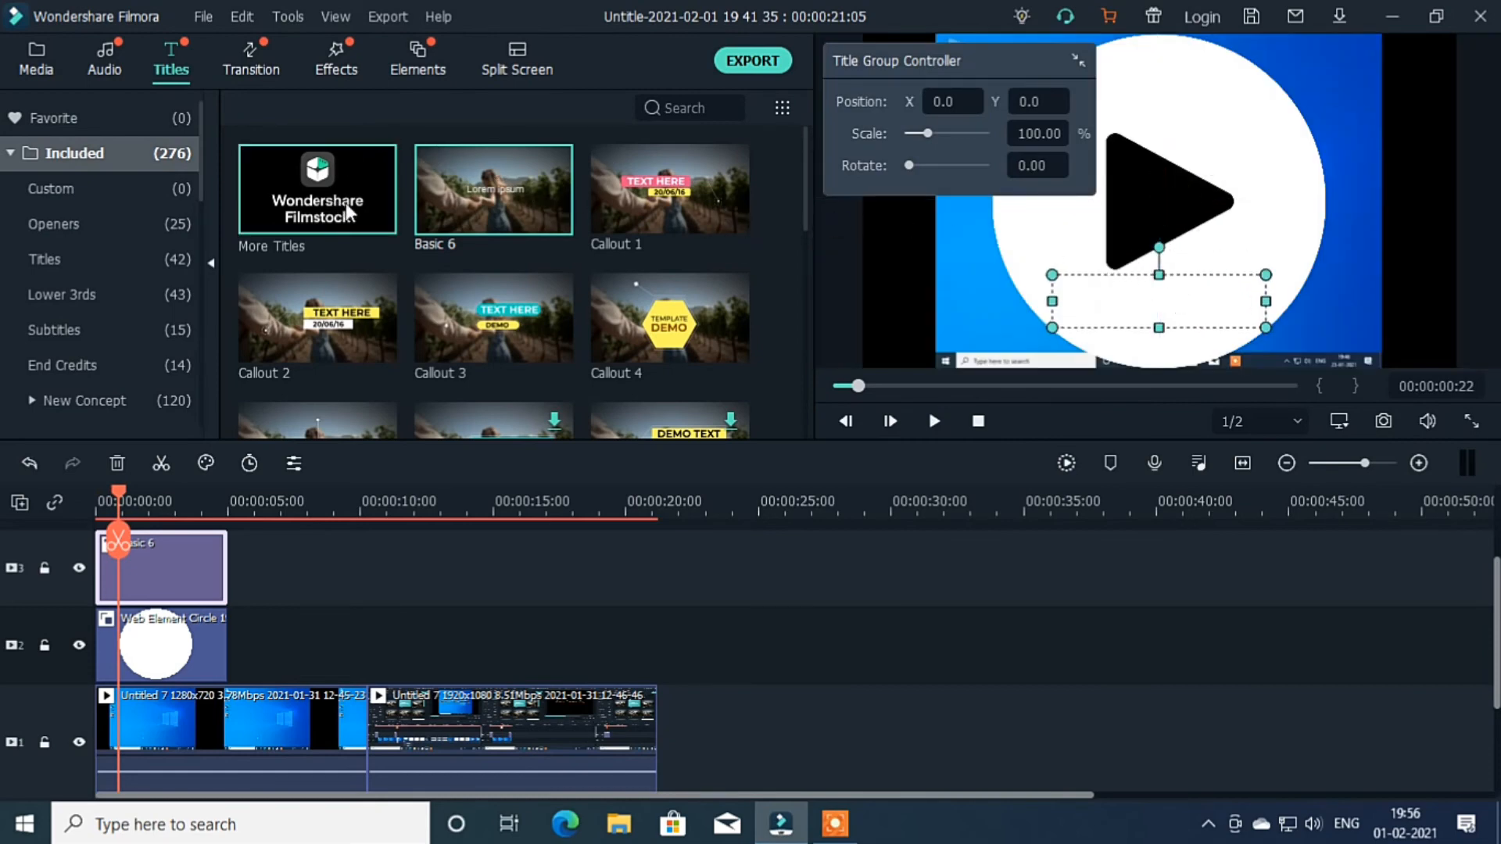
Apply Text style 2 to the Basic 6 title and change its text to SUBSCRIBE.
{"action": "double_click", "coordinate": [1183, 297]}
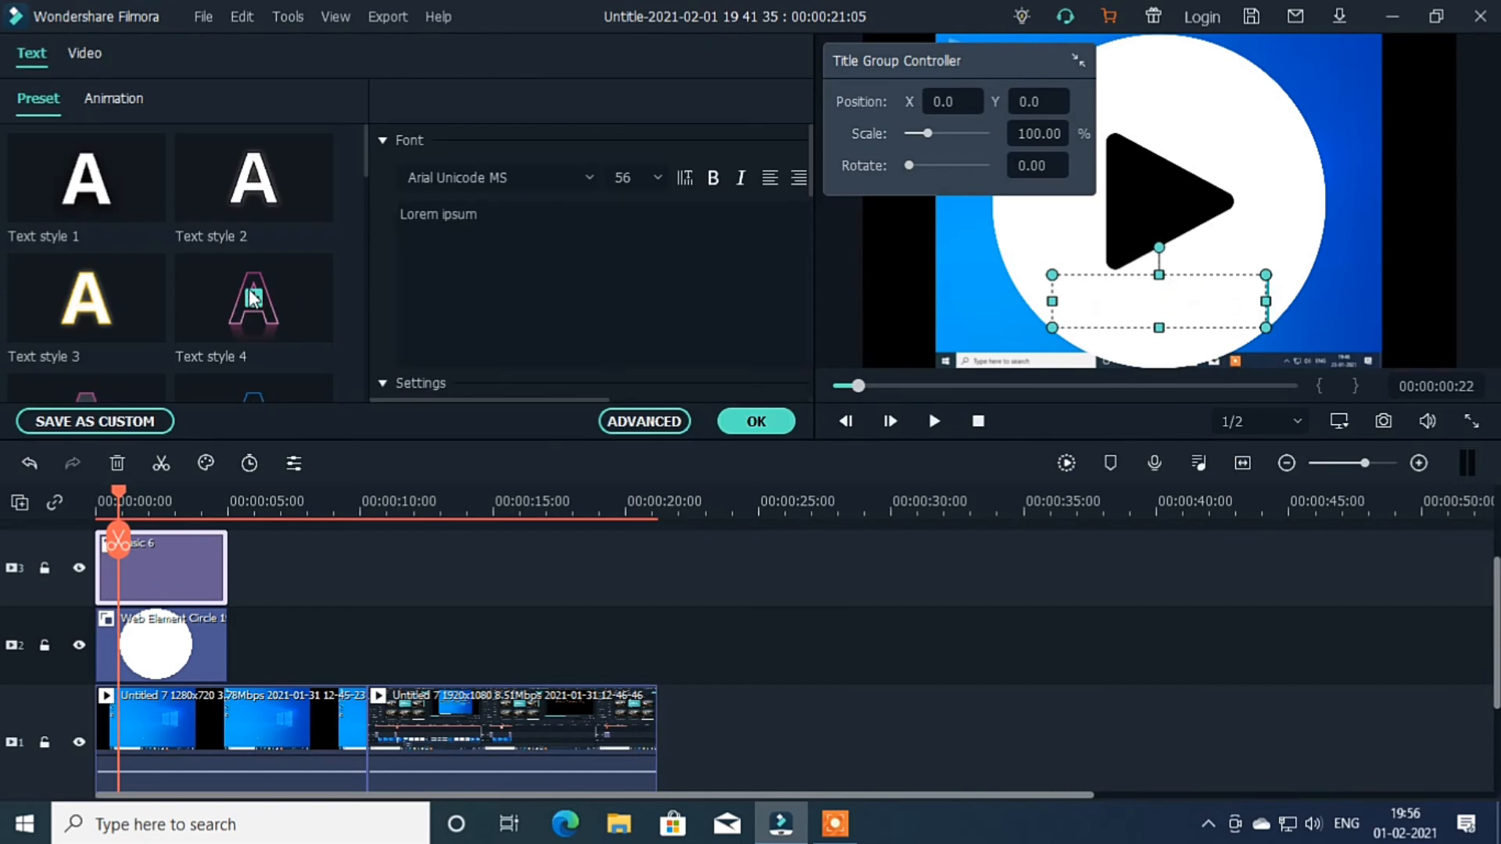
{"action": "left_click", "coordinate": [289, 183]}
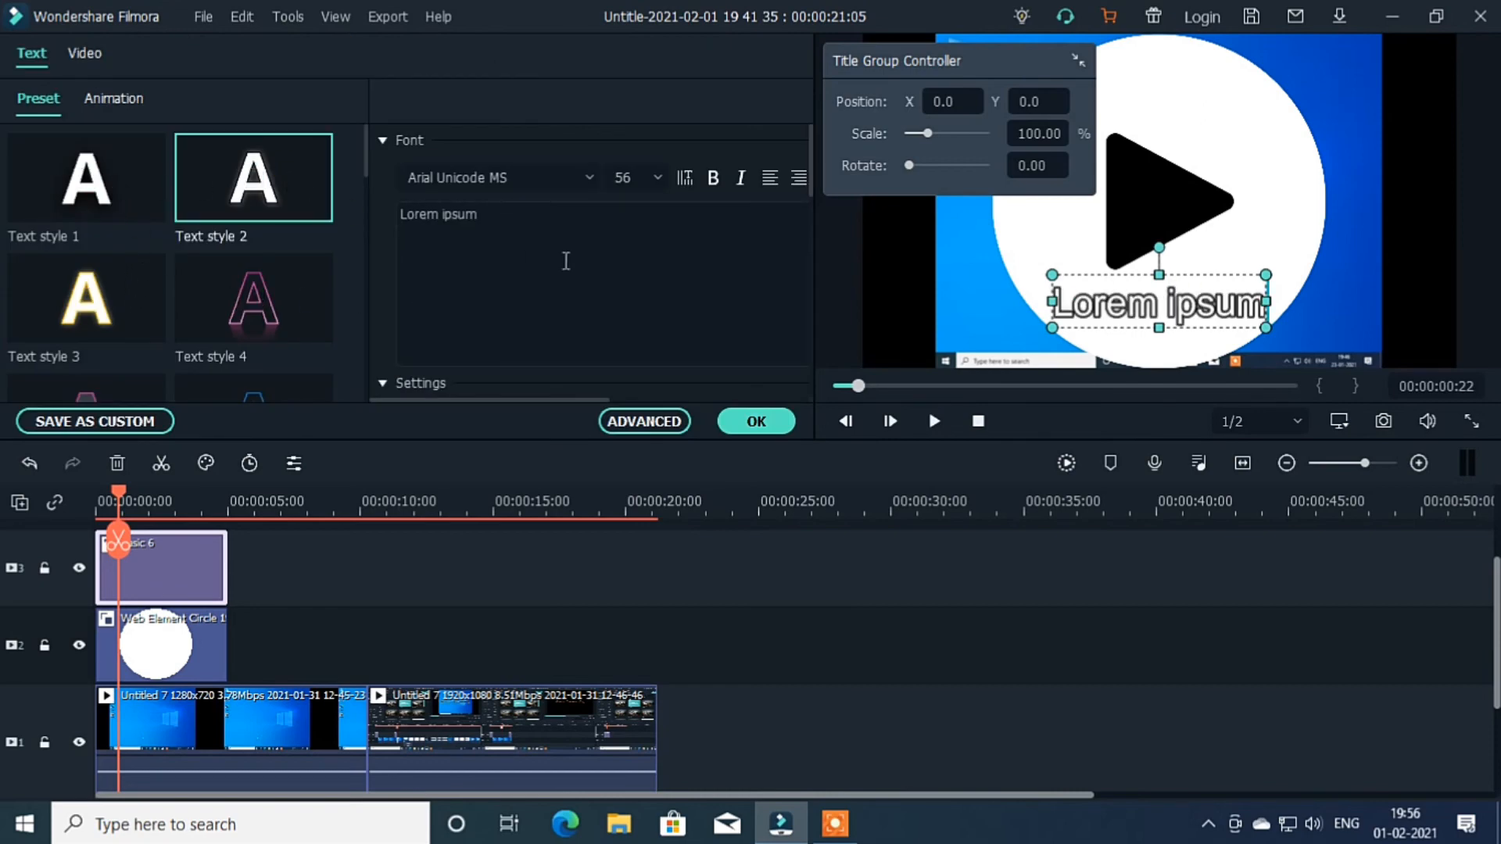
{"action": "left_click", "coordinate": [556, 210]}
{"action": "key", "text": "ctrl+a"}
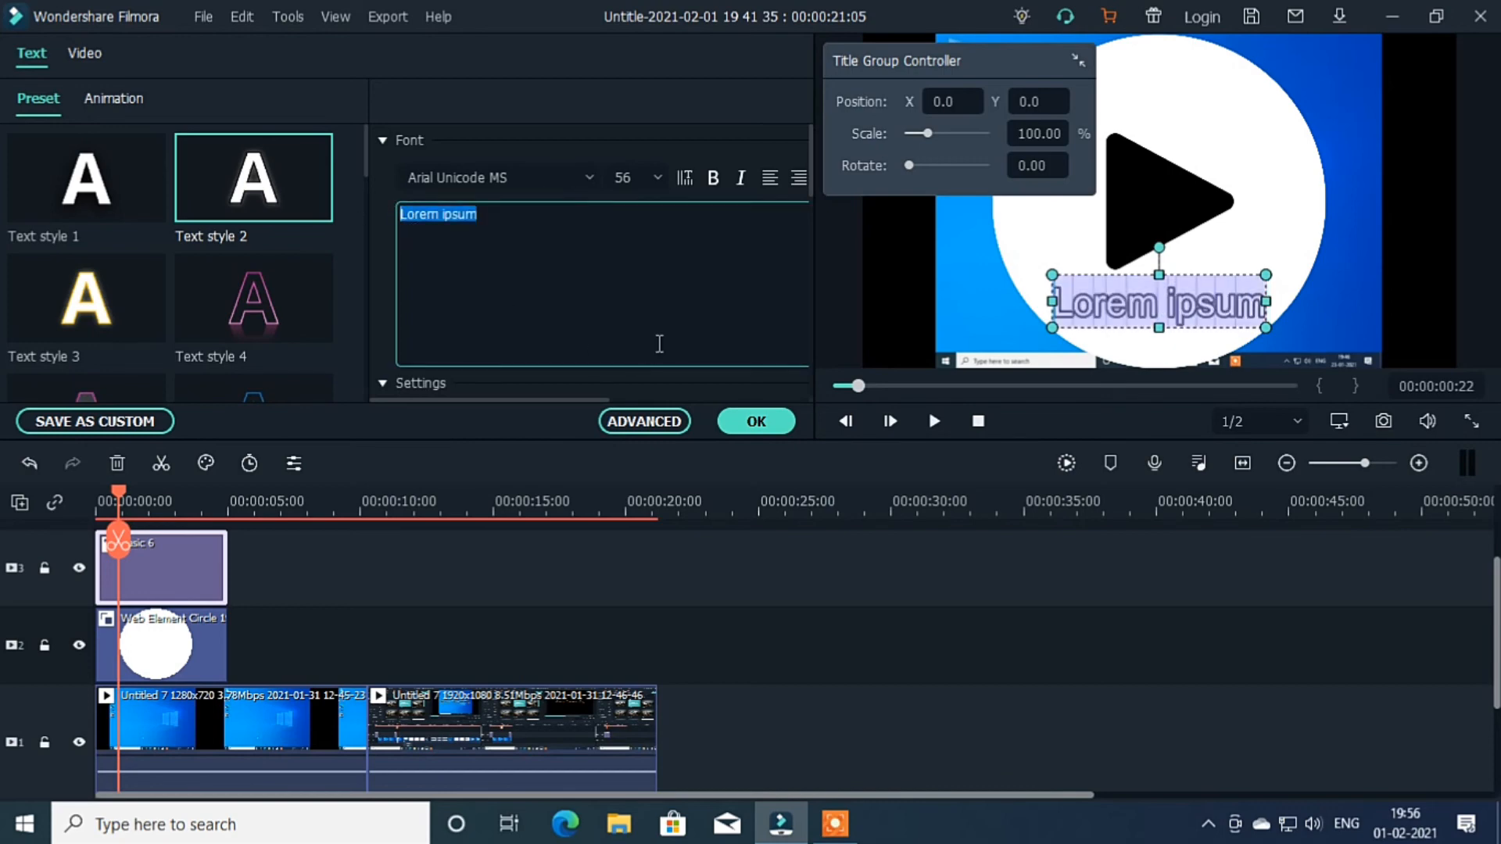
{"action": "type", "text": "S"}
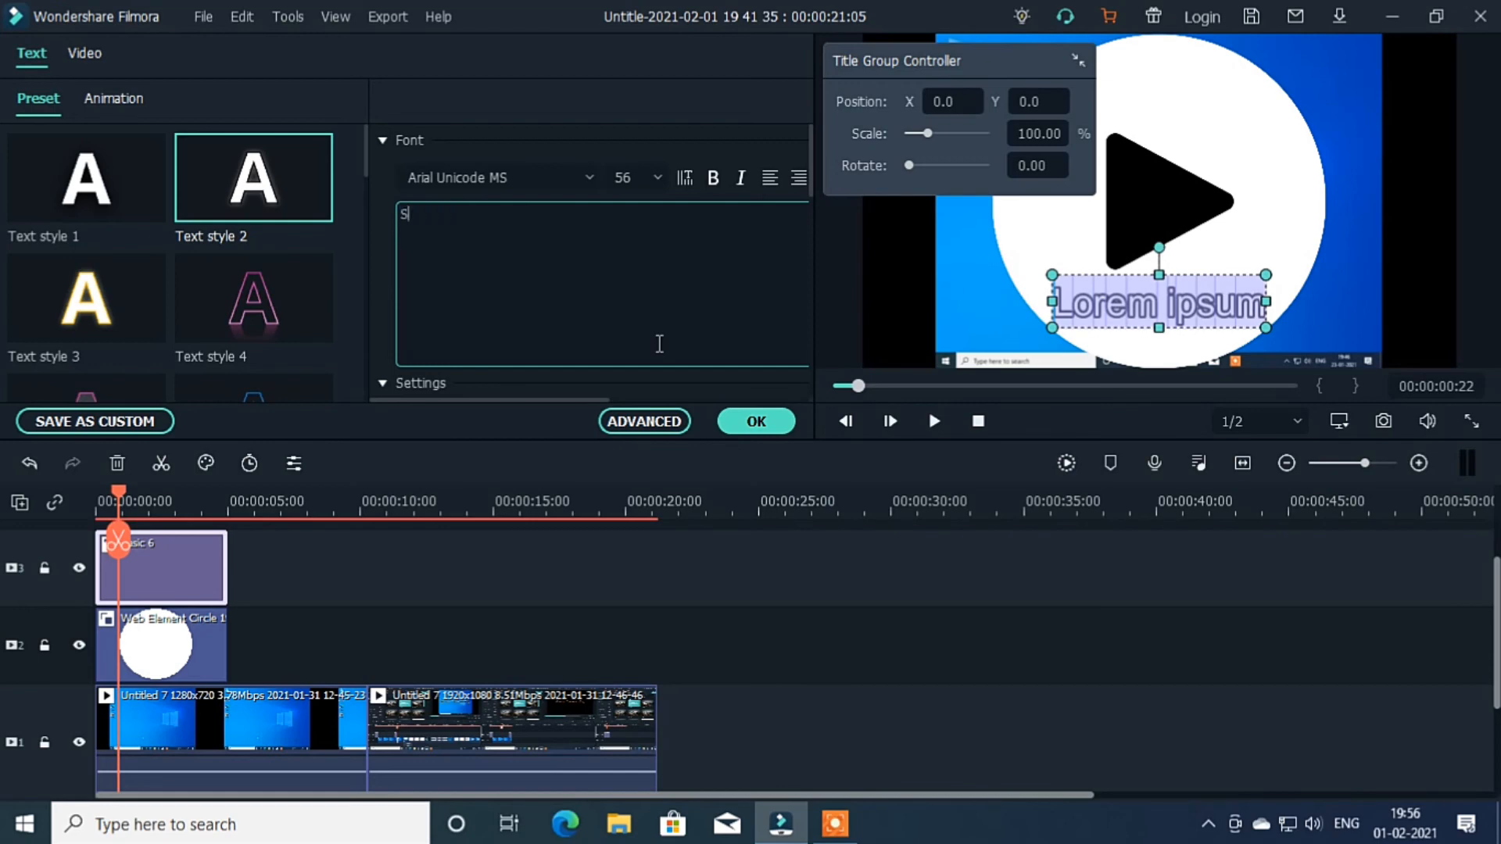
{"action": "type", "text": "UBSCRIBE"}
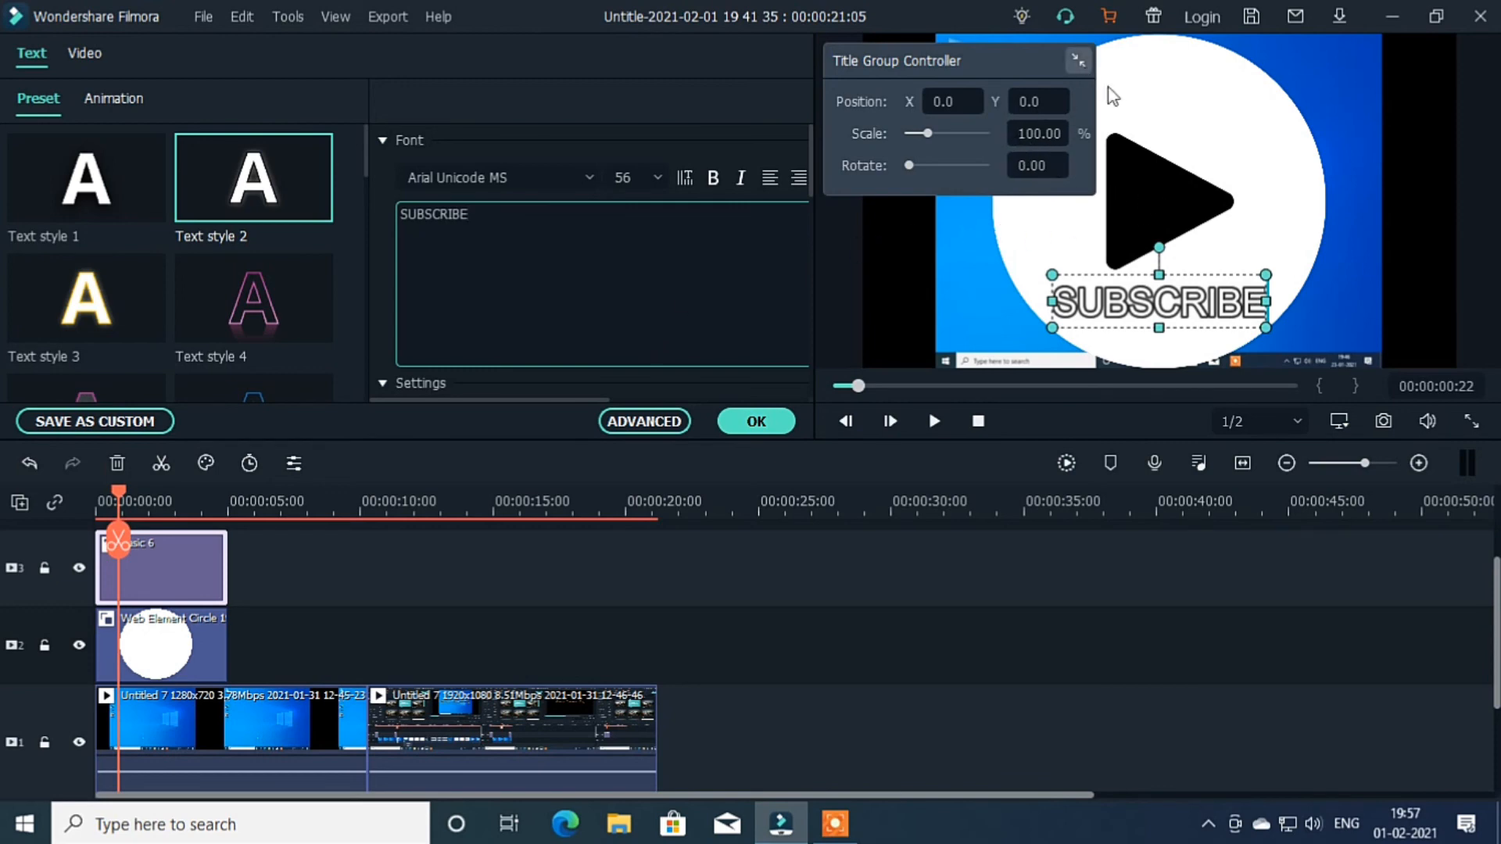
{"action": "left_click", "coordinate": [739, 416]}
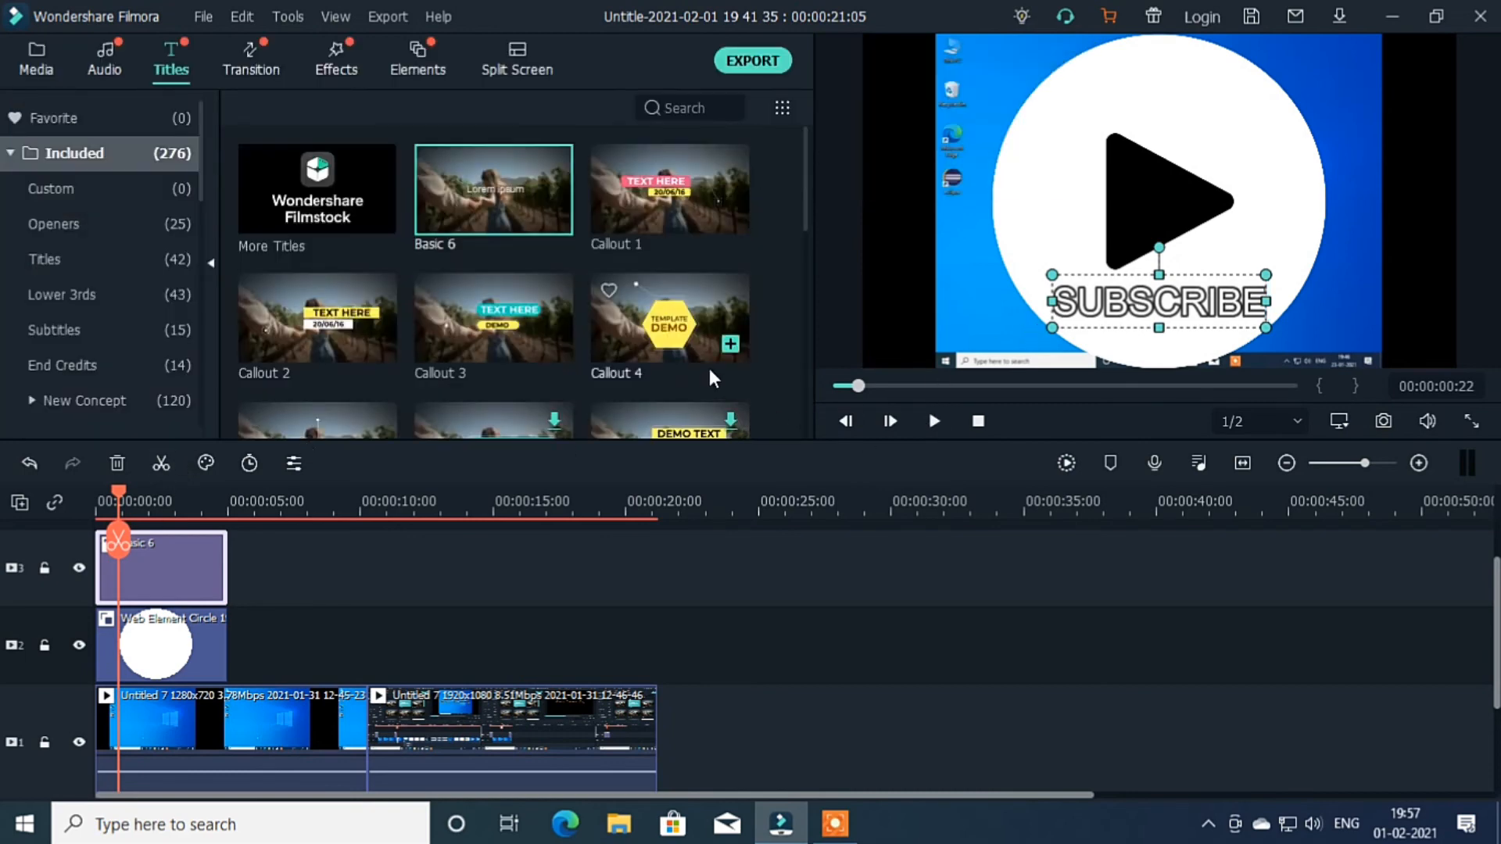
Play back the opening seconds to check the SUBSCRIBE title over the play-button element.
{"action": "left_click", "coordinate": [934, 421]}
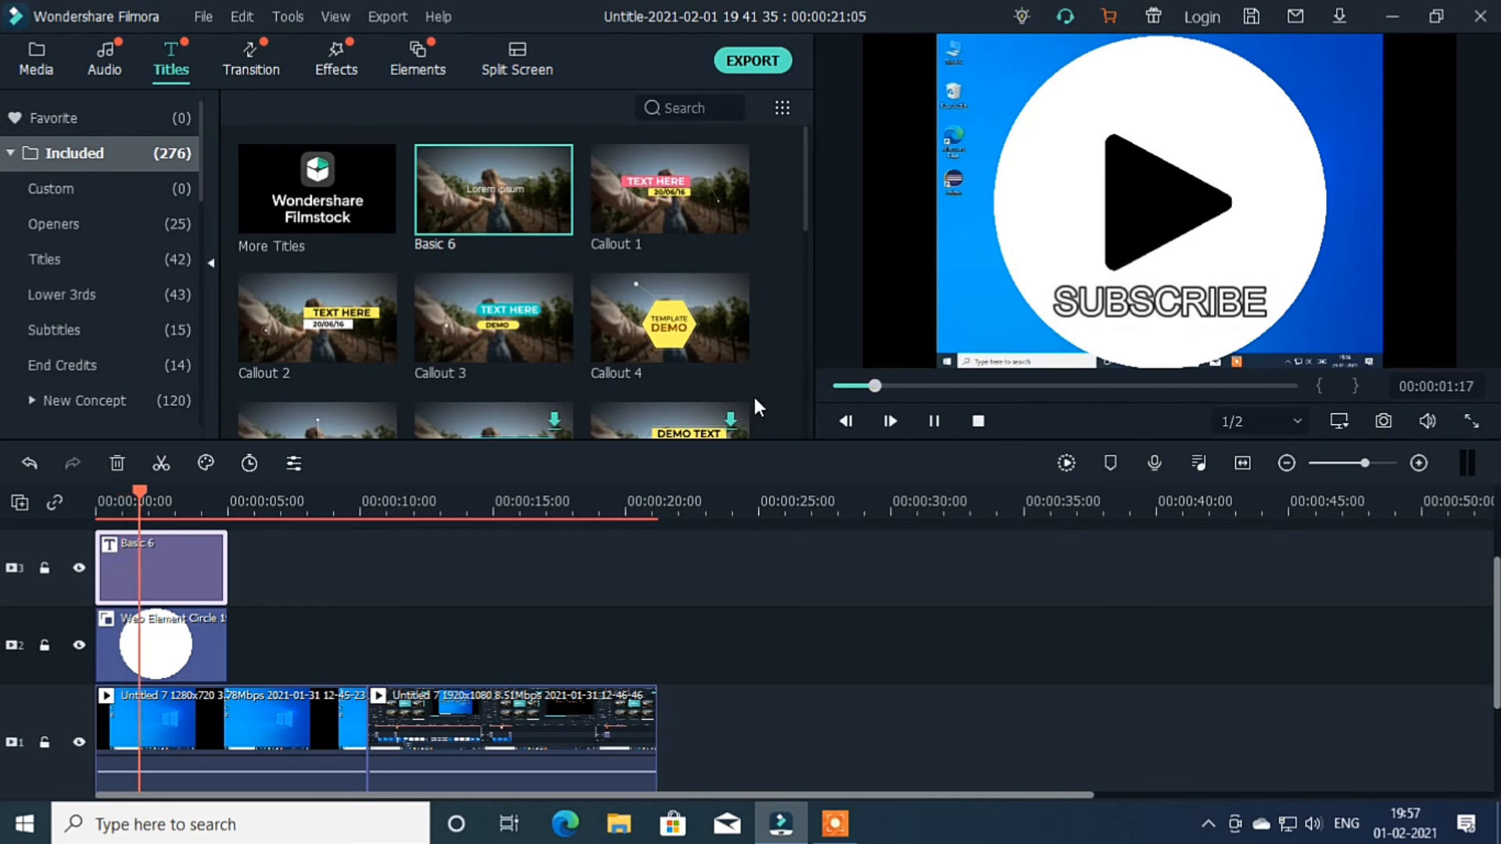
{"action": "left_click", "coordinate": [851, 383]}
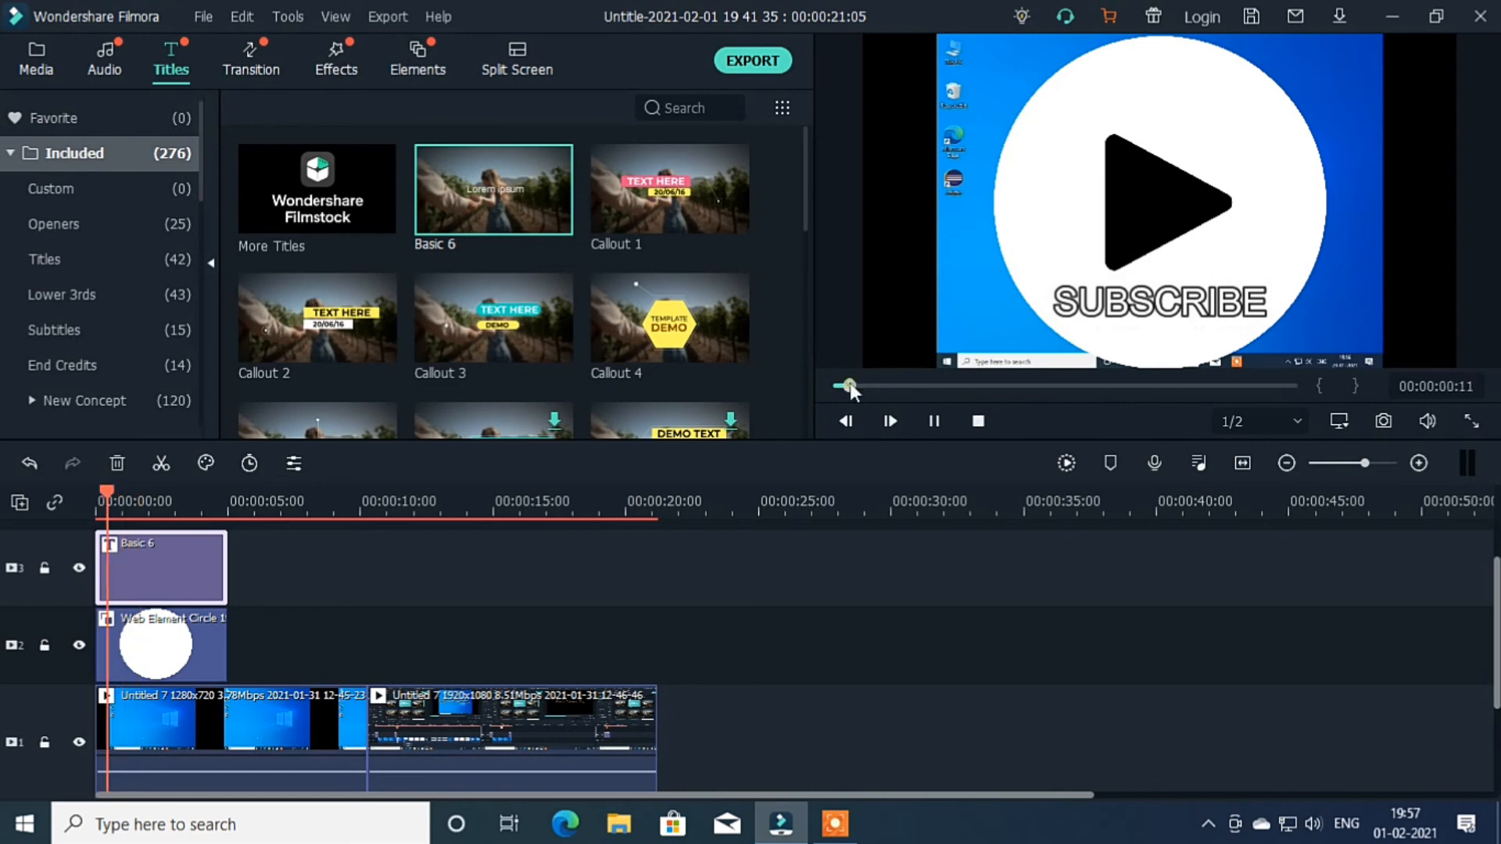
{"action": "left_click", "coordinate": [933, 422]}
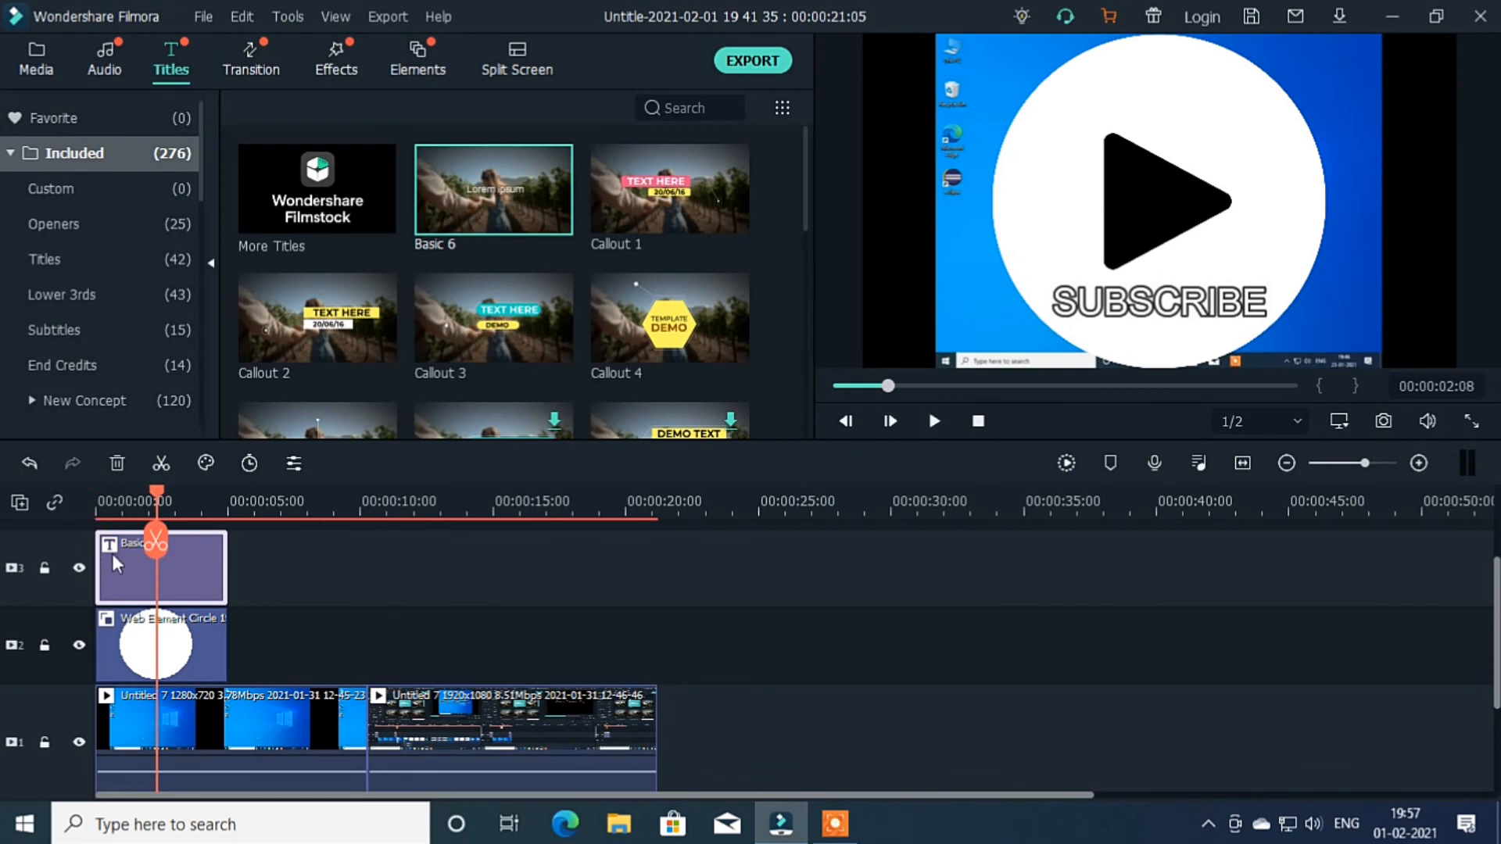
Trim the beginning of the SUBSCRIBE title to start about 1.5 seconds in, and play the timeline from the beginning.
{"action": "left_click_drag", "start_coordinate": [100, 556], "coordinate": [194, 571]}
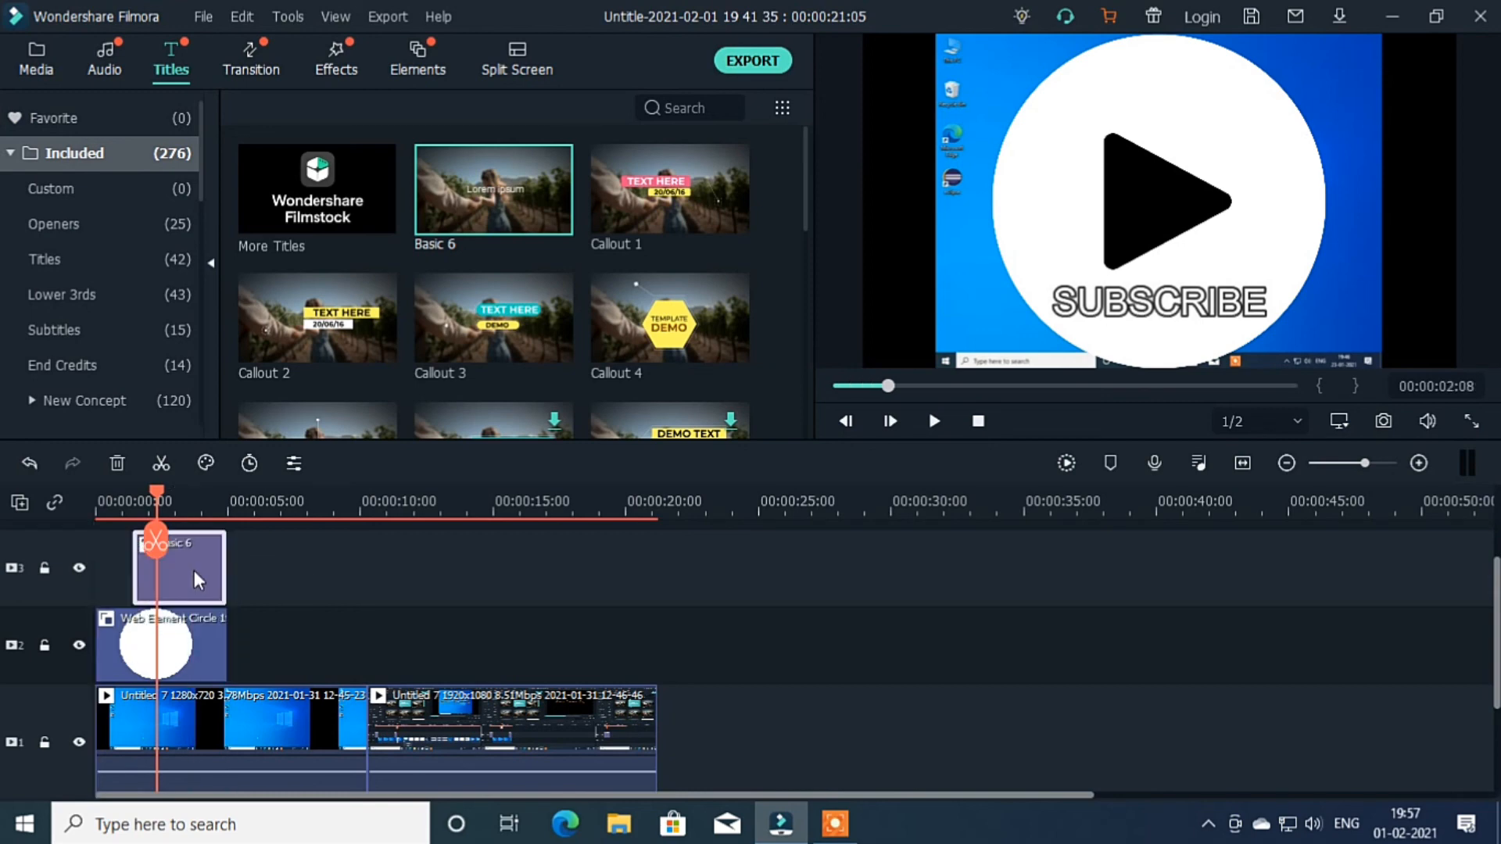
{"action": "left_click_drag", "start_coordinate": [161, 499], "coordinate": [78, 497]}
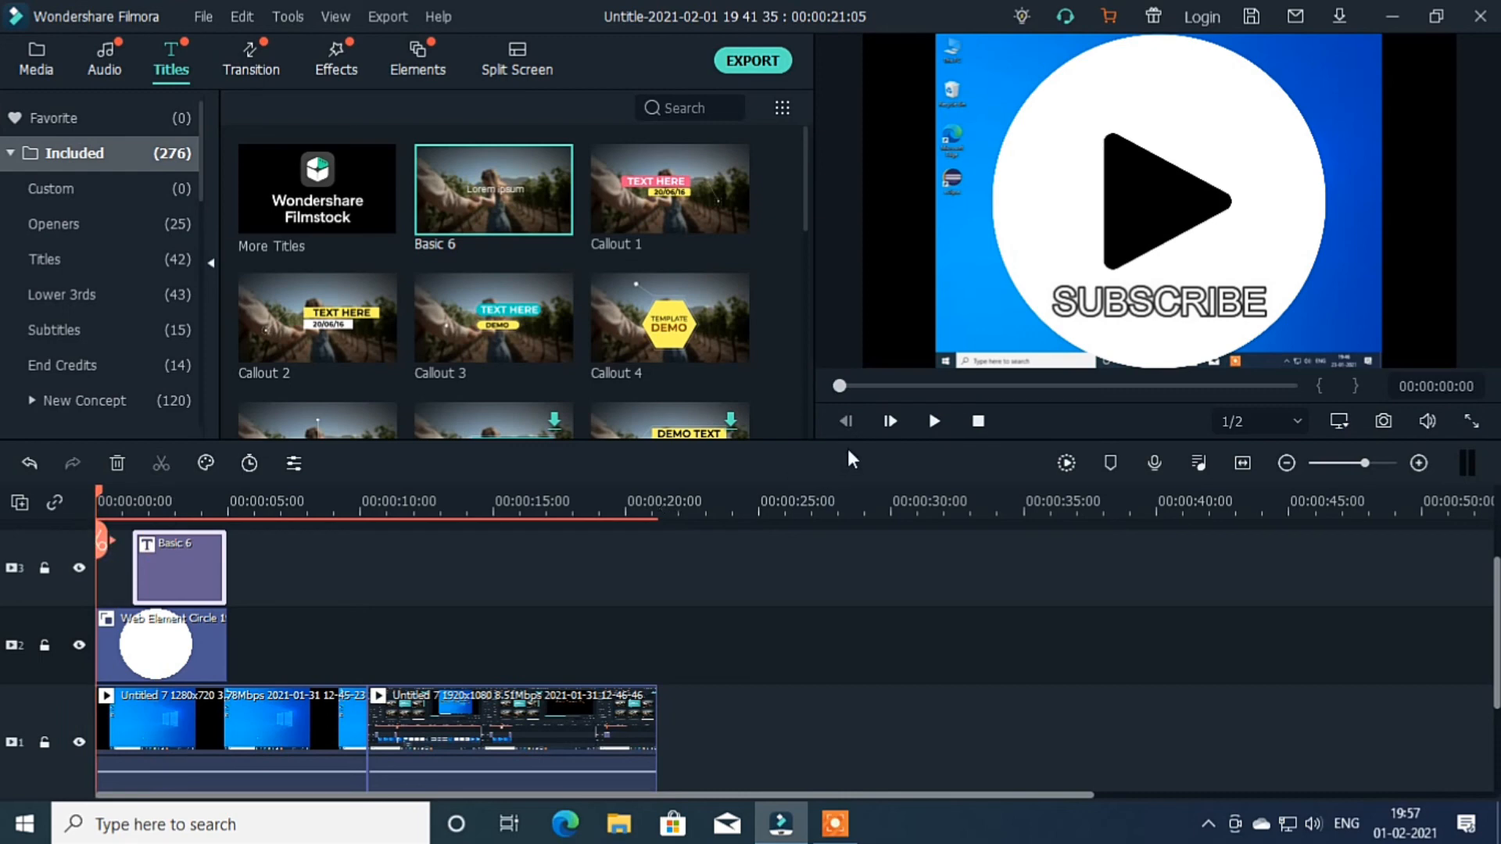
{"action": "left_click", "coordinate": [931, 422]}
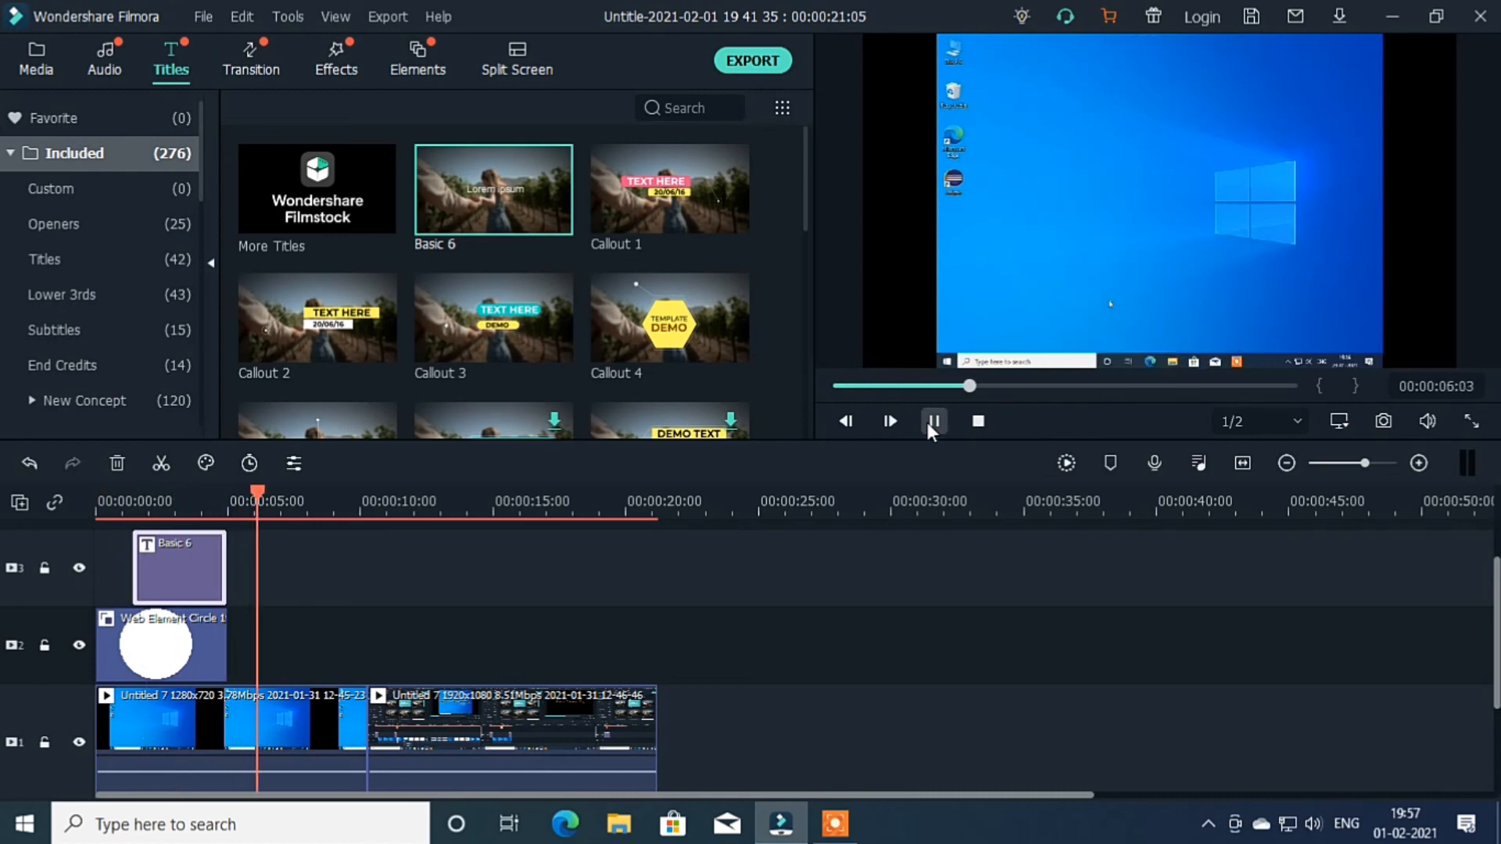
{"action": "left_click", "coordinate": [932, 422]}
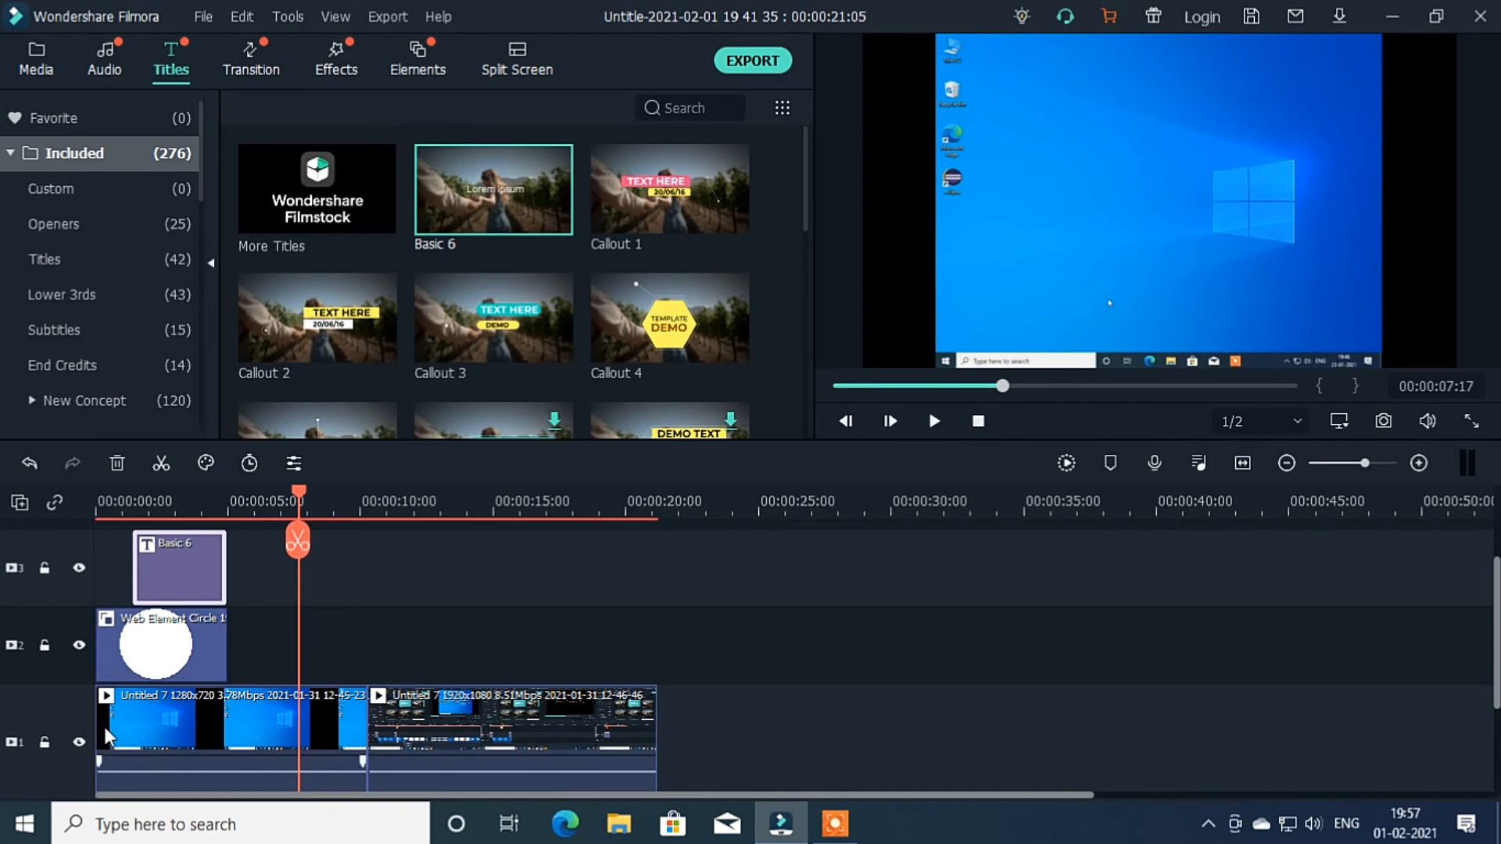
Shift both recordings on track 1 to start at 5 seconds, right after the play-button element, and play the timeline from the beginning.
{"action": "left_click_drag", "start_coordinate": [128, 734], "coordinate": [251, 741]}
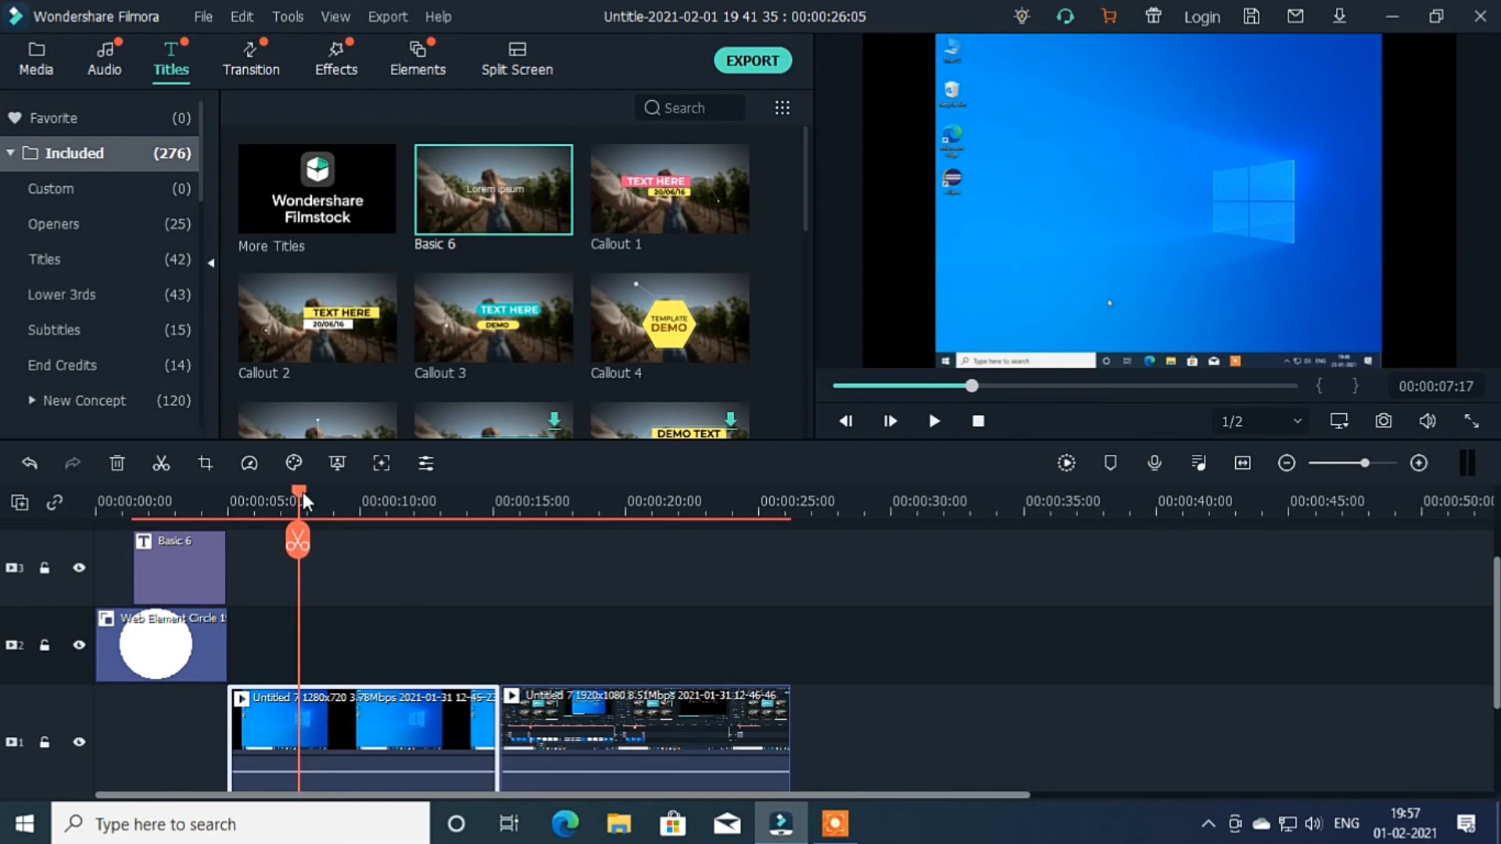
{"action": "left_click_drag", "start_coordinate": [303, 491], "coordinate": [85, 516]}
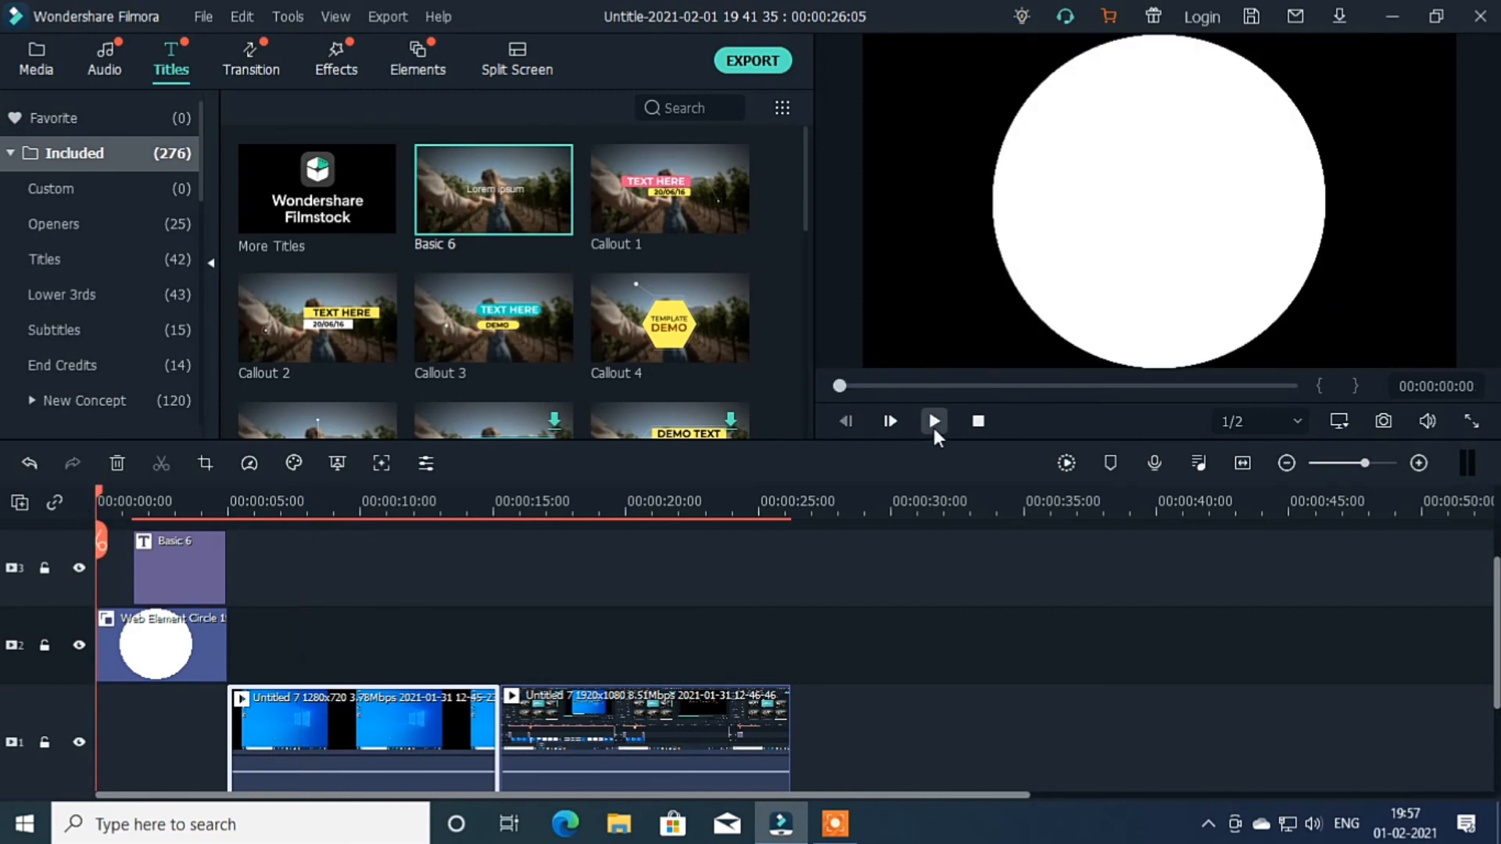
{"action": "left_click", "coordinate": [934, 423]}
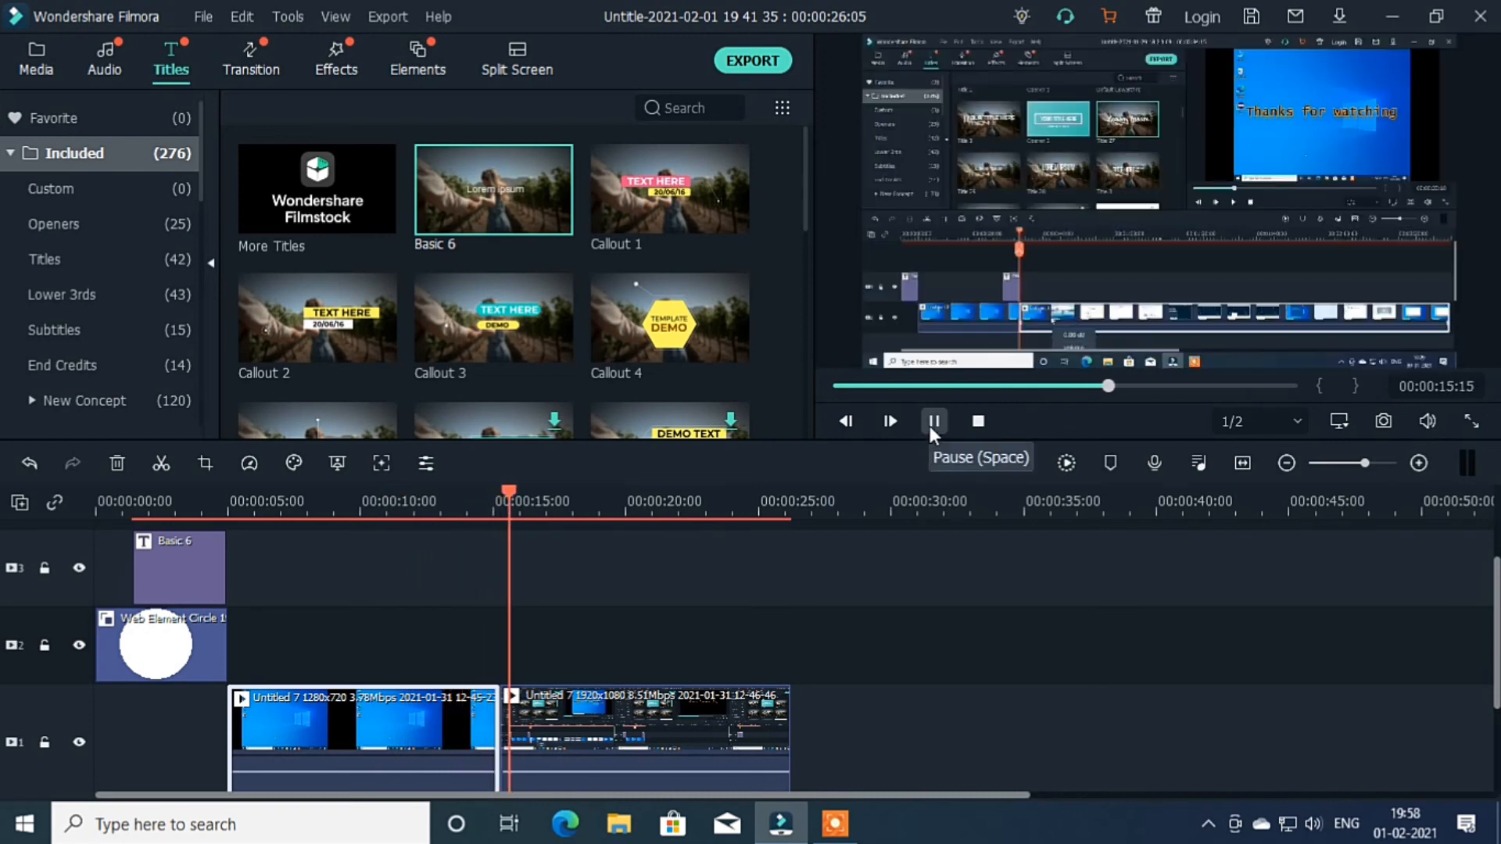
{"action": "left_click", "coordinate": [933, 422]}
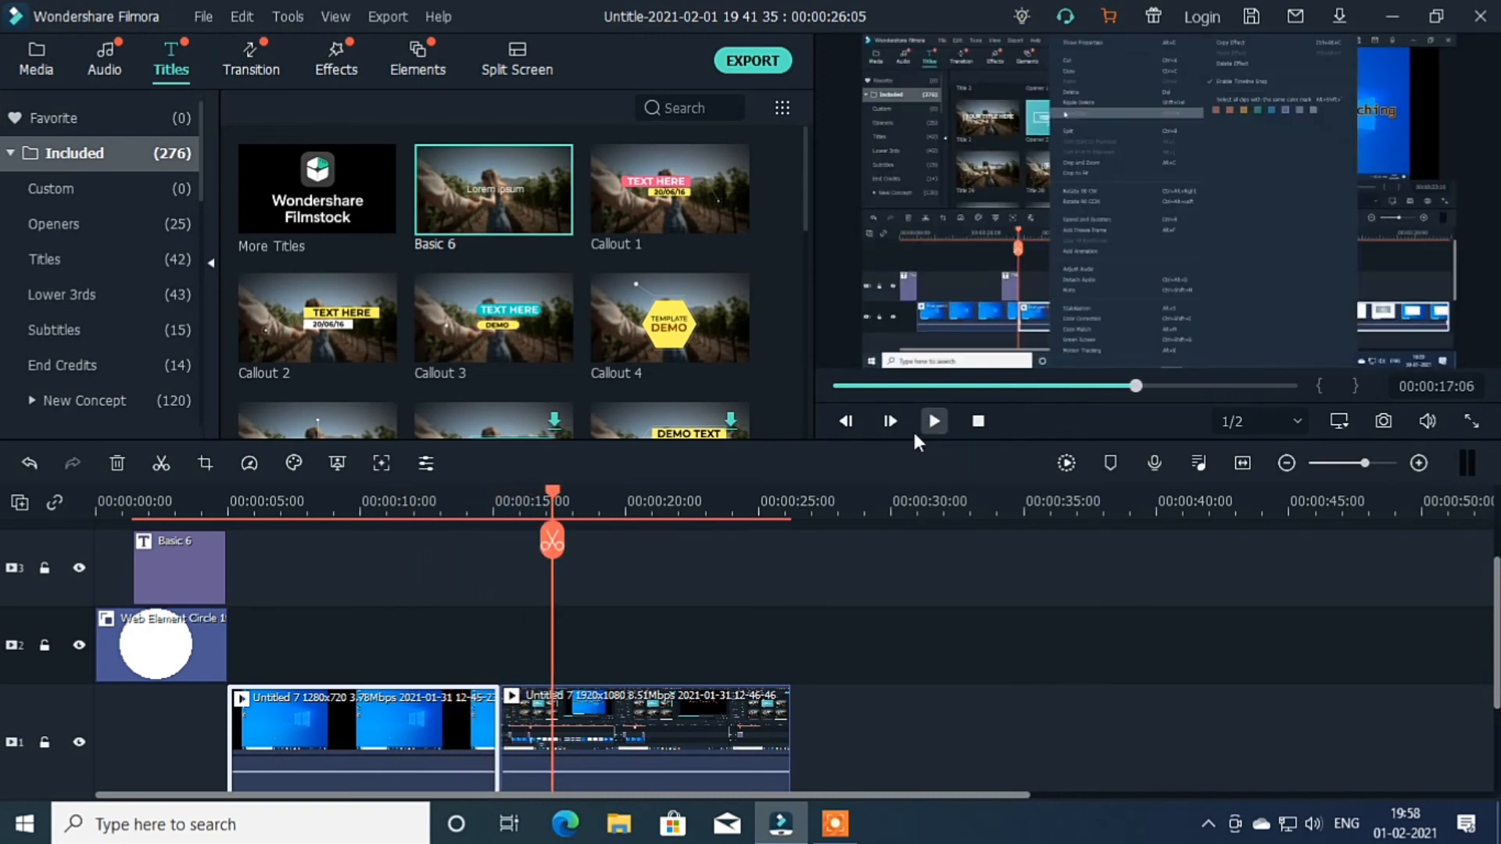
Return the playhead to the play-button intro at 00:00:00:15 and minimise the editor window.
{"action": "left_click", "coordinate": [113, 561]}
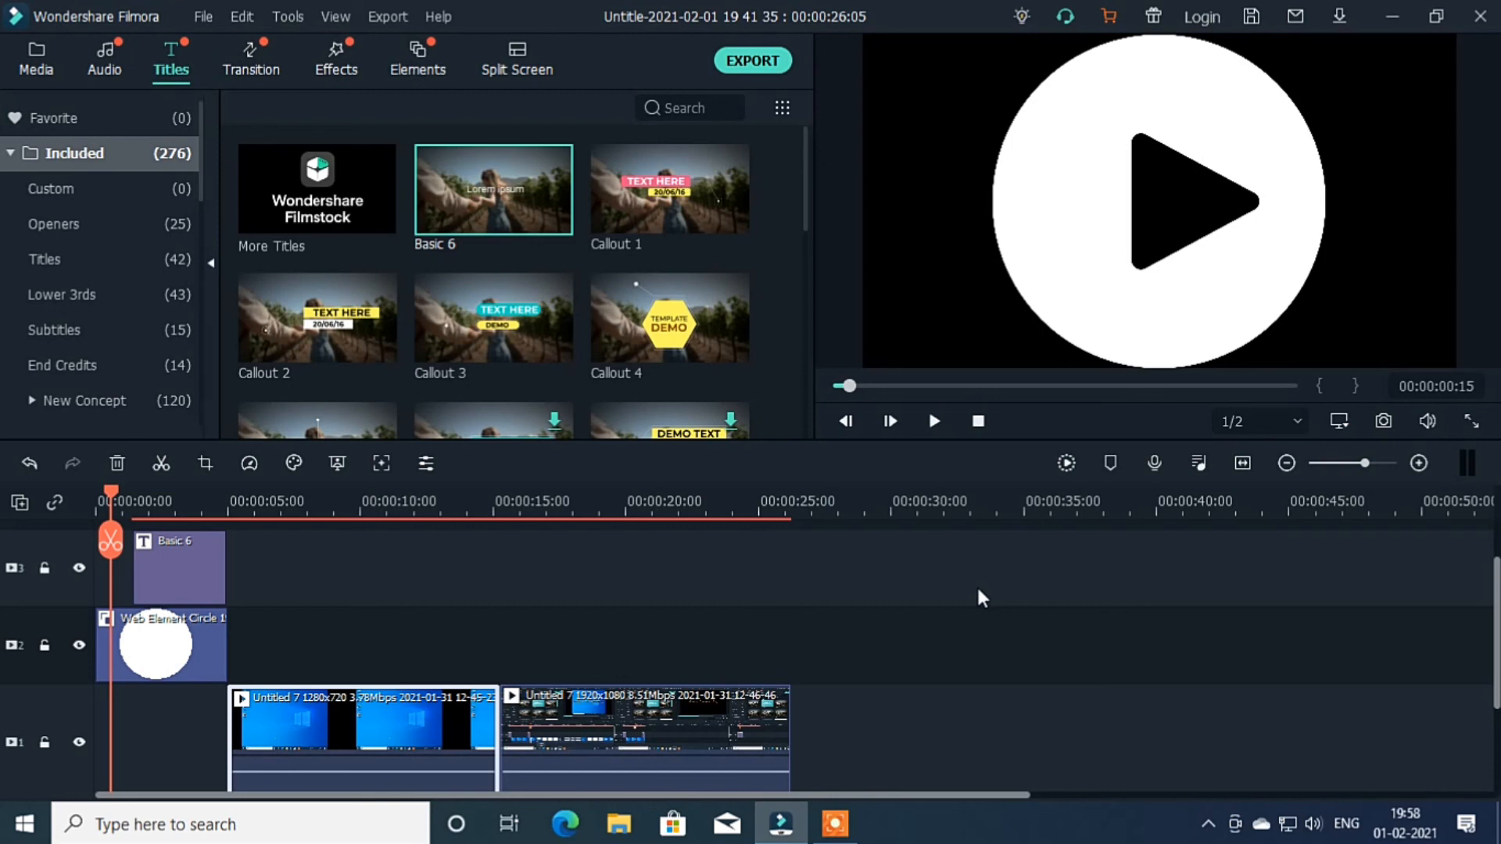
{"action": "left_click", "coordinate": [1393, 16]}
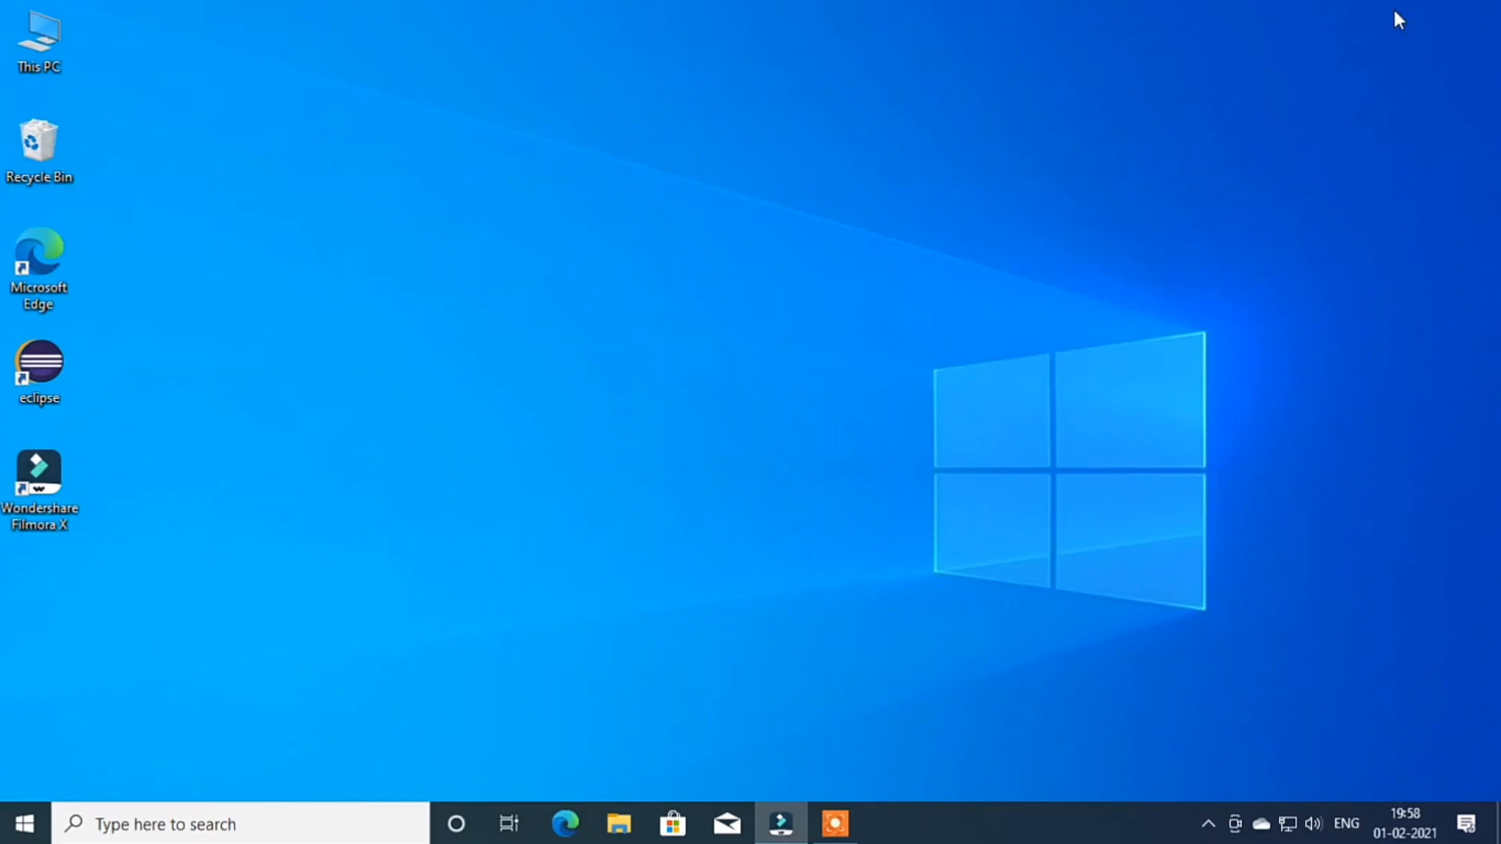